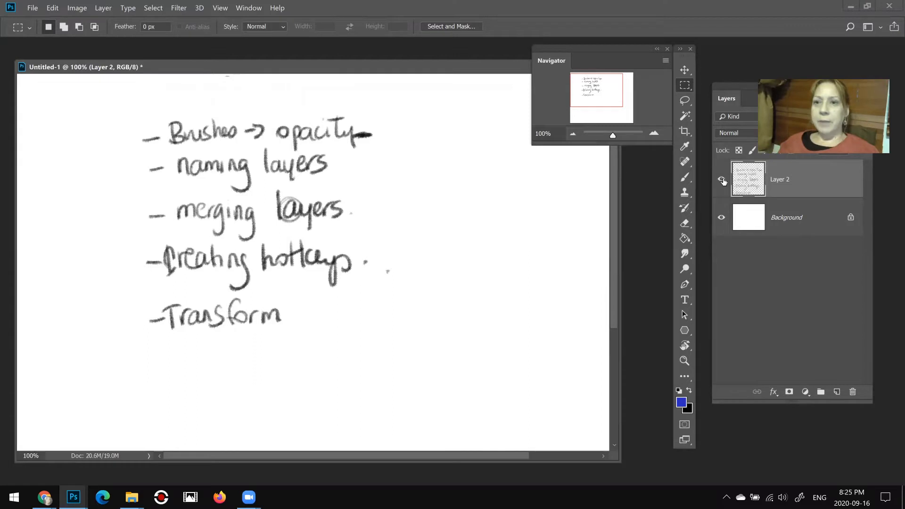
Step: Toggle the visibility of the handwritten topic list's layer off and on to check what it contains
left_click(722, 180)
left_click(722, 180)
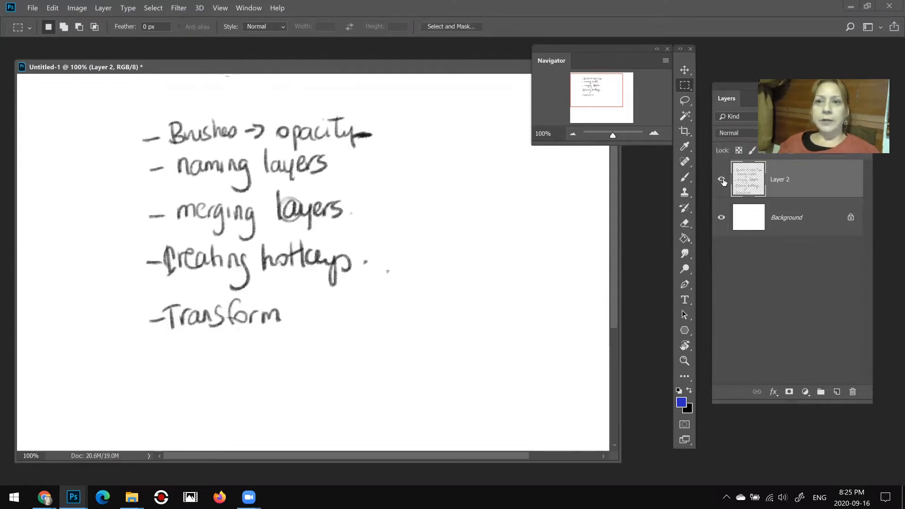
left_click(722, 179)
left_click(722, 180)
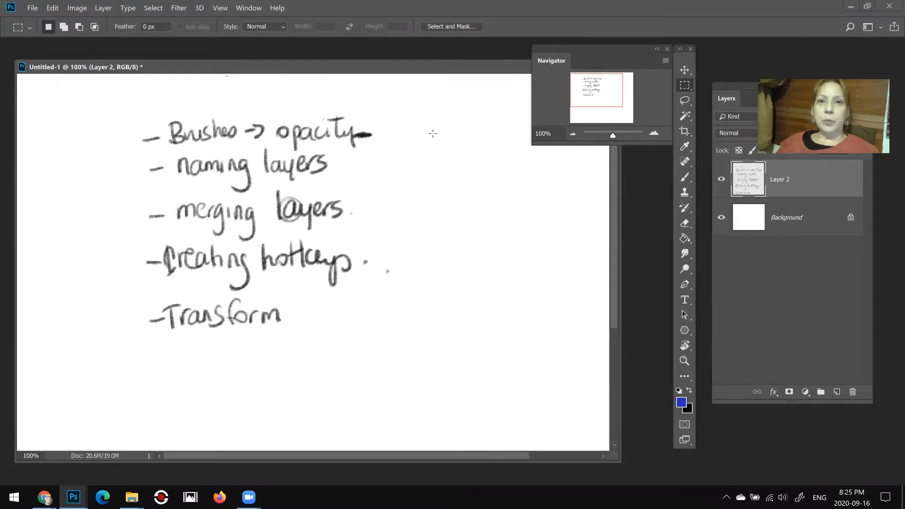
mouse_move(465, 71)
left_mouse_down()
mouse_move(443, 70)
mouse_move(463, 65)
left_mouse_up()
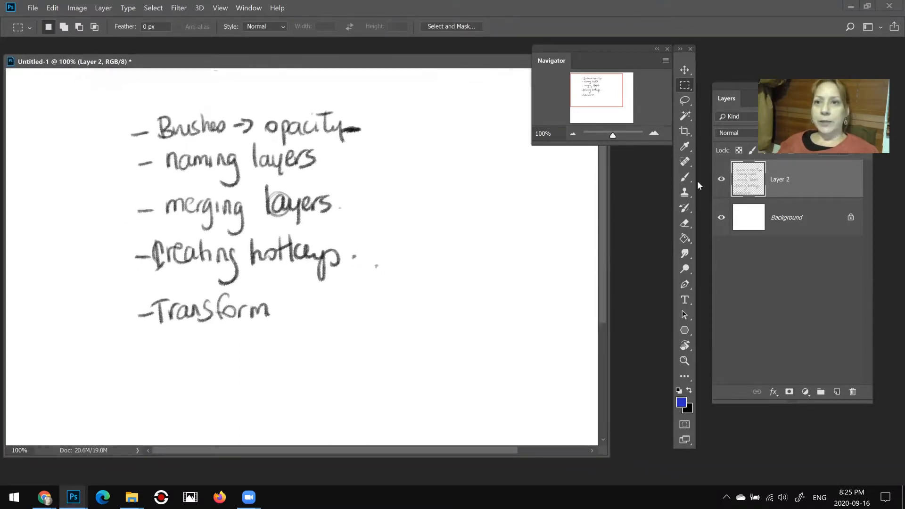
key("b")
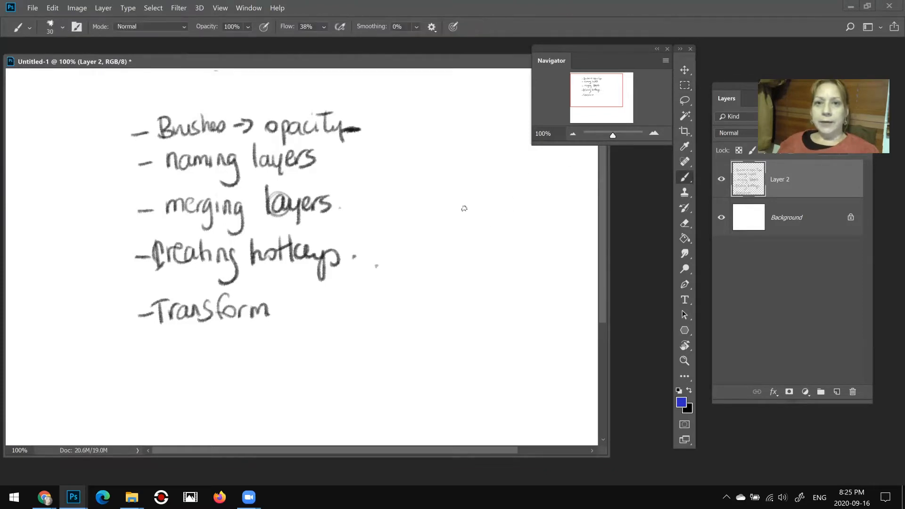
mouse_move(474, 223)
left_mouse_down()
mouse_move(482, 257)
mouse_move(492, 199)
mouse_move(480, 242)
mouse_move(502, 259)
mouse_move(485, 207)
mouse_move(500, 264)
left_mouse_up()
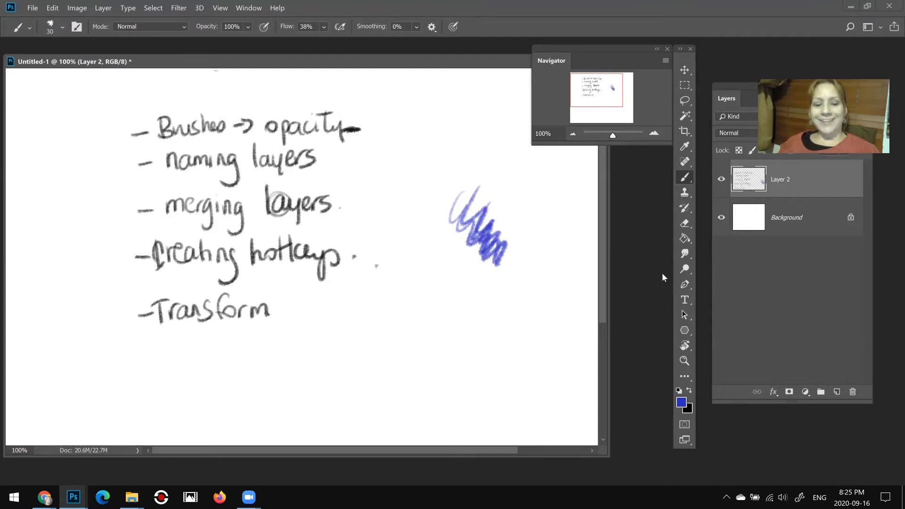
key("ctrl+z")
key("ctrl+z")
key("ctrl+z")
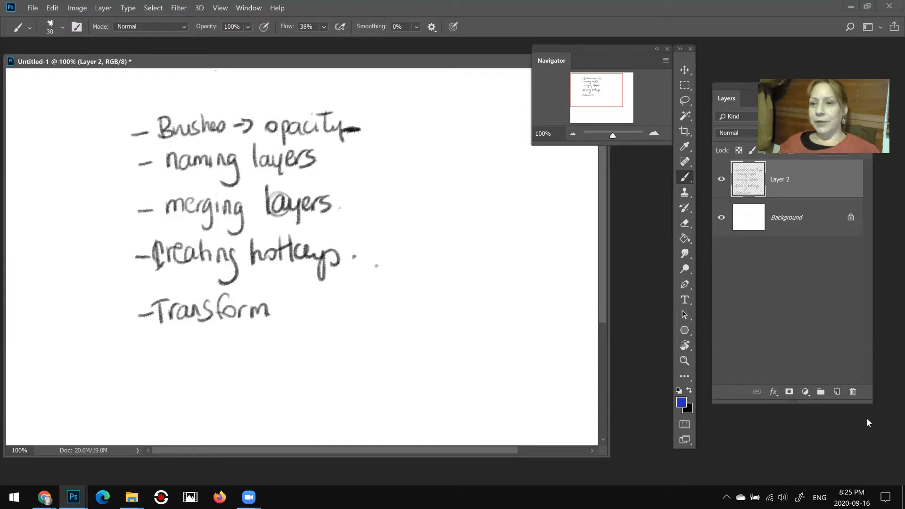
Step: Create a new layer above the handwritten list and brush a dense blue scribble and several curved strokes beside the list
left_click(836, 392)
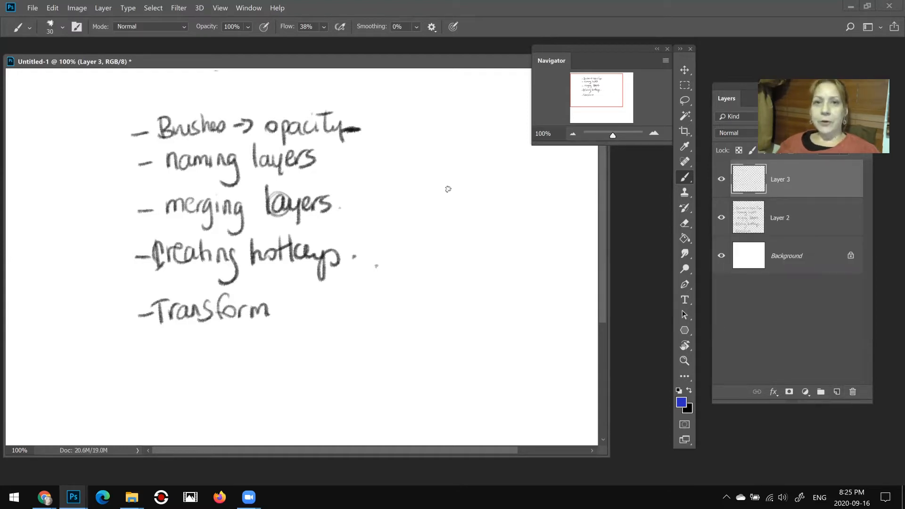
mouse_move(451, 184)
left_mouse_down()
mouse_move(439, 236)
mouse_move(460, 213)
mouse_move(434, 238)
mouse_move(472, 214)
mouse_move(474, 224)
mouse_move(485, 219)
left_mouse_up()
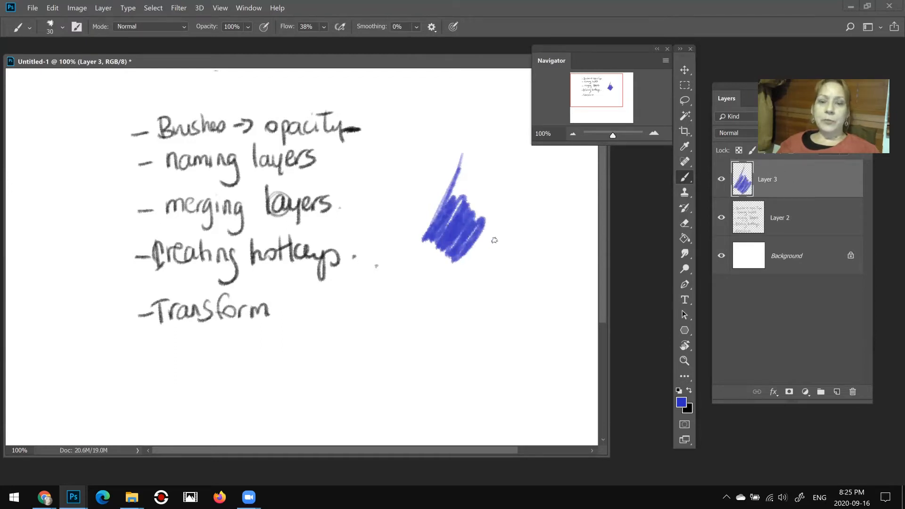
left_click_drag(504, 178, 478, 257)
mouse_move(514, 208)
left_mouse_down()
mouse_move(495, 268)
mouse_move(504, 281)
left_mouse_up()
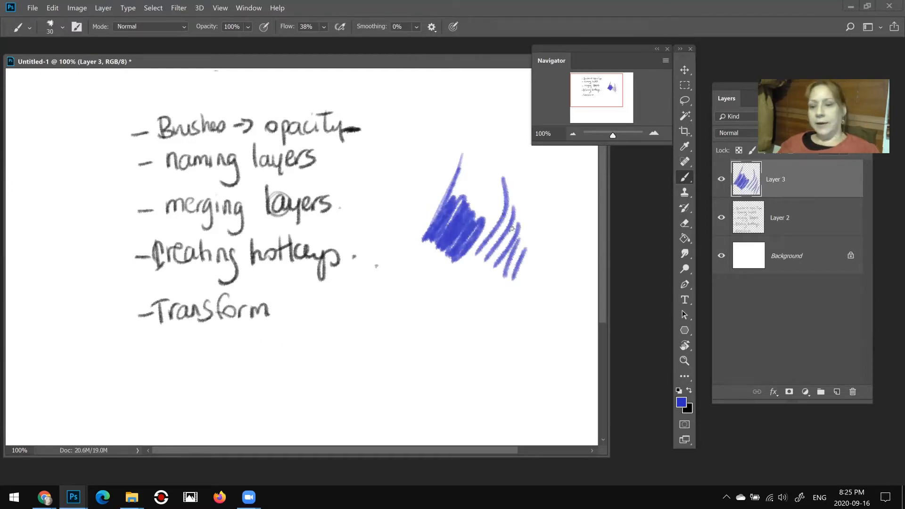
Step: Brush a round blue head beside the curved strokes, with curved guide lines and two eye marks inside it
key("ctrl+plus")
key("ctrl+plus")
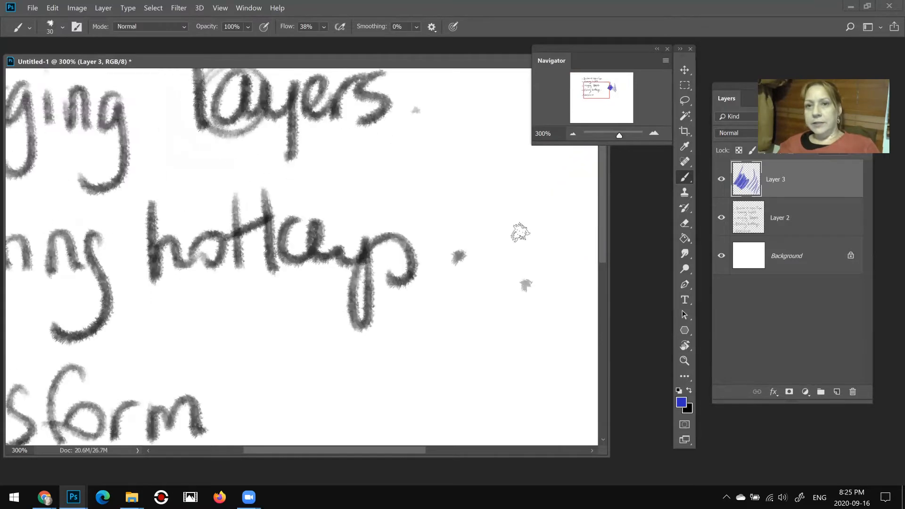
left_click_drag(561, 279, 128, 298)
left_click_drag(436, 255, 257, 256)
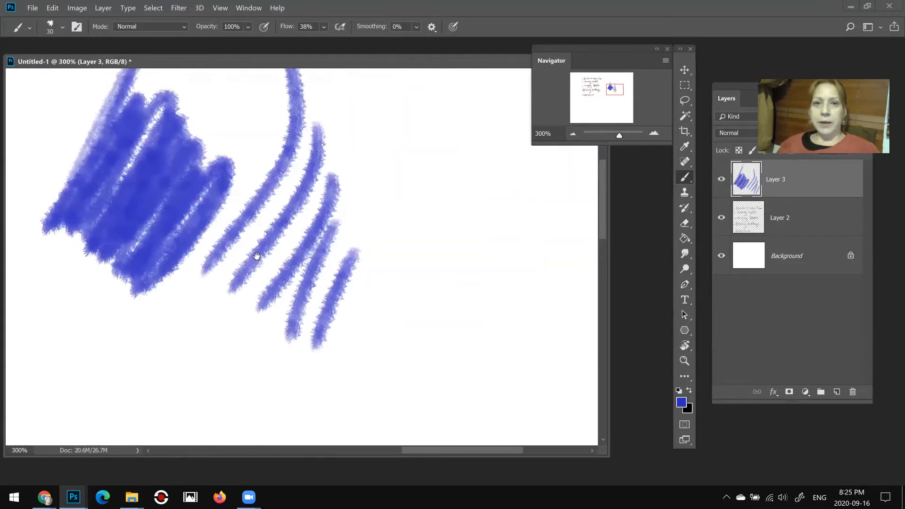
mouse_move(387, 140)
left_mouse_down()
mouse_move(465, 186)
mouse_move(441, 121)
mouse_move(399, 219)
left_mouse_up()
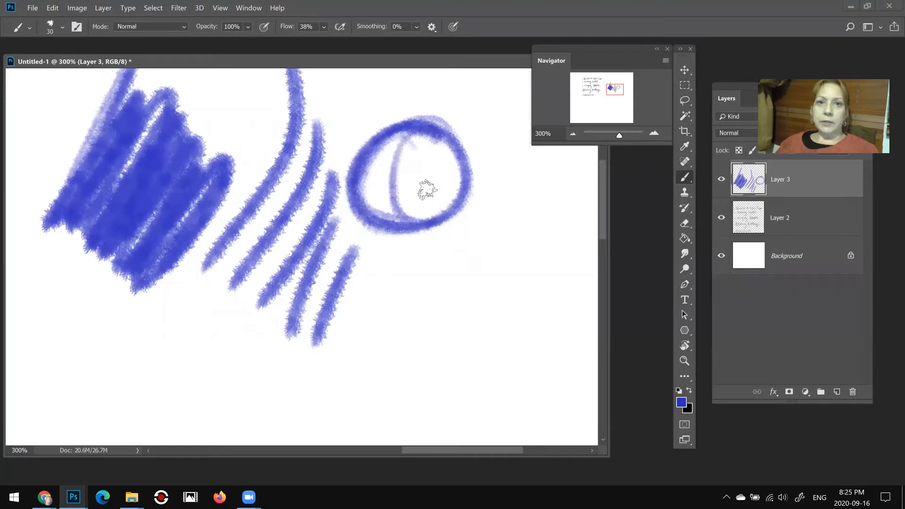
mouse_move(456, 183)
left_mouse_down()
mouse_move(369, 198)
mouse_move(382, 220)
left_mouse_up()
mouse_move(433, 183)
left_mouse_down()
mouse_move(434, 212)
mouse_move(430, 189)
left_mouse_up()
left_click_drag(405, 137, 395, 212)
left_click_drag(378, 179, 377, 213)
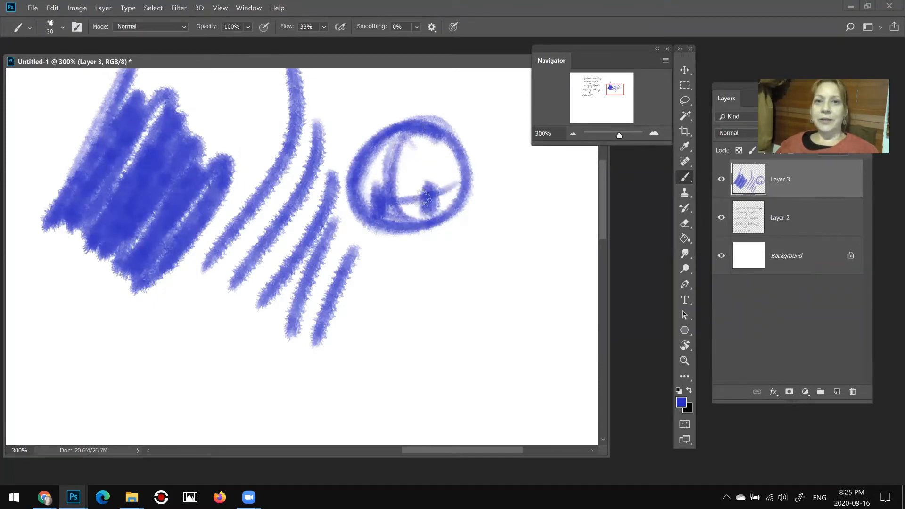
left_click_drag(429, 186, 429, 210)
Step: Add a V-shaped jaw beneath the round head and brush a dense blue scribble beside it
mouse_move(397, 139)
left_mouse_down()
mouse_move(389, 285)
mouse_move(400, 307)
left_mouse_up()
mouse_move(455, 231)
left_mouse_down()
mouse_move(415, 279)
mouse_move(403, 311)
left_mouse_up()
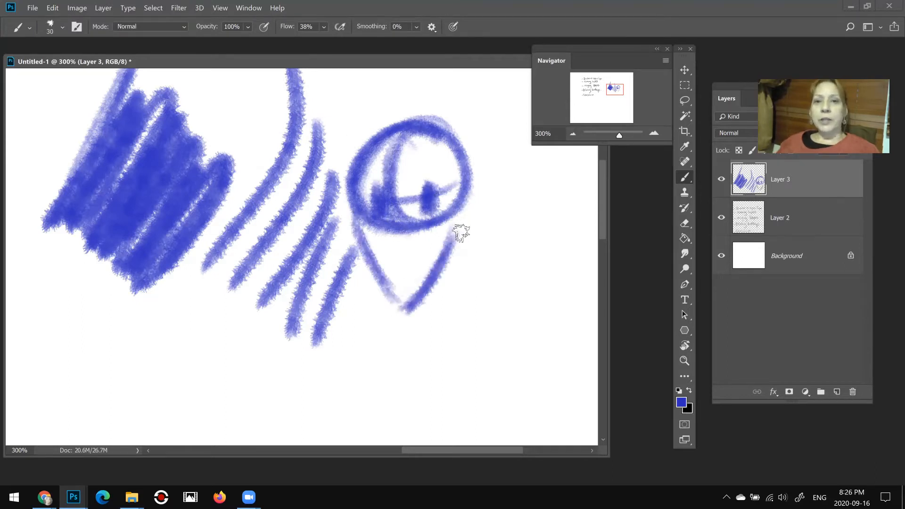
mouse_move(405, 270)
left_mouse_down()
mouse_move(403, 237)
mouse_move(380, 212)
mouse_move(357, 231)
left_mouse_up()
mouse_move(403, 199)
left_mouse_down()
mouse_move(420, 180)
mouse_move(392, 255)
mouse_move(418, 170)
mouse_move(389, 267)
mouse_move(413, 217)
left_mouse_up()
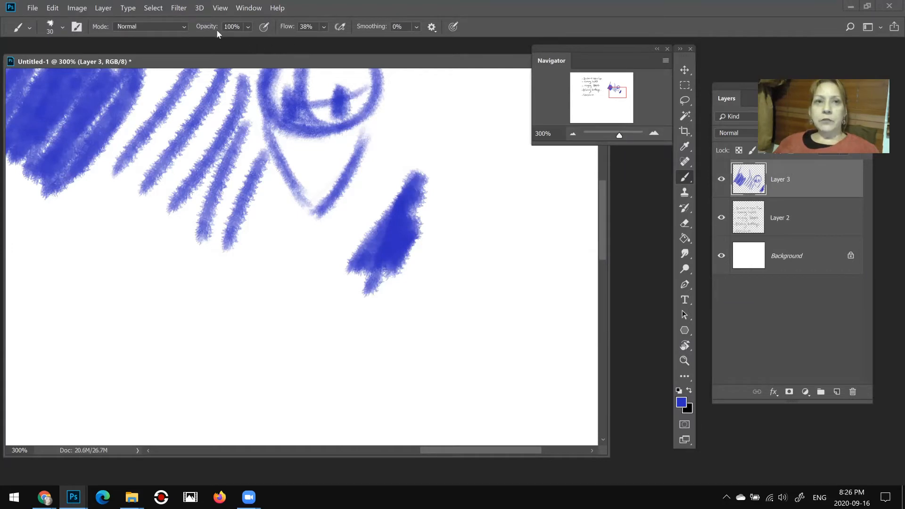
Step: Paint layered blue swatches below the face at 41% brush opacity, plus one more swatch at 73% opacity
left_click(248, 27)
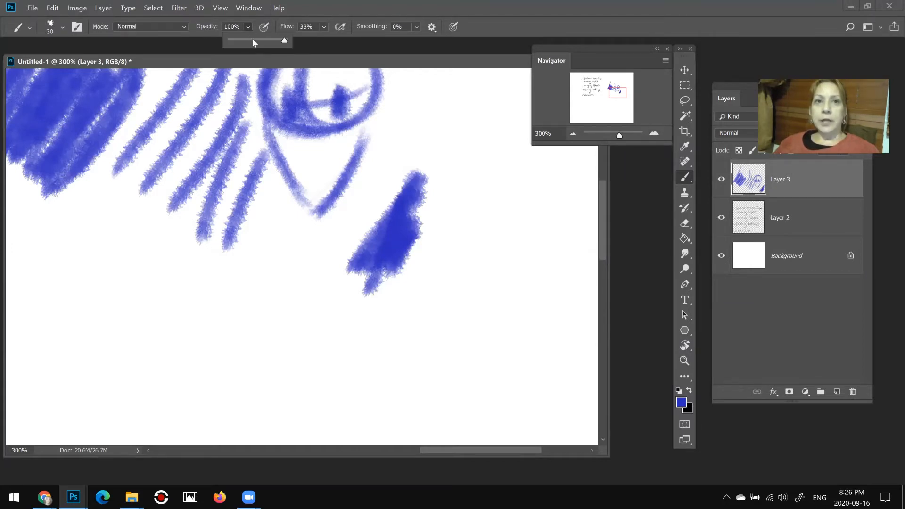
left_click(254, 39)
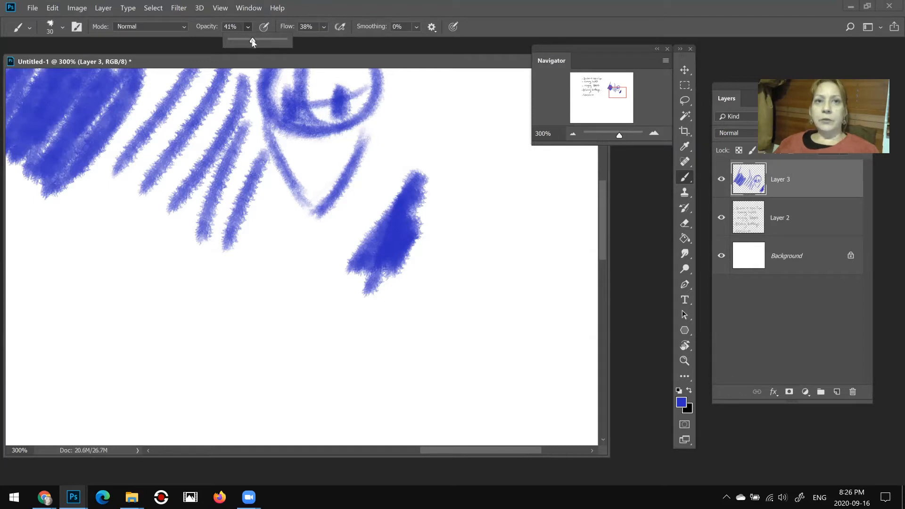
mouse_move(296, 242)
left_mouse_down()
mouse_move(249, 321)
mouse_move(271, 274)
mouse_move(292, 256)
mouse_move(263, 312)
mouse_move(304, 256)
mouse_move(284, 303)
mouse_move(305, 320)
mouse_move(319, 317)
mouse_move(283, 345)
mouse_move(263, 320)
mouse_move(284, 240)
mouse_move(243, 302)
mouse_move(295, 244)
mouse_move(304, 265)
mouse_move(314, 263)
mouse_move(291, 341)
mouse_move(305, 275)
mouse_move(293, 265)
mouse_move(251, 325)
mouse_move(276, 253)
mouse_move(245, 313)
mouse_move(261, 289)
left_mouse_up()
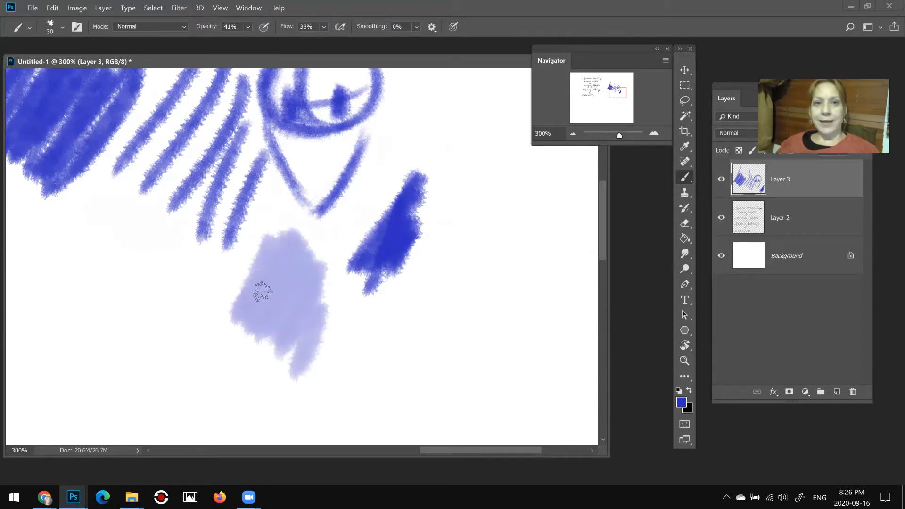
mouse_move(280, 260)
left_mouse_down()
mouse_move(281, 319)
mouse_move(289, 299)
mouse_move(298, 311)
mouse_move(279, 298)
mouse_move(283, 317)
mouse_move(294, 309)
mouse_move(304, 329)
mouse_move(313, 266)
mouse_move(321, 308)
mouse_move(290, 271)
mouse_move(286, 251)
mouse_move(249, 338)
mouse_move(259, 283)
mouse_move(288, 256)
mouse_move(303, 258)
mouse_move(309, 240)
mouse_move(304, 298)
mouse_move(332, 290)
left_mouse_up()
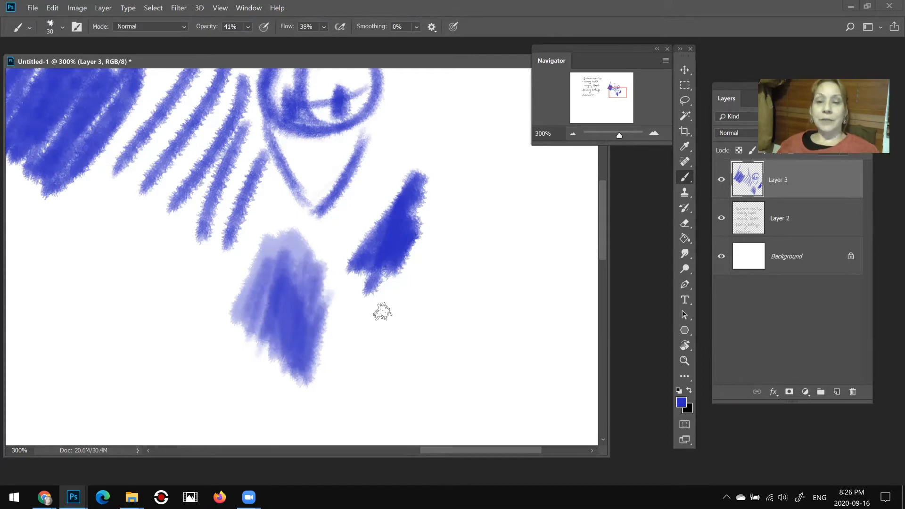
mouse_move(445, 250)
left_mouse_down()
mouse_move(389, 314)
mouse_move(381, 365)
mouse_move(452, 266)
left_mouse_up()
mouse_move(413, 357)
left_mouse_down()
mouse_move(445, 283)
mouse_move(421, 357)
mouse_move(394, 371)
mouse_move(382, 281)
left_mouse_up()
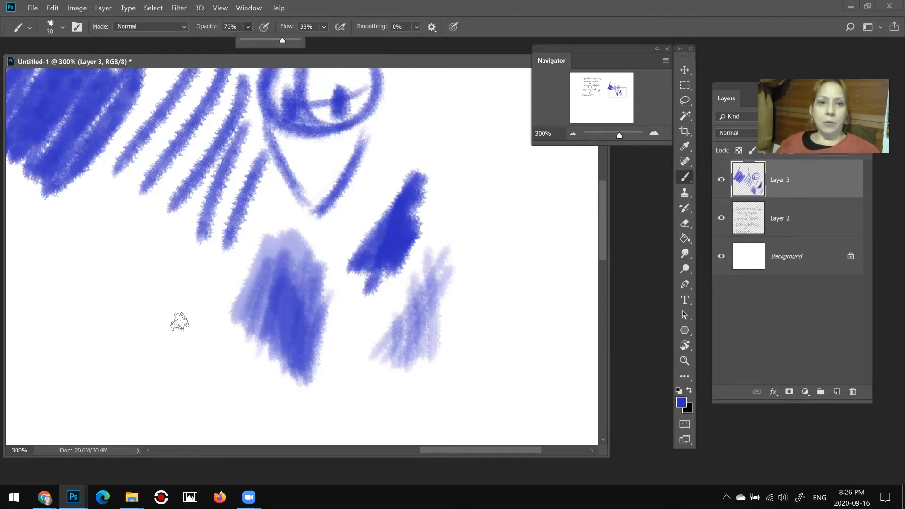
mouse_move(182, 257)
left_mouse_down()
mouse_move(151, 360)
mouse_move(192, 297)
mouse_move(158, 348)
mouse_move(222, 388)
mouse_move(179, 283)
mouse_move(214, 318)
left_mouse_up()
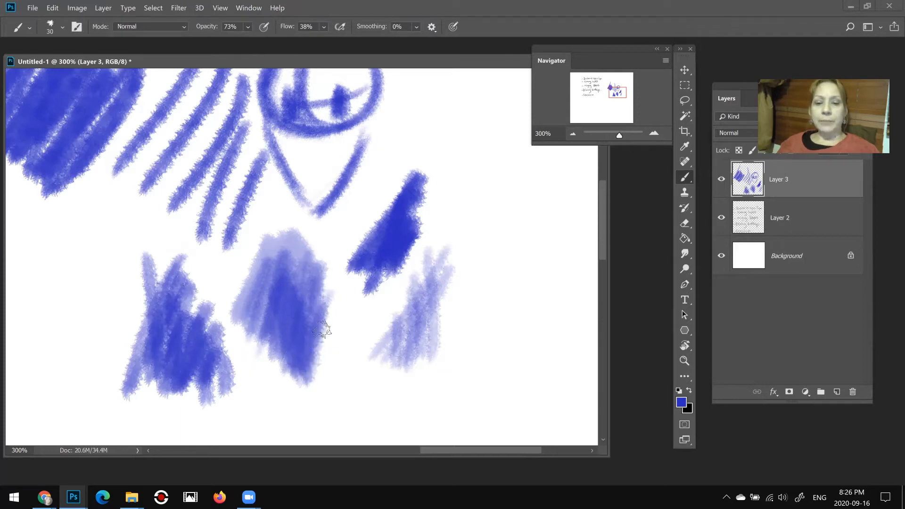
Step: Paint two blue swatches lower on the canvas, one layered at 20% brush opacity and one at 100%
key("space")
key("space")
left_click_drag(353, 366, 332, 234)
left_click_drag(351, 278, 311, 260)
key("2")
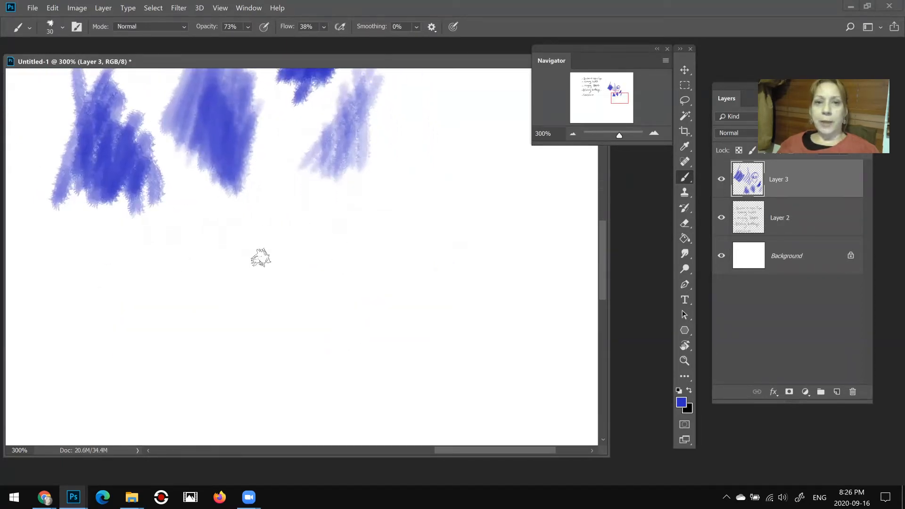
mouse_move(238, 306)
left_mouse_down()
mouse_move(276, 251)
mouse_move(279, 227)
mouse_move(219, 315)
mouse_move(229, 324)
mouse_move(275, 260)
mouse_move(248, 330)
mouse_move(259, 309)
mouse_move(259, 214)
mouse_move(251, 319)
mouse_move(293, 217)
mouse_move(247, 278)
mouse_move(237, 329)
mouse_move(246, 329)
mouse_move(267, 259)
mouse_move(292, 258)
mouse_move(302, 239)
mouse_move(302, 256)
mouse_move(300, 227)
mouse_move(274, 334)
mouse_move(257, 301)
mouse_move(239, 325)
mouse_move(239, 297)
mouse_move(227, 312)
mouse_move(289, 234)
mouse_move(242, 323)
mouse_move(285, 236)
mouse_move(275, 301)
mouse_move(292, 254)
mouse_move(279, 328)
mouse_move(301, 224)
mouse_move(277, 332)
mouse_move(256, 306)
mouse_move(307, 239)
mouse_move(256, 309)
left_mouse_up()
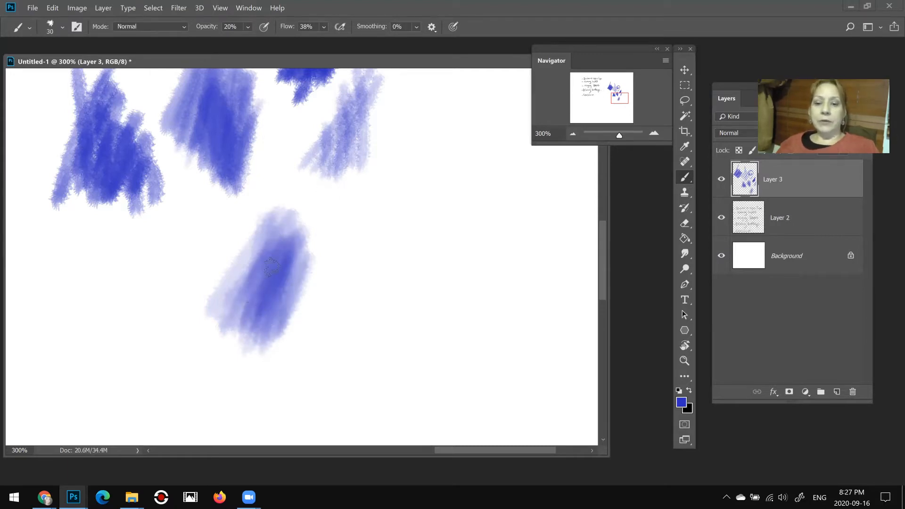
key("0")
mouse_move(367, 231)
left_mouse_down()
mouse_move(369, 270)
mouse_move(383, 257)
mouse_move(370, 347)
mouse_move(424, 263)
mouse_move(397, 285)
mouse_move(380, 268)
mouse_move(361, 268)
mouse_move(340, 332)
mouse_move(322, 341)
left_mouse_up()
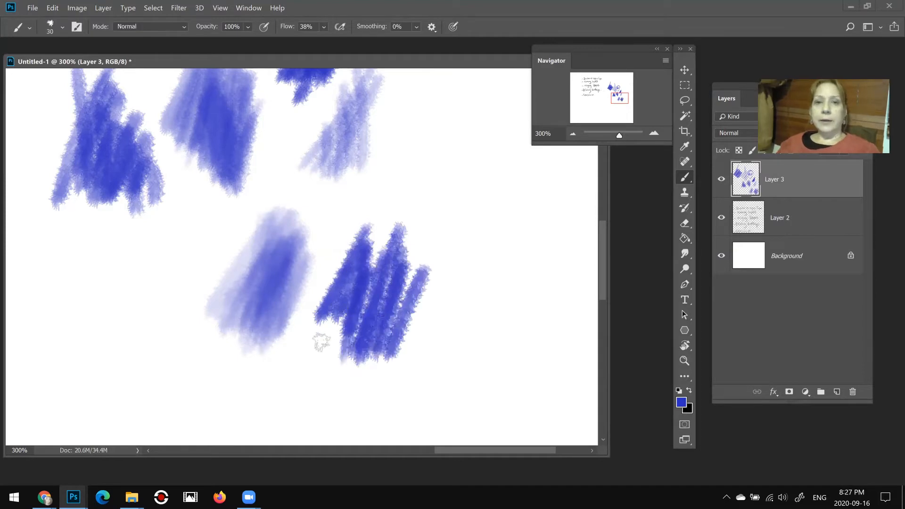
Step: Choose the Hard Round Pressure Size brush and paint a row of solid tapering blue strokes below the swatches
mouse_move(340, 400)
left_mouse_down()
mouse_move(416, 188)
mouse_move(403, 264)
left_mouse_up()
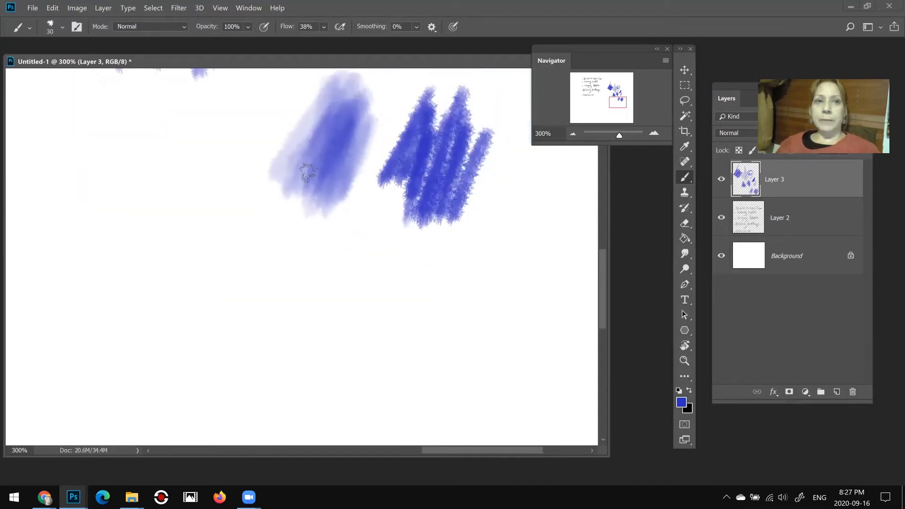
left_click(61, 26)
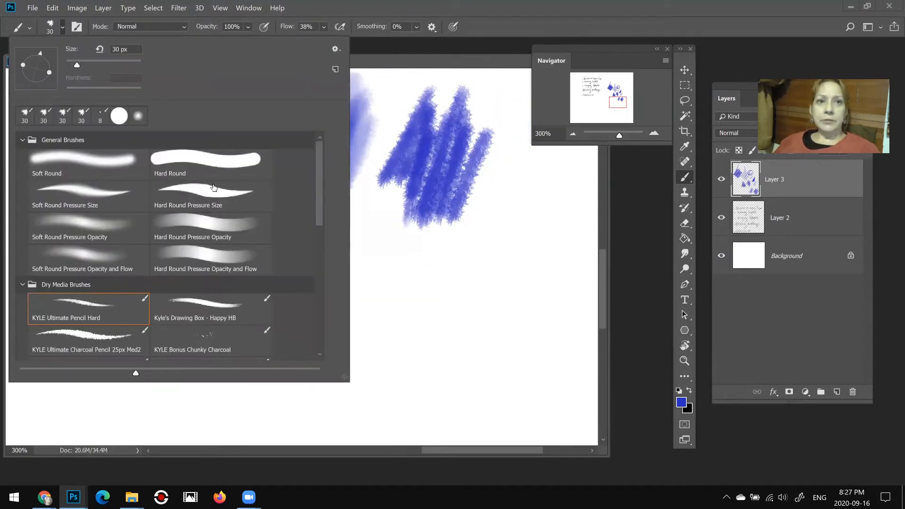
left_click(213, 188)
left_click(410, 94)
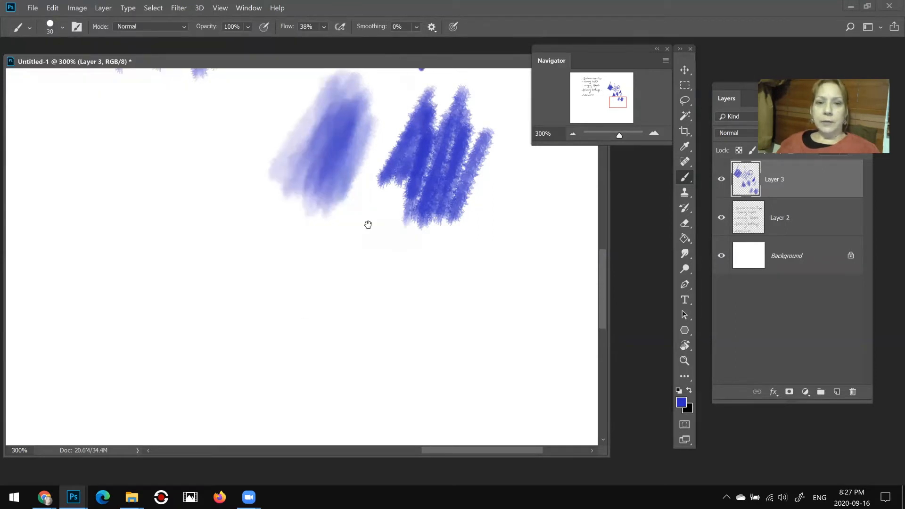
left_click_drag(367, 224, 419, 135)
mouse_move(255, 113)
left_mouse_down()
mouse_move(208, 251)
mouse_move(180, 288)
left_mouse_up()
left_click_drag(268, 166, 216, 288)
left_click_drag(278, 207, 251, 300)
mouse_move(278, 282)
left_mouse_down()
mouse_move(267, 316)
mouse_move(328, 155)
left_mouse_up()
left_click_drag(342, 209, 278, 324)
left_click_drag(349, 236, 312, 321)
left_click_drag(358, 260, 337, 320)
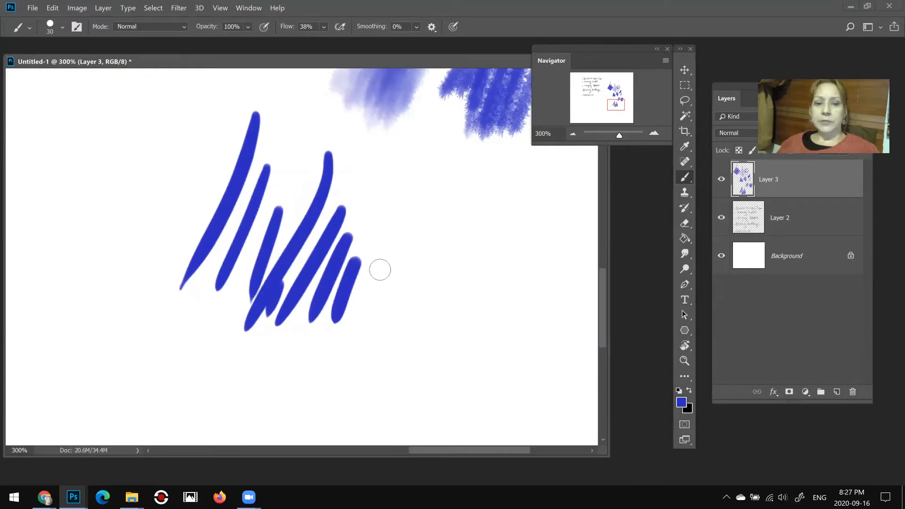
Step: Paint pale strokes at 10% brush opacity beside the solid row, and overlapping strokes at 40% opacity
key("1")
mouse_move(420, 186)
left_mouse_down()
mouse_move(367, 319)
mouse_move(375, 321)
mouse_move(434, 187)
mouse_move(406, 283)
mouse_move(432, 229)
left_mouse_up()
key("4")
left_click_drag(421, 190, 404, 330)
left_click_drag(449, 188, 410, 333)
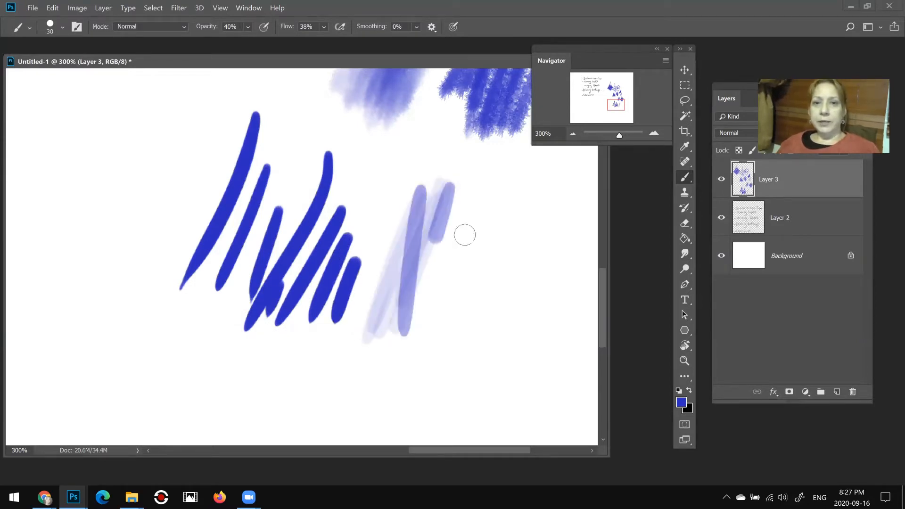
mouse_move(500, 202)
left_mouse_down()
mouse_move(443, 318)
mouse_move(453, 336)
left_mouse_up()
mouse_move(501, 203)
left_mouse_down()
mouse_move(460, 315)
mouse_move(451, 289)
left_mouse_up()
left_click_drag(513, 231, 473, 312)
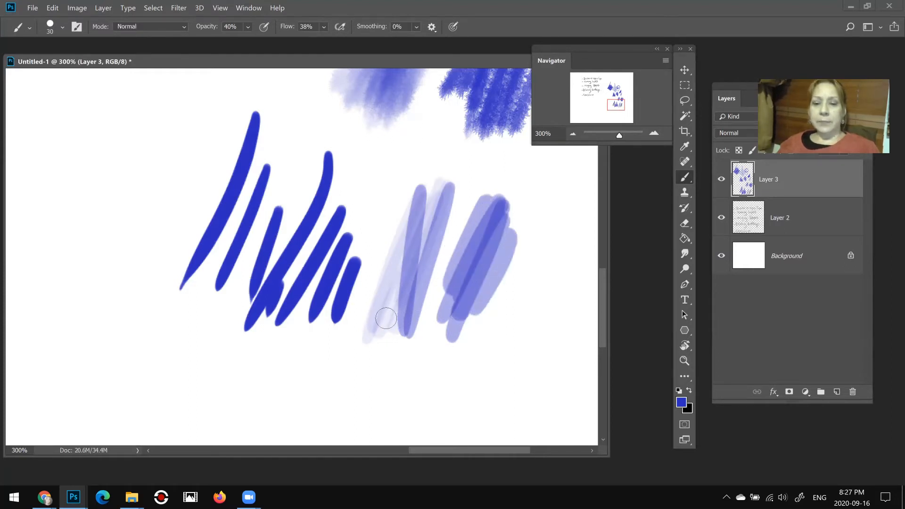
Step: Paint a semi-transparent patch beneath the tapering strokes and a solid zigzag scribble beside it at 100% brush opacity
mouse_move(257, 416)
left_mouse_down()
mouse_move(305, 406)
mouse_move(306, 358)
mouse_move(268, 345)
left_mouse_up()
key("0")
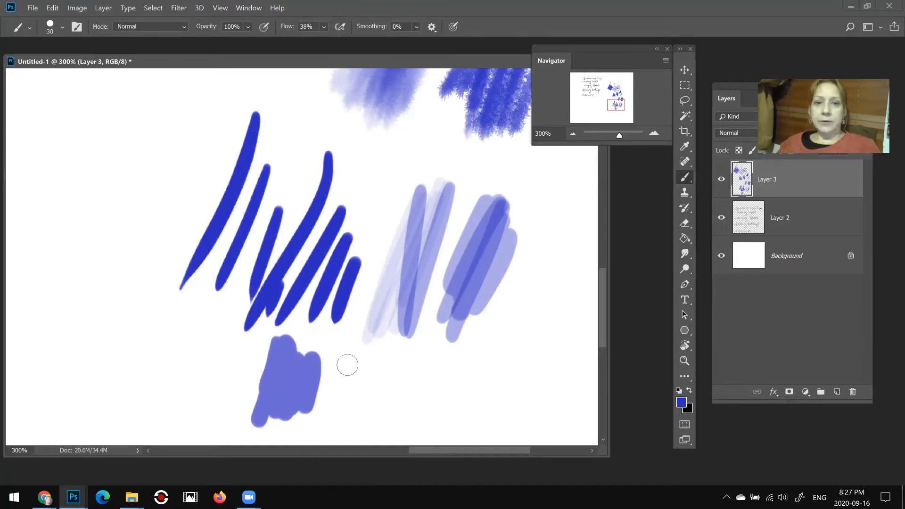
mouse_move(348, 363)
left_mouse_down()
mouse_move(407, 381)
mouse_move(338, 405)
mouse_move(411, 371)
mouse_move(505, 371)
left_mouse_up()
Step: Add three short solid blue strokes in front of the row of tapering strokes
left_click_drag(138, 177, 129, 298)
left_click_drag(160, 228, 160, 313)
left_click_drag(184, 280, 176, 309)
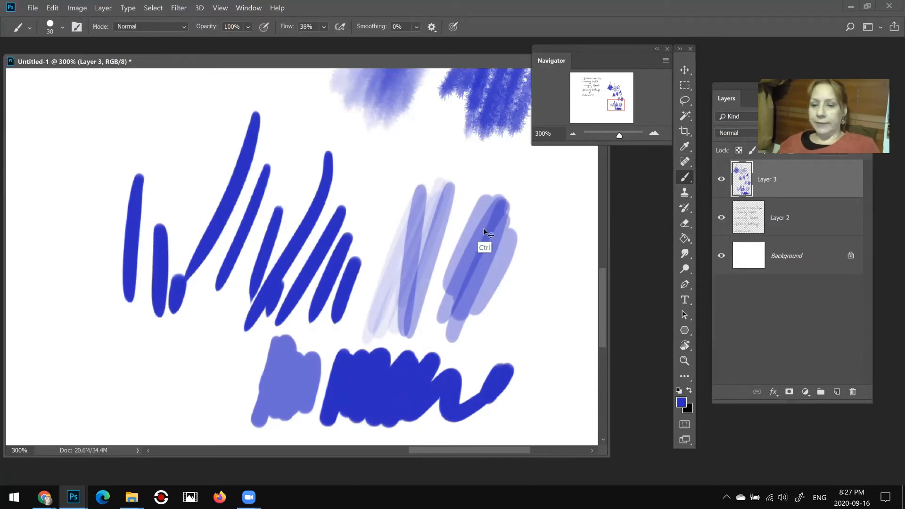
Step: Examine the whole canvas with the handwritten list and all brush samples at reduced magnification
key("ctrl+minus")
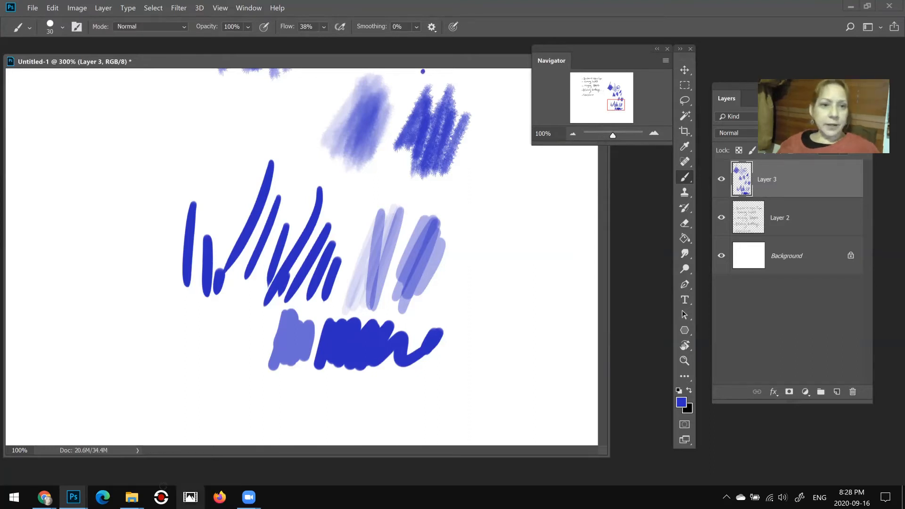
key("ctrl+minus")
key("ctrl+minus")
key("ctrl+minus")
key("ctrl+minus")
key("ctrl+minus")
key("ctrl+minus")
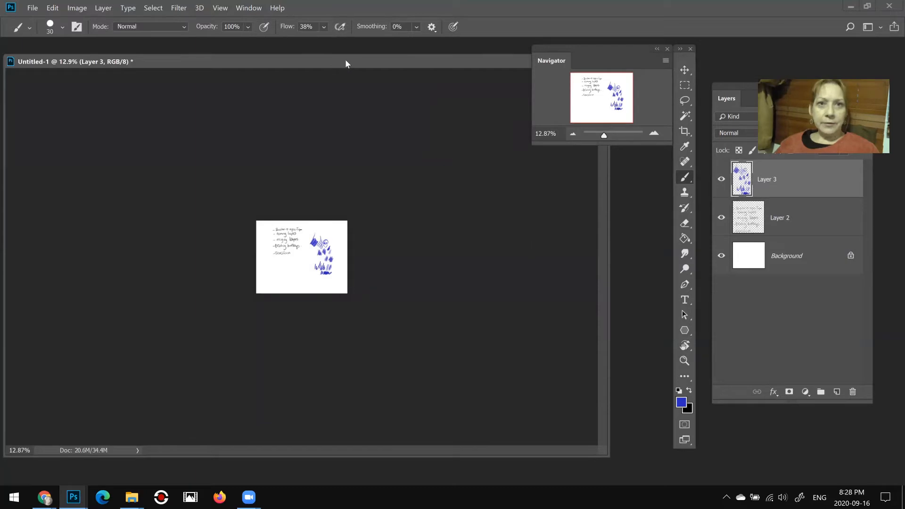
key("ctrl+plus")
key("ctrl+plus")
key("ctrl+plus")
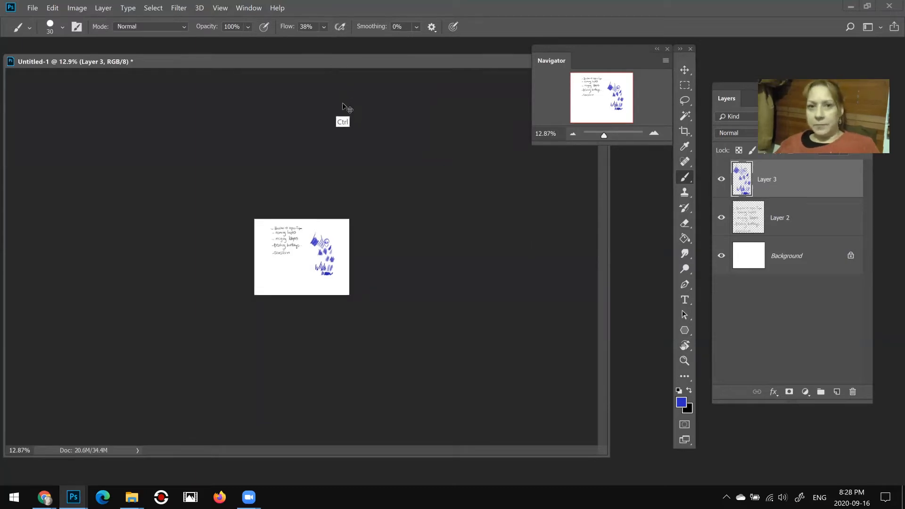
Step: Erase all the blue brush samples from Layer 3 using a rectangular selection around them, and clear the selection
key("ctrl+plus")
key("ctrl+plus")
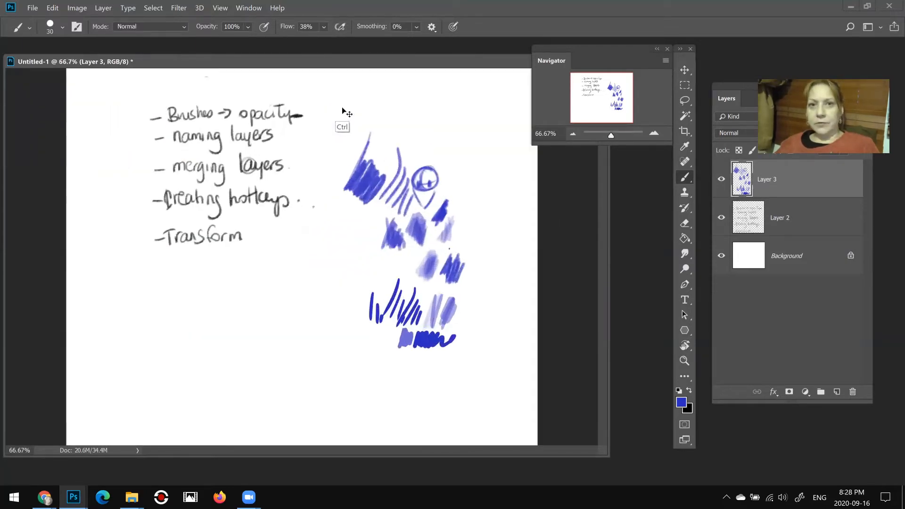
left_click(685, 87)
mouse_move(338, 124)
left_mouse_down()
mouse_move(485, 400)
mouse_move(504, 402)
left_mouse_up()
key("Delete")
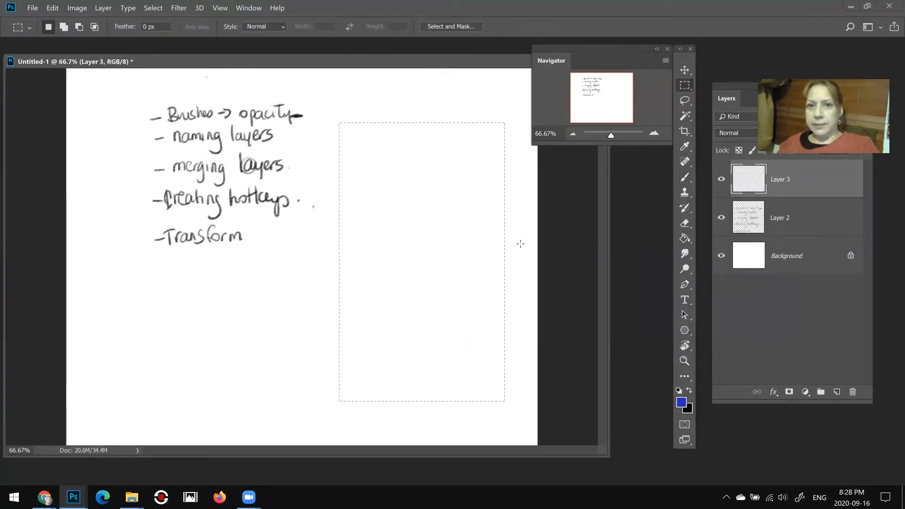
key("ctrl+d")
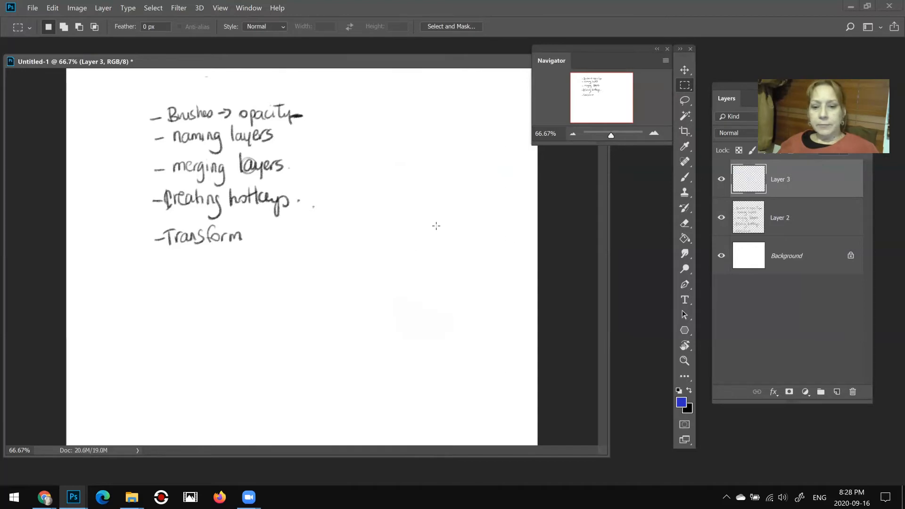
Step: Paint a blue check mark after the "Brushes → opacity" line, and handwrite ".abr" and an outlined ".ABR" beside it
left_click(686, 177)
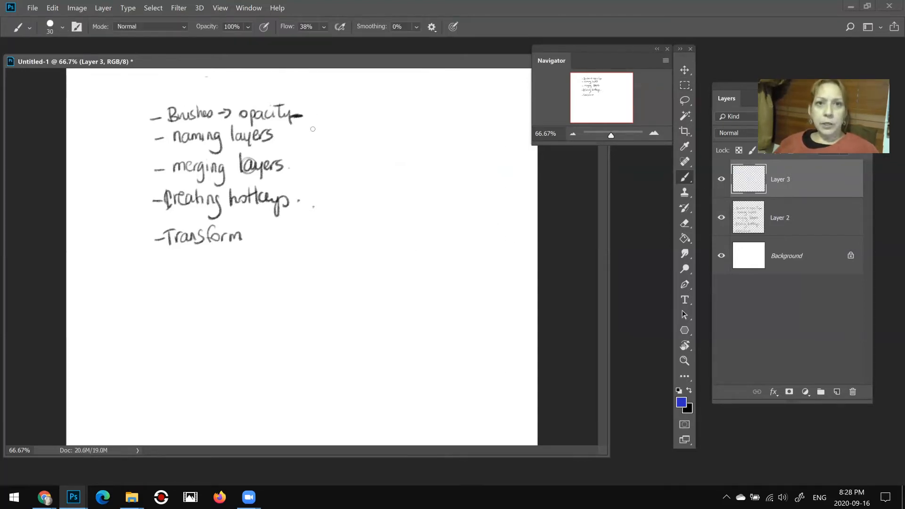
left_click_drag(313, 111, 314, 121)
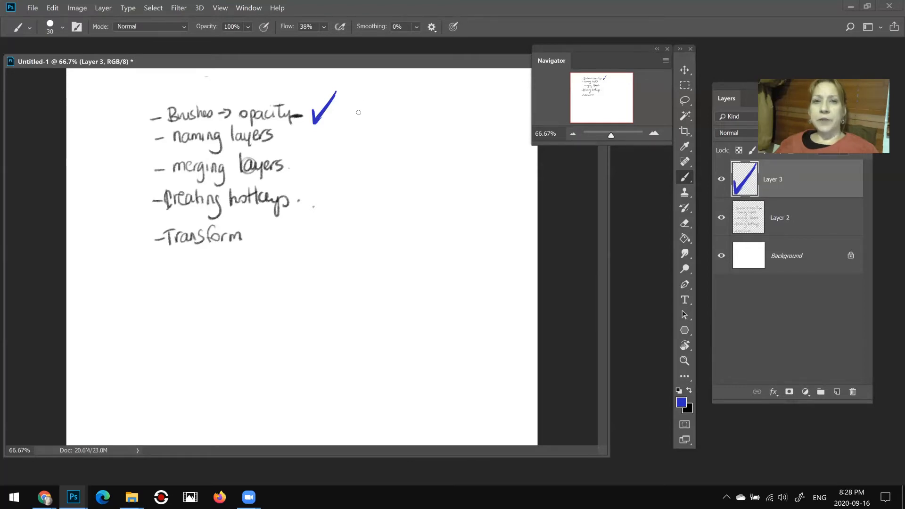
mouse_move(363, 110)
left_mouse_down()
mouse_move(392, 114)
mouse_move(411, 99)
left_mouse_up()
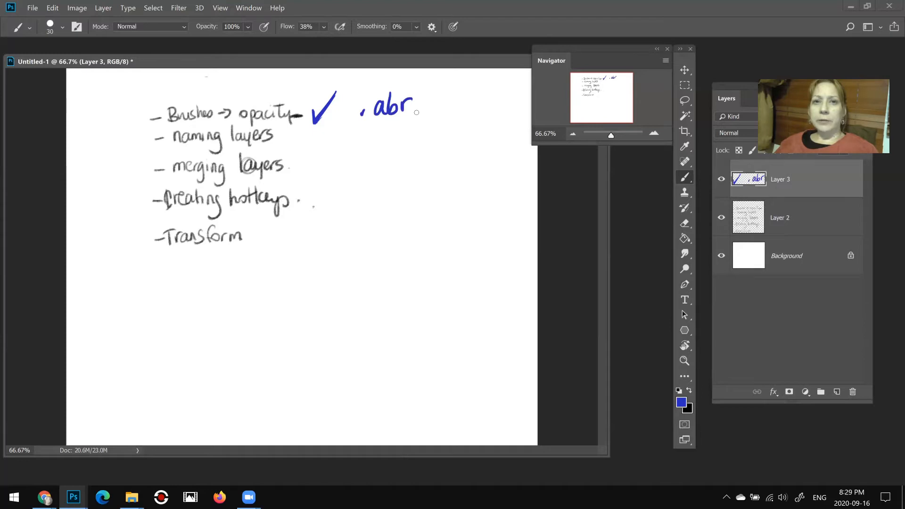
left_click(439, 110)
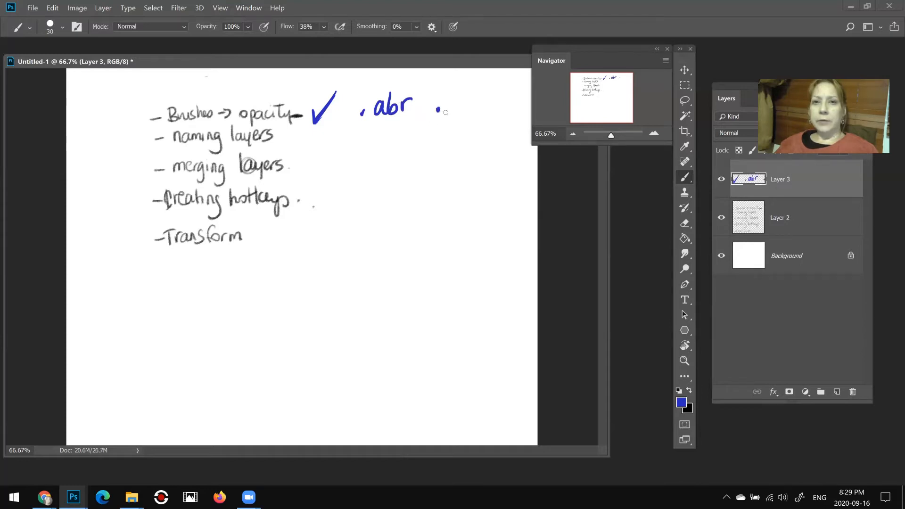
mouse_move(446, 114)
left_mouse_down()
mouse_move(452, 94)
mouse_move(458, 113)
left_mouse_up()
mouse_move(448, 106)
left_mouse_down()
mouse_move(467, 100)
mouse_move(459, 110)
mouse_move(476, 111)
mouse_move(473, 98)
mouse_move(486, 116)
left_mouse_up()
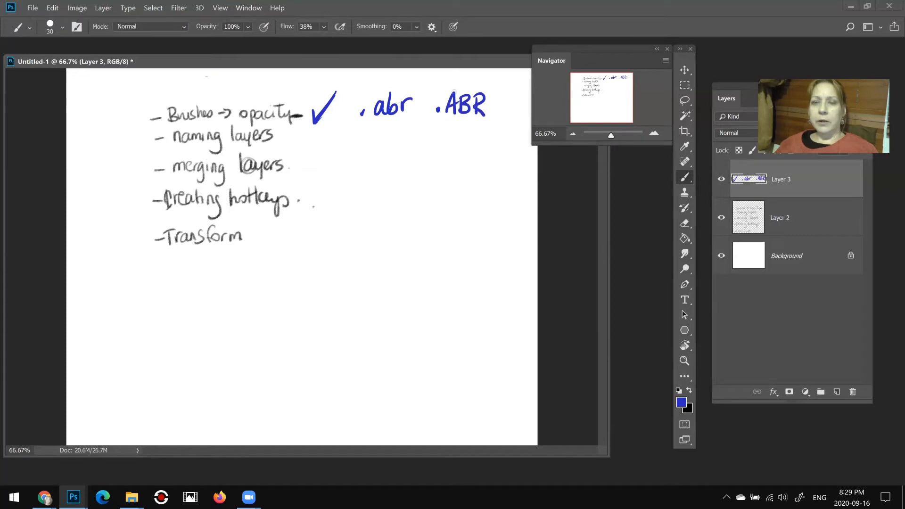
mouse_move(458, 82)
left_mouse_down()
mouse_move(426, 109)
mouse_move(432, 124)
mouse_move(478, 125)
mouse_move(497, 113)
mouse_move(496, 94)
mouse_move(461, 82)
left_mouse_up()
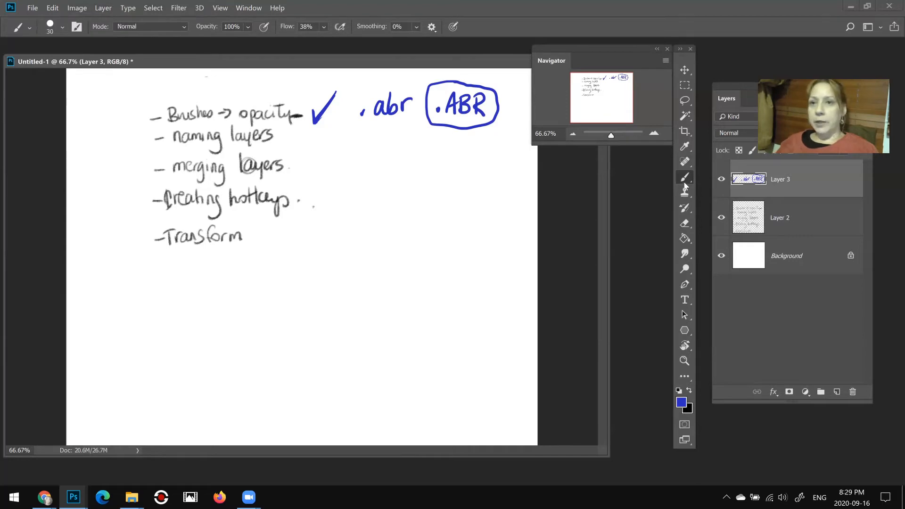
Step: Try different hardness values for the brush, ending at 100%, and look at the file dialog for importing ABR brushes without loading one
left_click(62, 27)
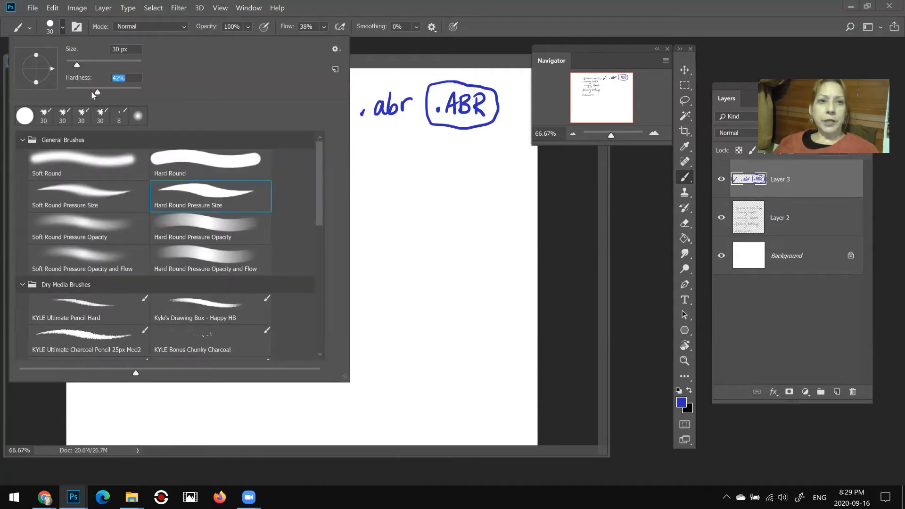
left_click_drag(73, 96, 160, 93)
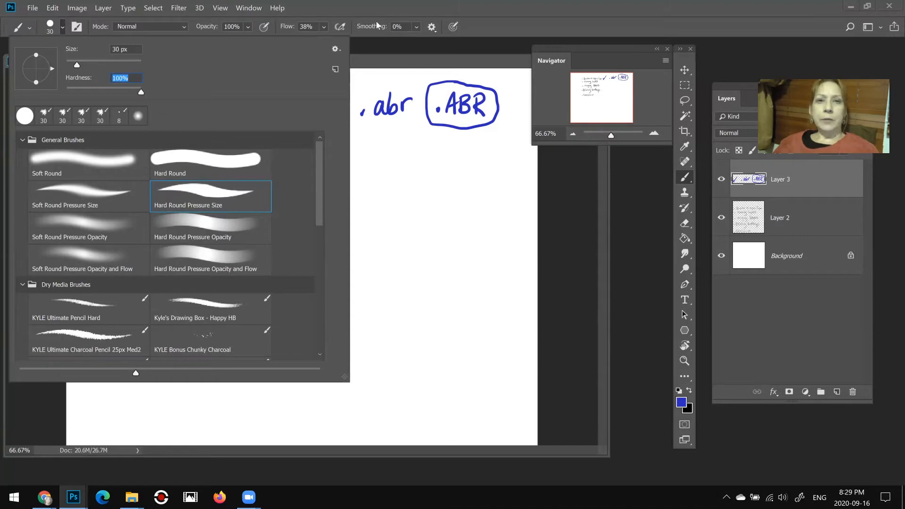
left_click(336, 49)
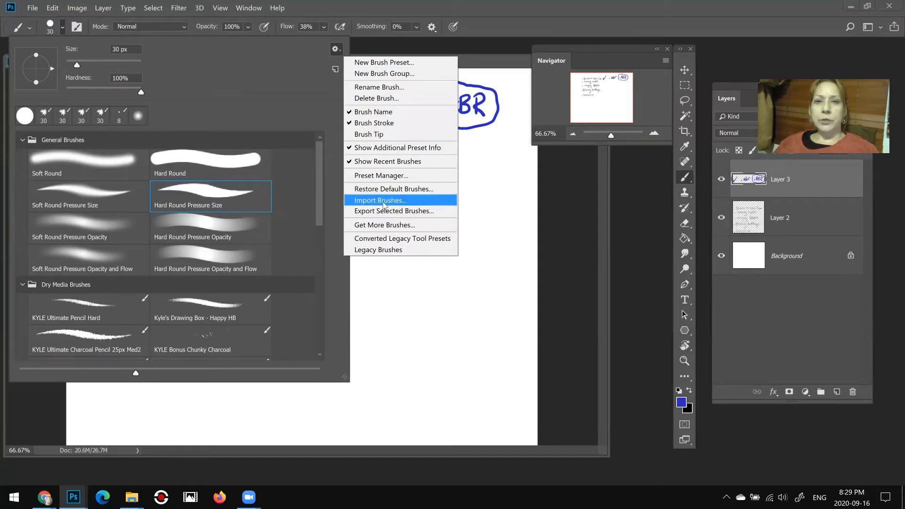
left_click(385, 201)
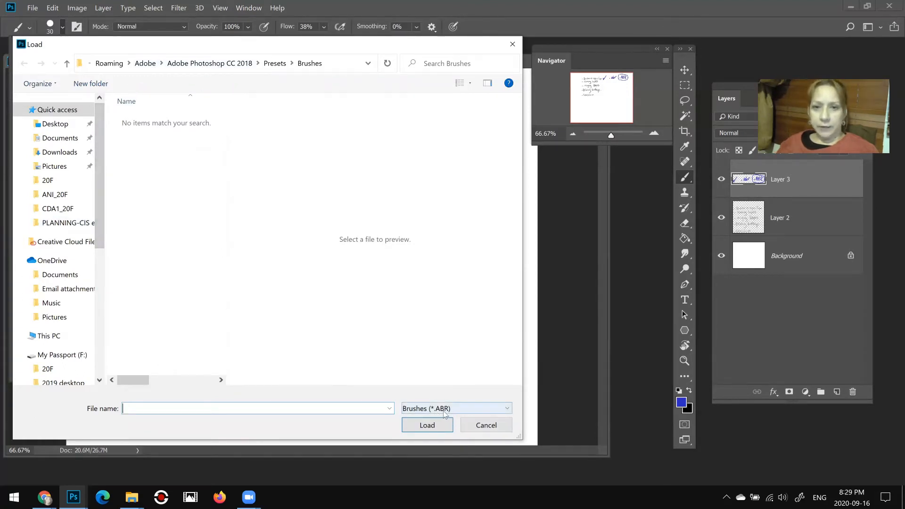
left_click(487, 424)
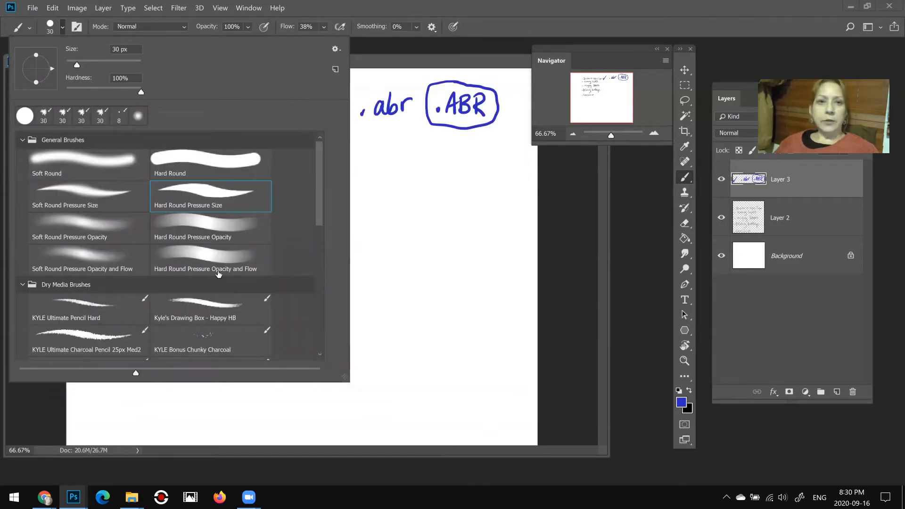
Step: Browse the installed brush presets, including the expanded VGD_Brushes group
scroll(320, 187, "down", 3)
scroll(322, 171, "up", 3)
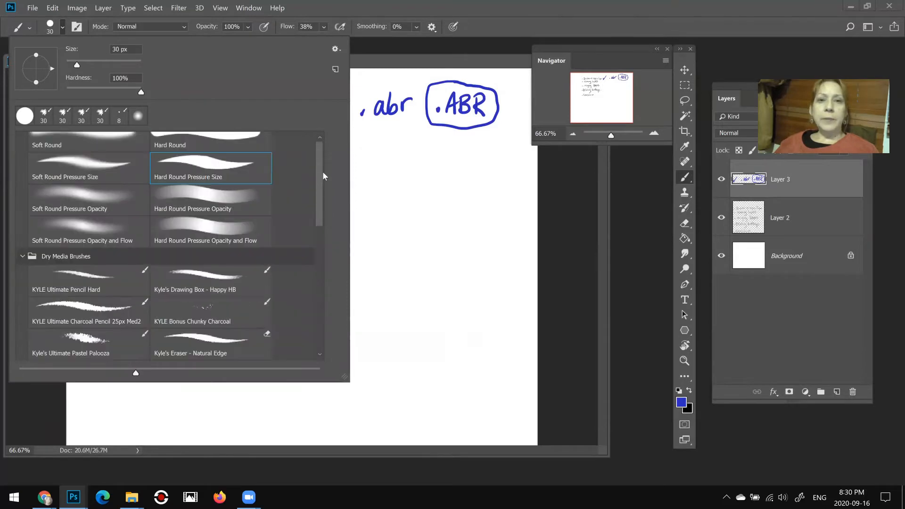
scroll(323, 171, "down", 2)
scroll(325, 180, "up", 2)
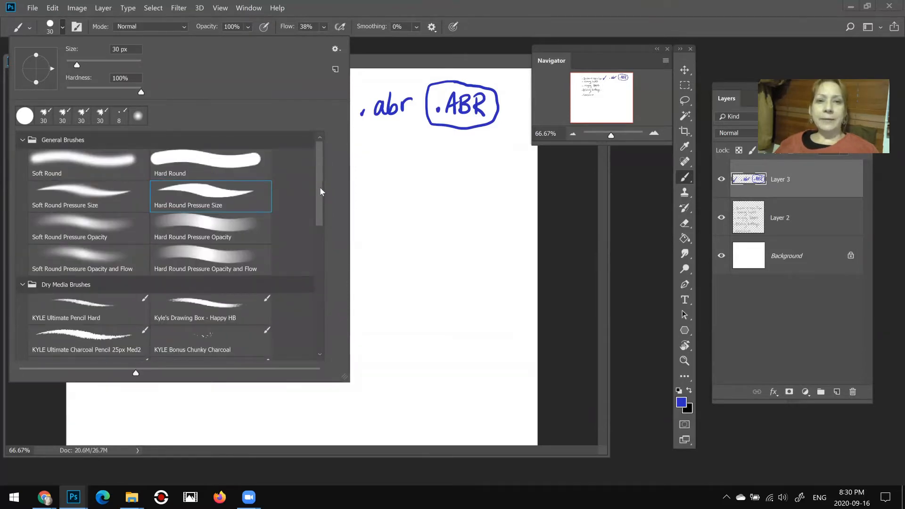
mouse_move(319, 187)
left_mouse_down()
mouse_move(326, 323)
mouse_move(320, 173)
mouse_move(322, 345)
left_mouse_up()
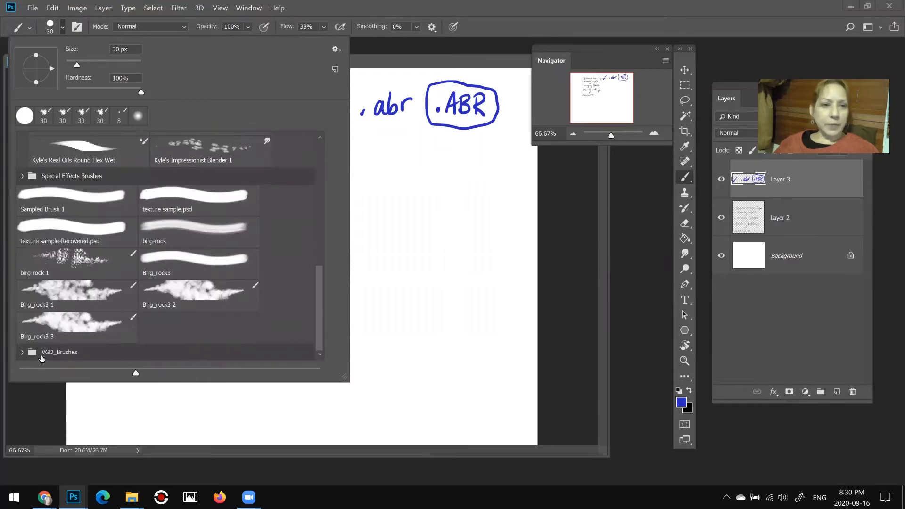
left_click(42, 357)
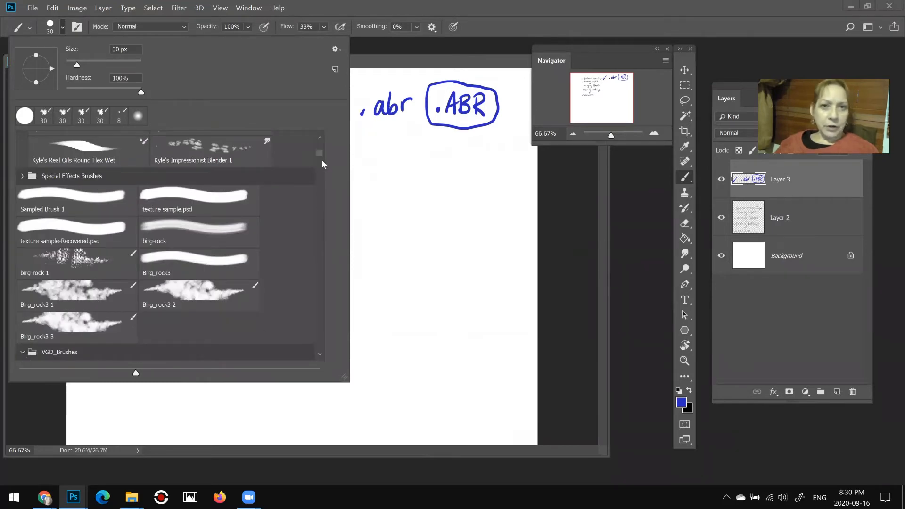
scroll(319, 191, "down", 10)
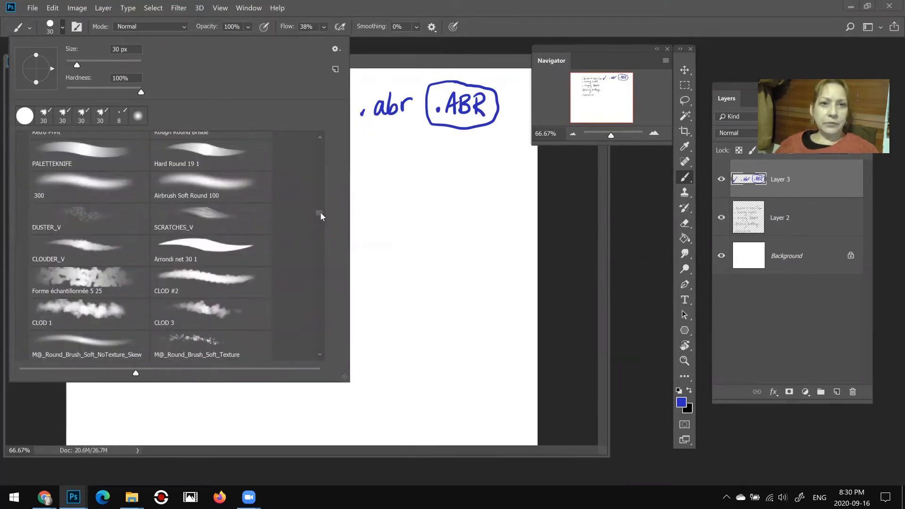
mouse_move(321, 222)
left_mouse_down()
mouse_move(320, 253)
mouse_move(321, 153)
left_mouse_up()
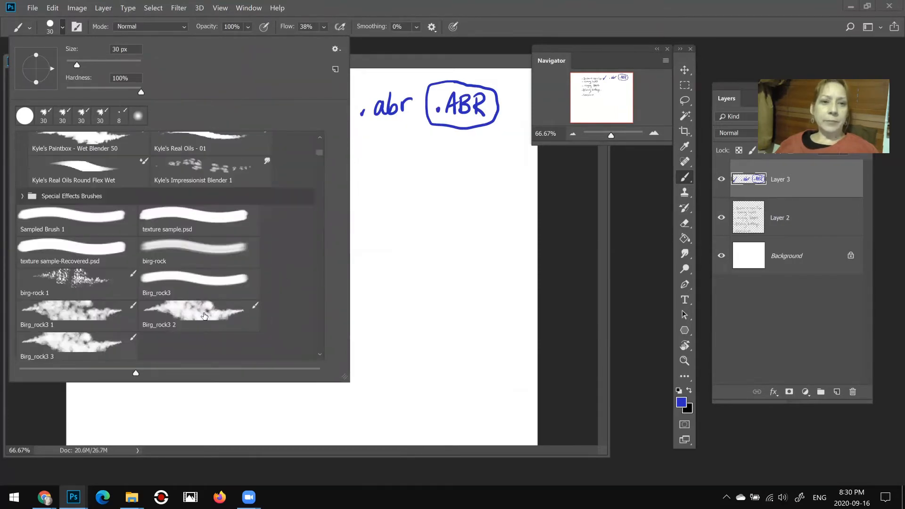
Step: Paint large overlapping blue cloud-textured strokes beneath and beside the handwritten list with the Birg_rock3 2 brush
left_click(202, 314)
left_click(406, 214)
mouse_move(392, 236)
left_mouse_down()
mouse_move(313, 313)
mouse_move(234, 297)
mouse_move(208, 302)
left_mouse_up()
mouse_move(209, 374)
left_mouse_down()
mouse_move(275, 359)
mouse_move(363, 294)
mouse_move(394, 287)
mouse_move(368, 305)
mouse_move(409, 230)
mouse_move(392, 210)
mouse_move(409, 262)
mouse_move(392, 253)
mouse_move(422, 232)
mouse_move(378, 279)
mouse_move(361, 322)
mouse_move(418, 268)
mouse_move(381, 298)
mouse_move(455, 288)
left_mouse_up()
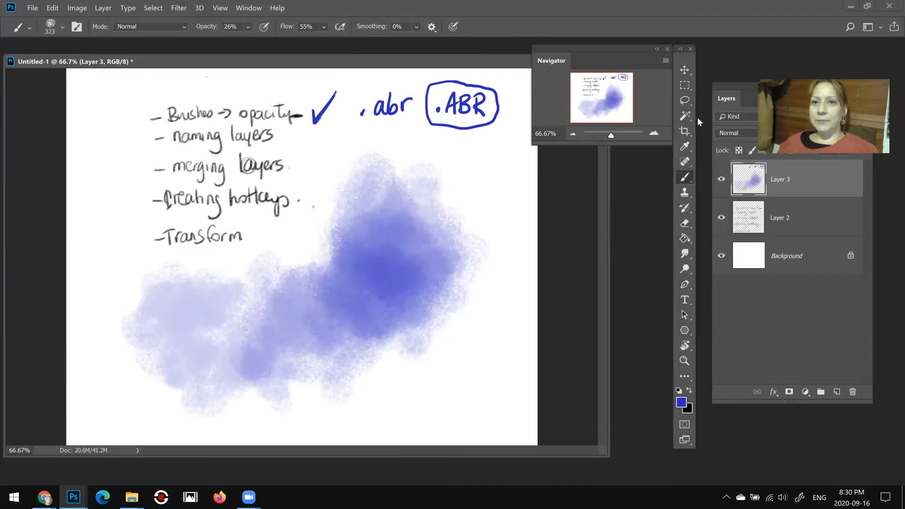
Step: Delete Layer 3 with its blue paint and handwriting, and move the Layers panel over the canvas next to the Navigator
left_click(685, 85)
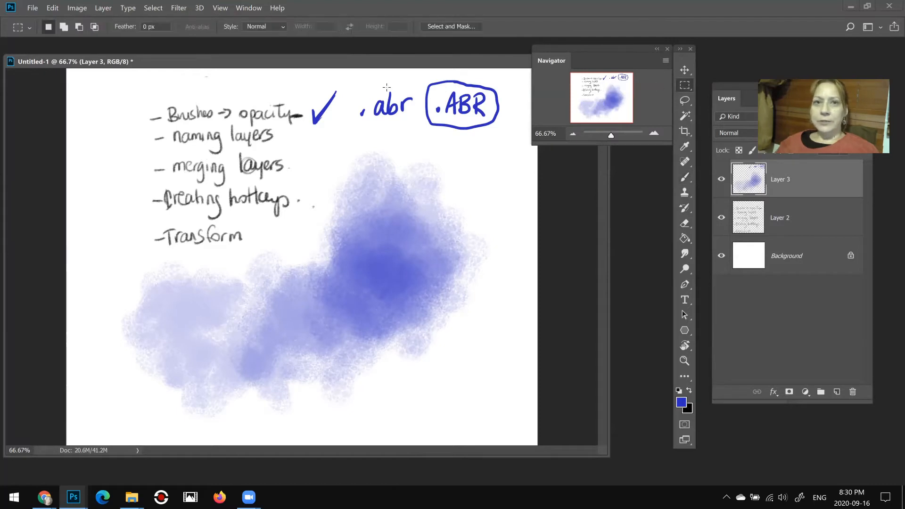
left_click_drag(754, 191, 852, 392)
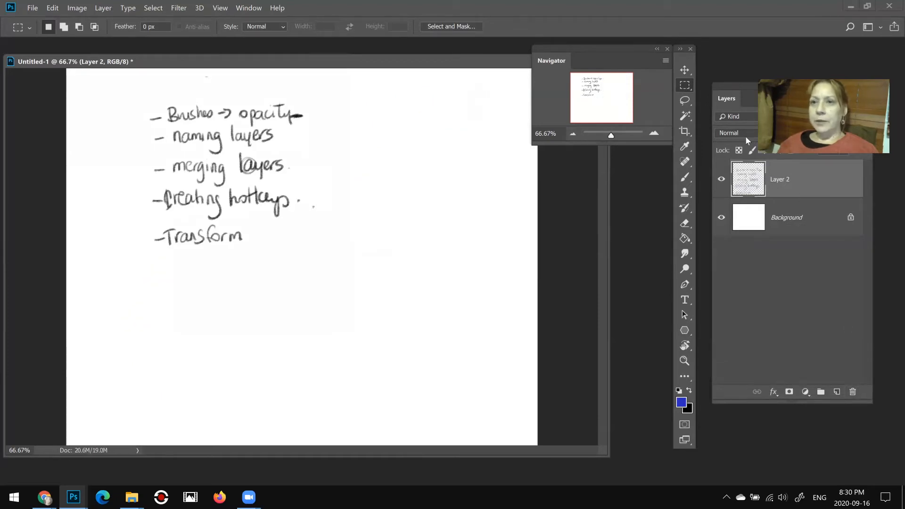
left_click_drag(728, 98, 368, 48)
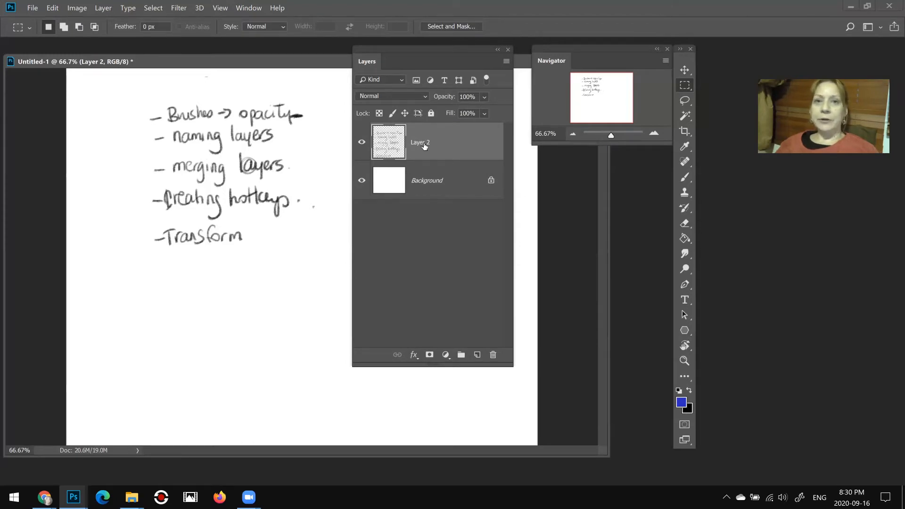
Step: Create four new empty layers above Layer 2
left_click(477, 355)
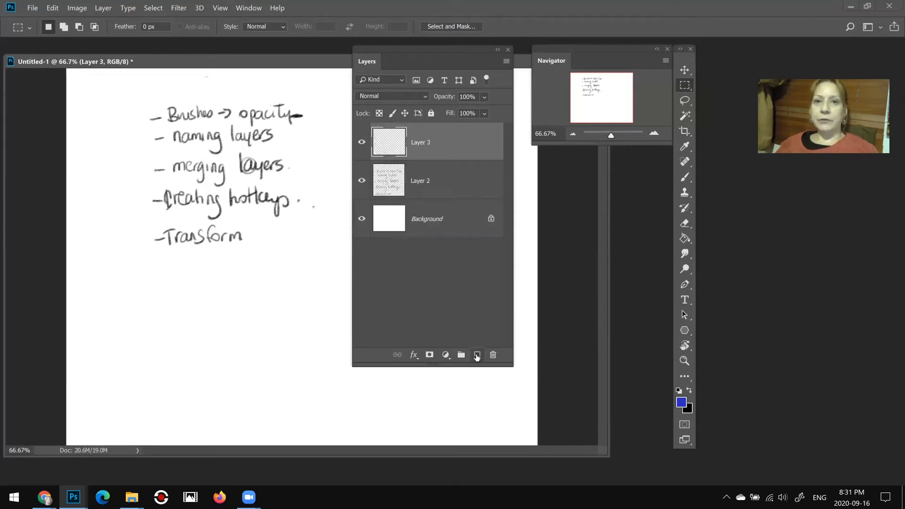
left_click(477, 355)
left_click(477, 355)
left_click(477, 355)
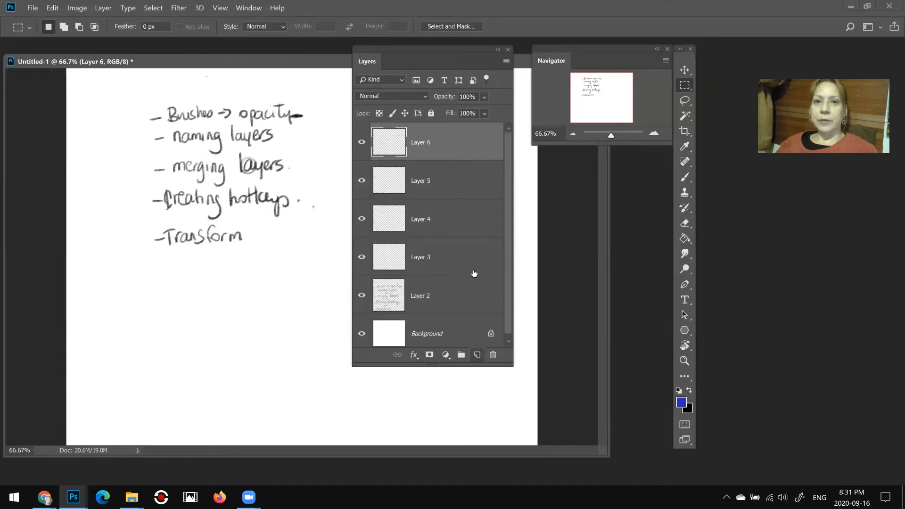
Step: Rename Layer 2, which holds the handwritten list, as Instructions
left_click(427, 302)
double_click(421, 298)
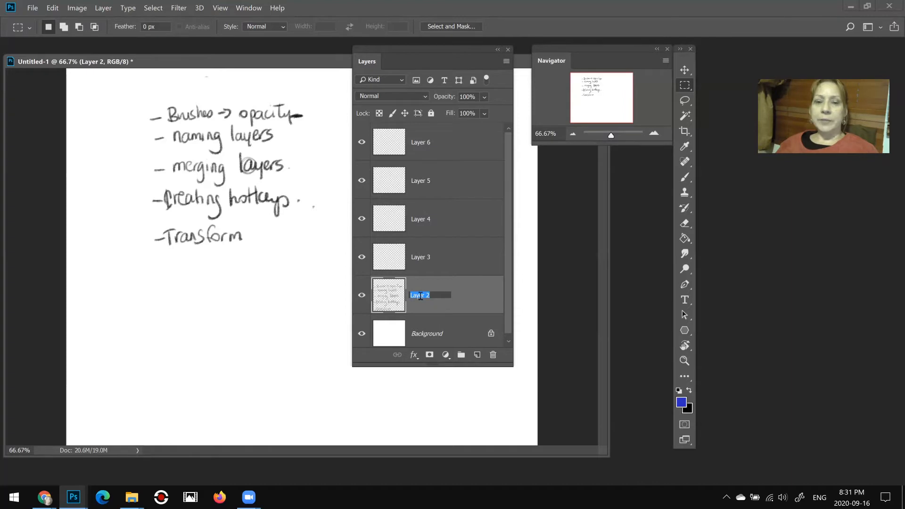
left_click(420, 297)
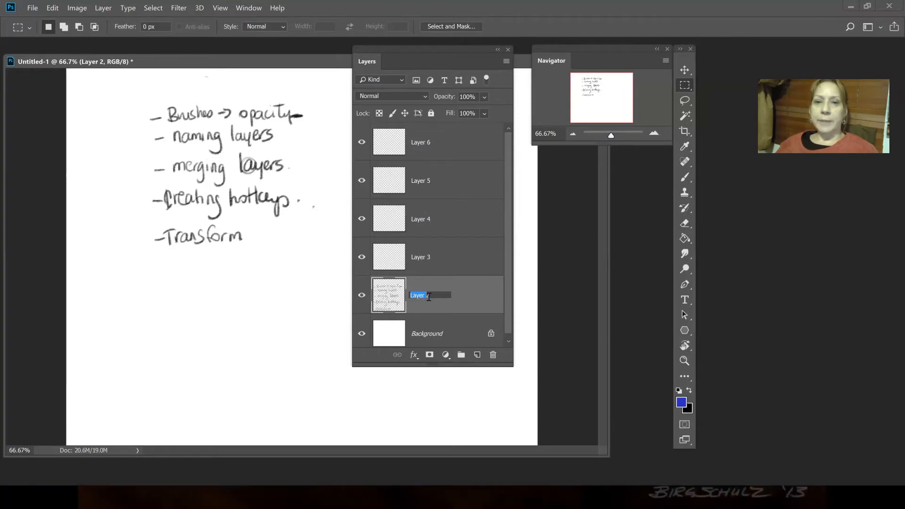
left_click_drag(432, 296, 398, 296)
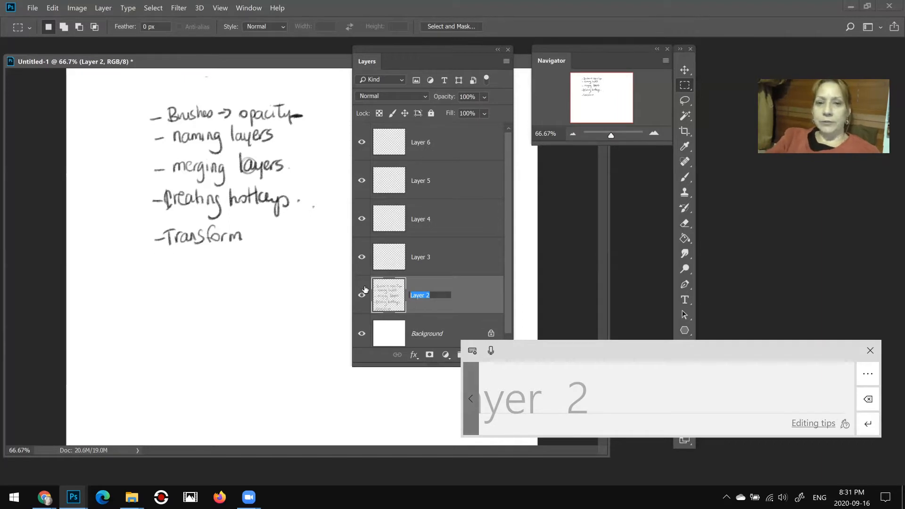
key("BackSpace")
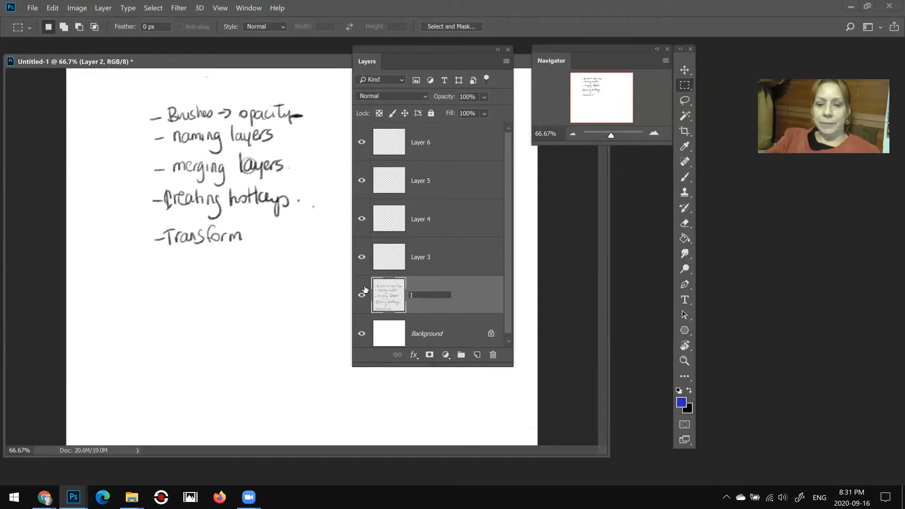
type("Instructions")
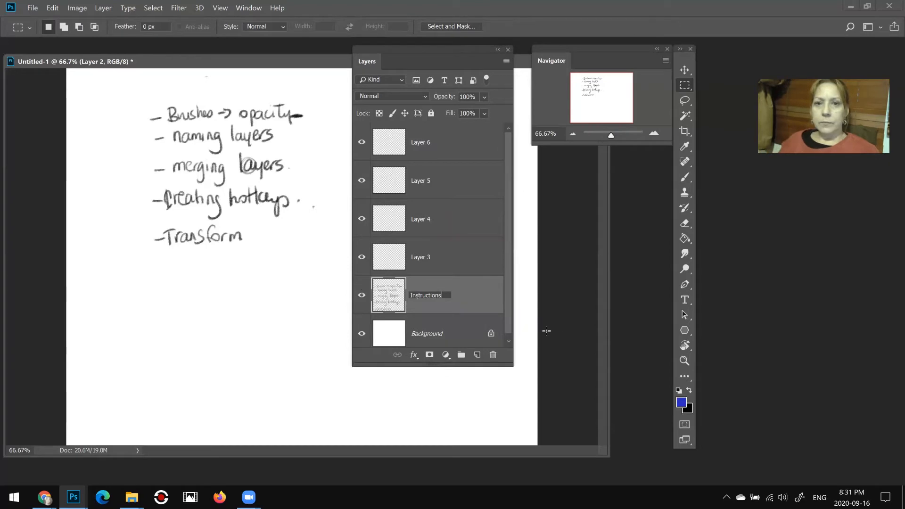
key("Return")
Step: Hide the Instructions layer, show it again, and select Layer 3 above it
left_click(361, 297)
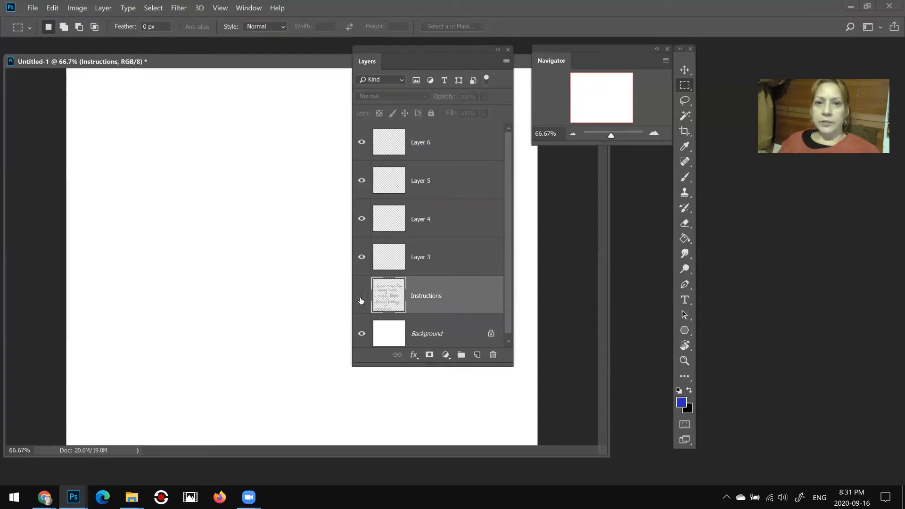
left_click(362, 296)
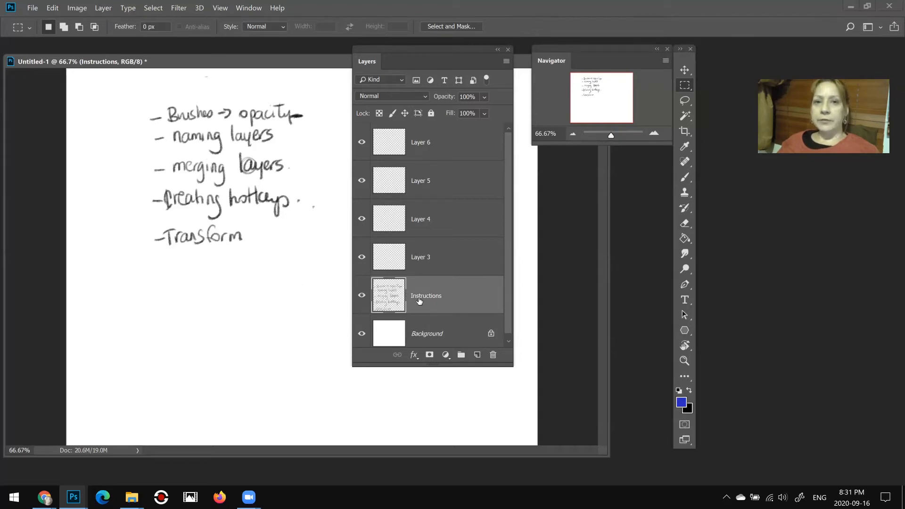
scroll(510, 291, "down", 1)
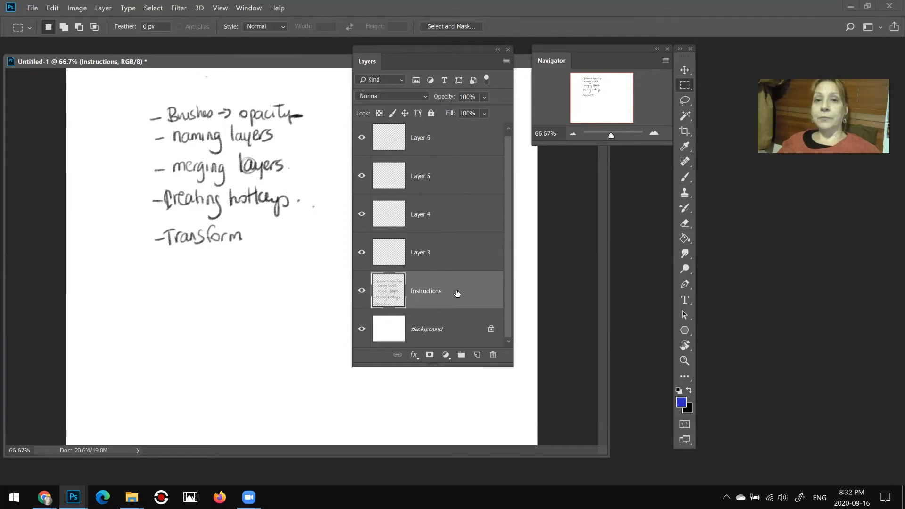
left_click(422, 257)
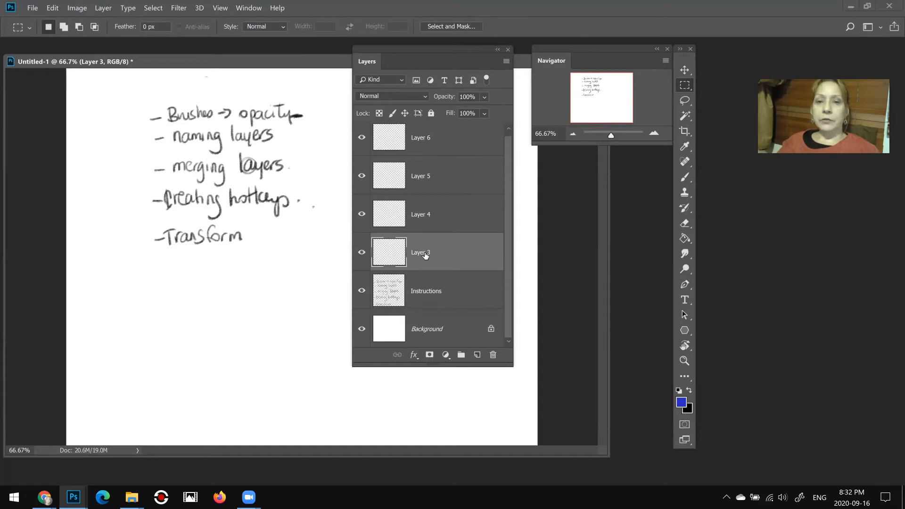
Step: Rename the empty Layer 3 directly above Instructions as scribble 1
double_click(432, 251)
type("scr")
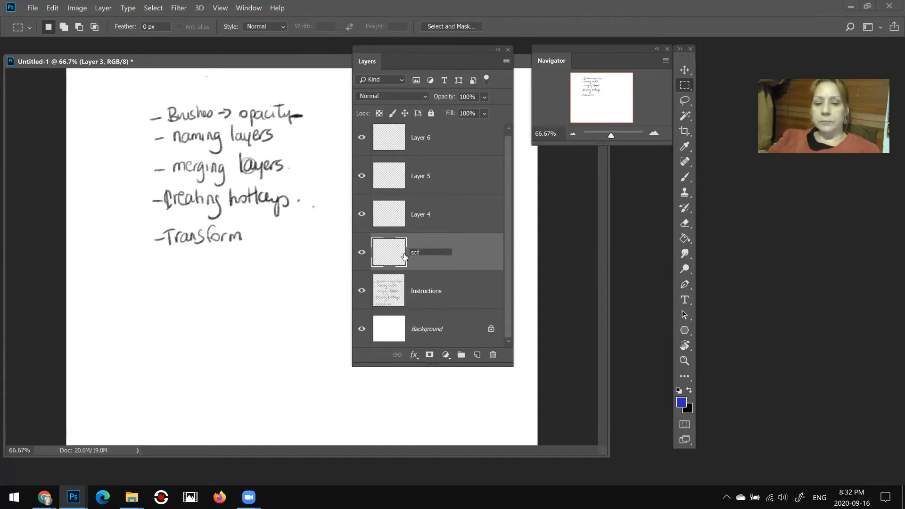
type("ibble 1")
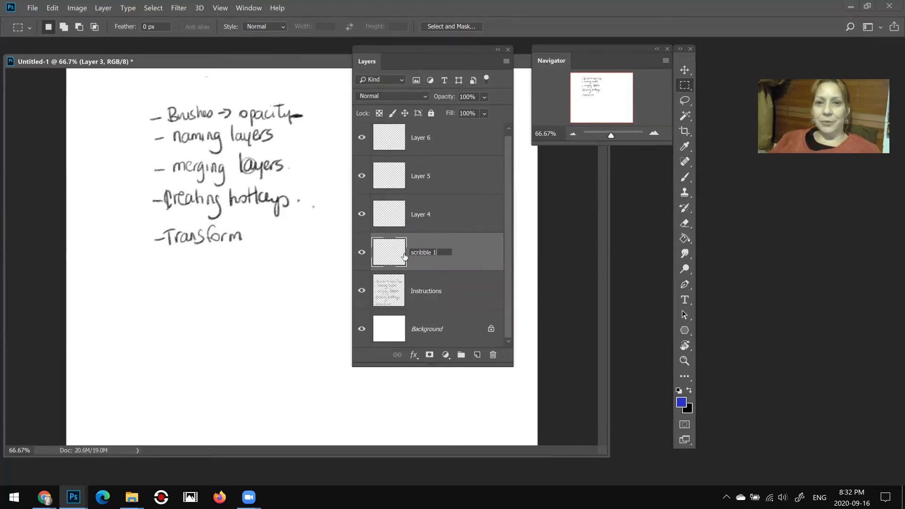
key("Return")
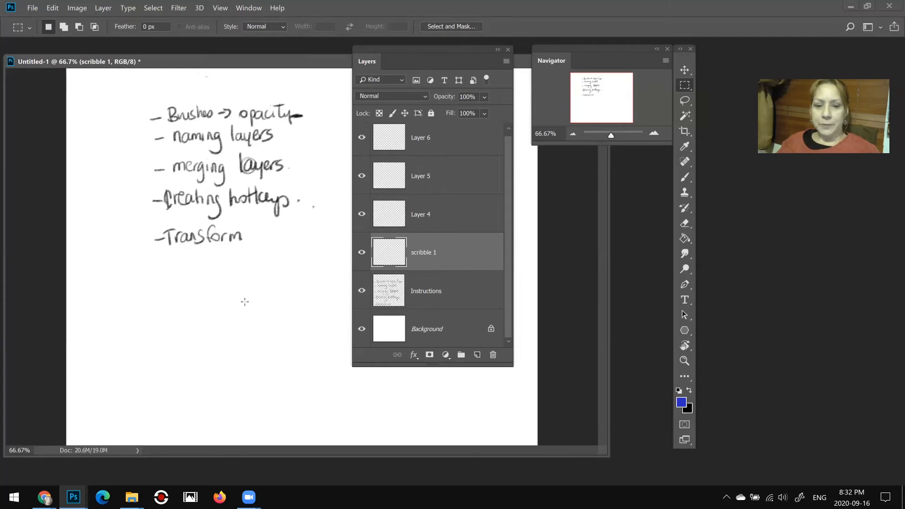
Step: Activate the Brush tool and choose the KYLE Ultimate Pencil Hard preset from the Dry Media Brushes at 8 px
key("b")
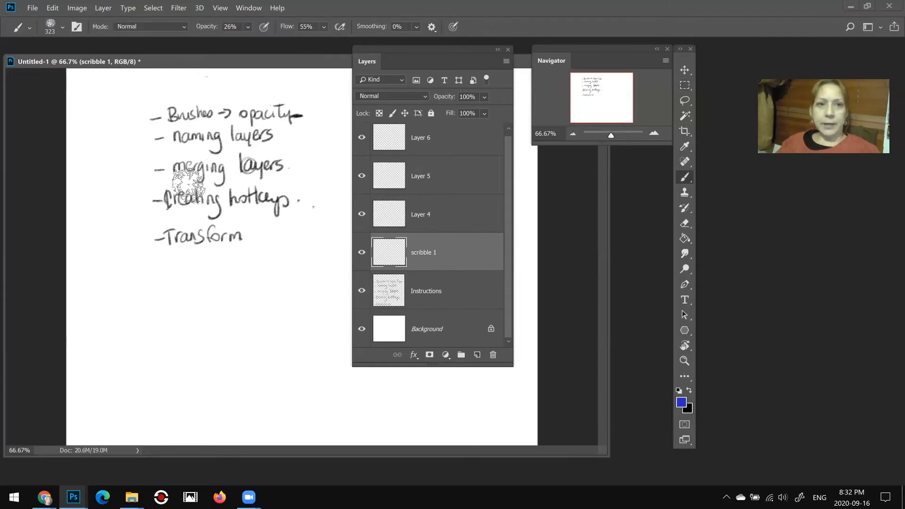
left_click(63, 27)
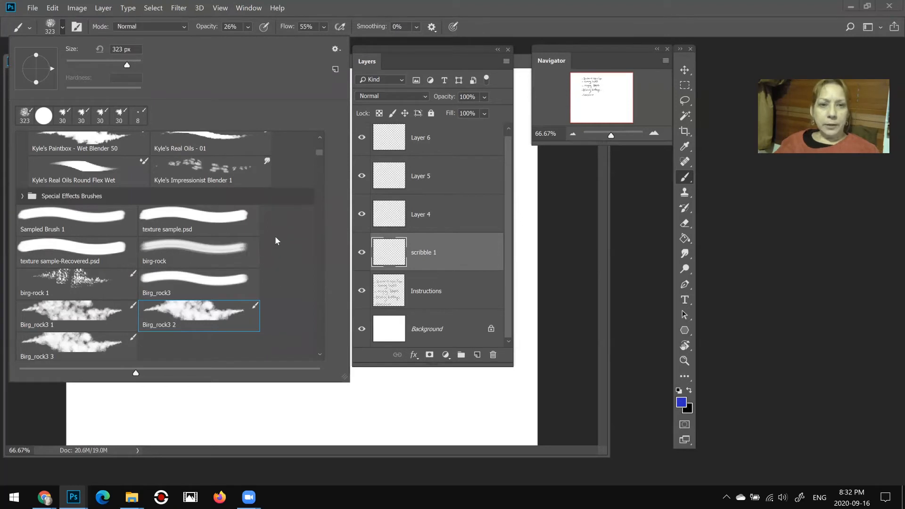
left_click(221, 152)
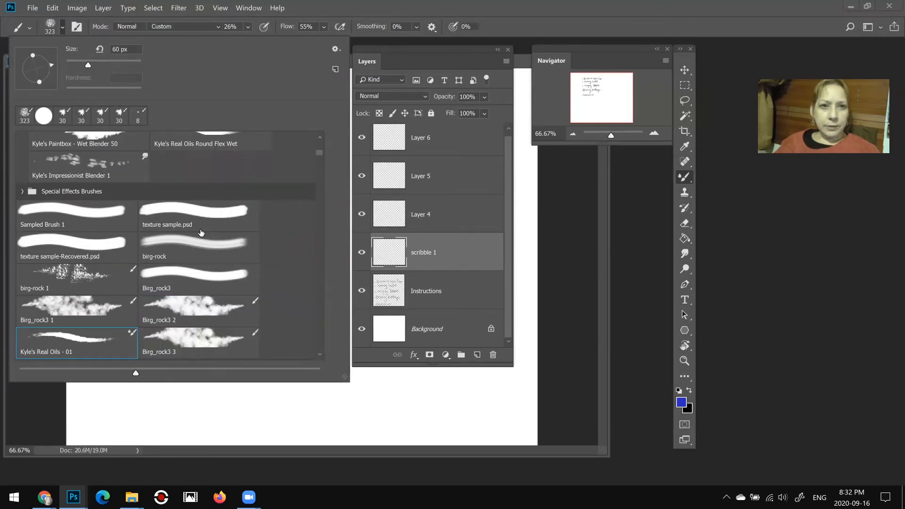
left_click(31, 194)
scroll(295, 141, "up", 5)
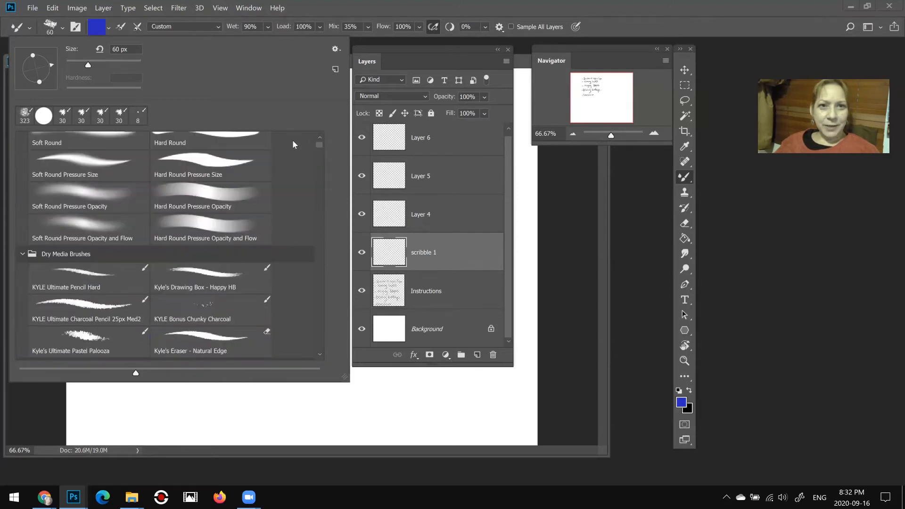
left_click(81, 277)
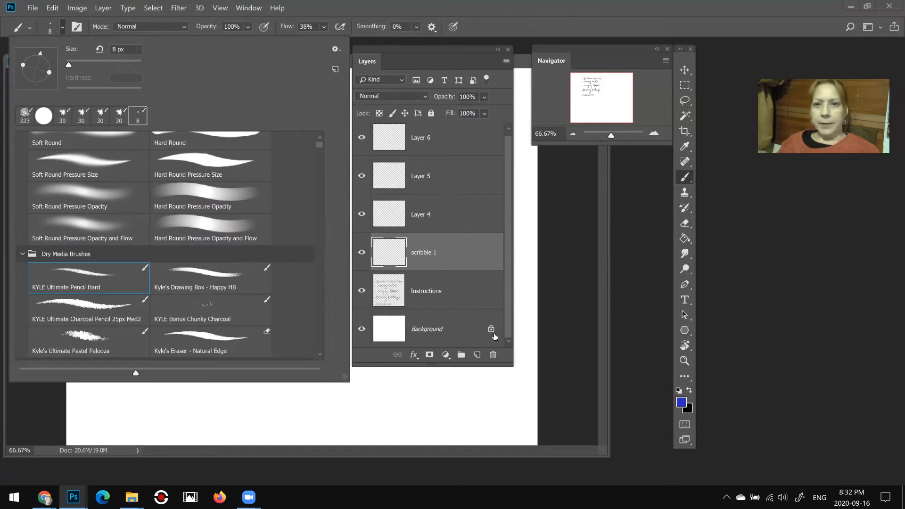
left_click(456, 392)
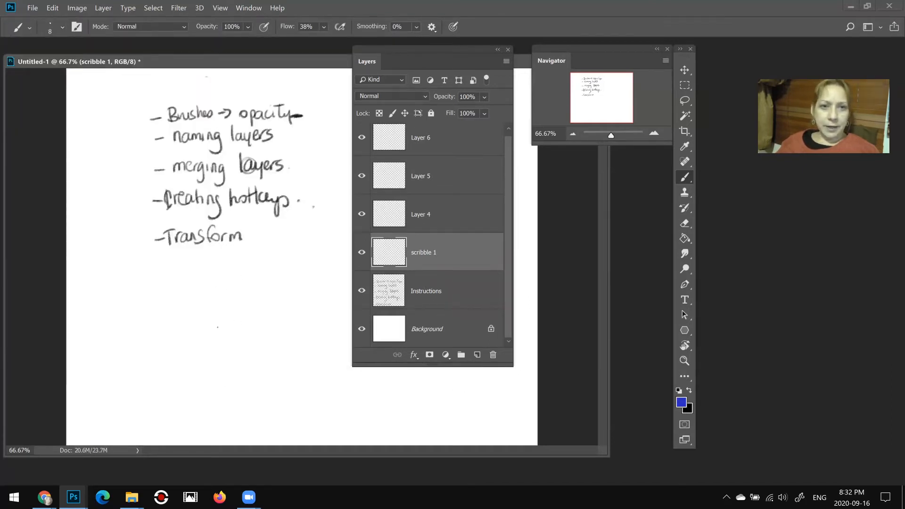
Step: Sketch two blue circles below the list on scribble 1, one thin at 8 px and one thicker with the brush enlarged to 40 px
mouse_move(225, 325)
left_mouse_down()
mouse_move(207, 358)
mouse_move(259, 260)
mouse_move(286, 258)
mouse_move(271, 316)
mouse_move(245, 302)
mouse_move(276, 273)
mouse_move(281, 282)
mouse_move(244, 294)
mouse_move(283, 293)
left_mouse_up()
key("bracketright")
key("bracketright")
key("bracketright")
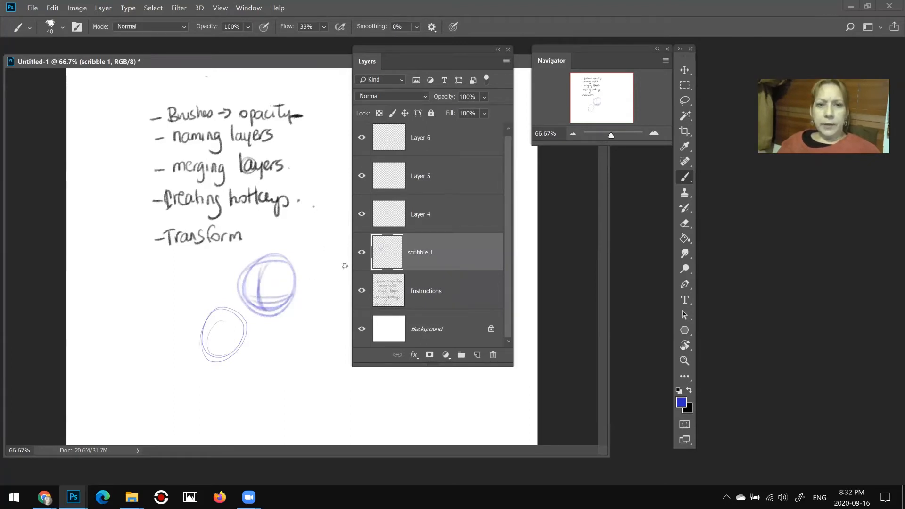
Step: Select Layer 4 and set the foreground color to a medium green, keeping blue as the background color
left_click(419, 217)
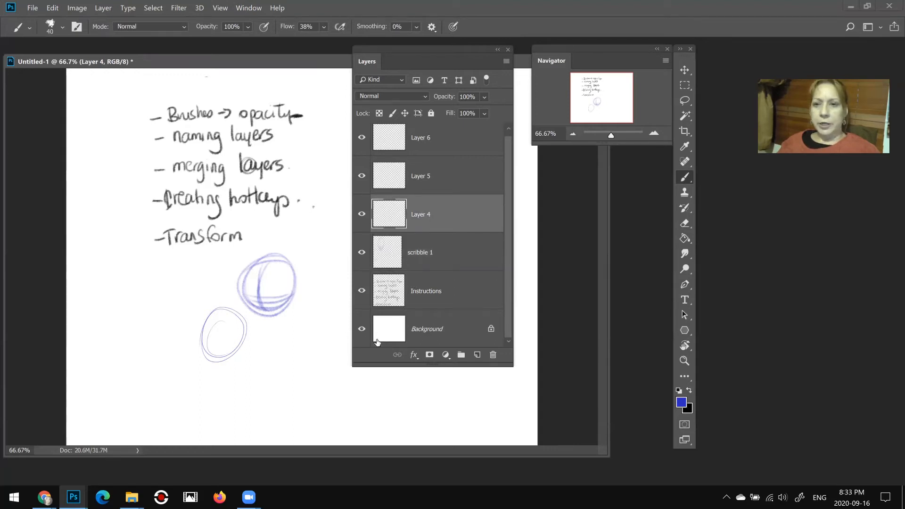
key("x")
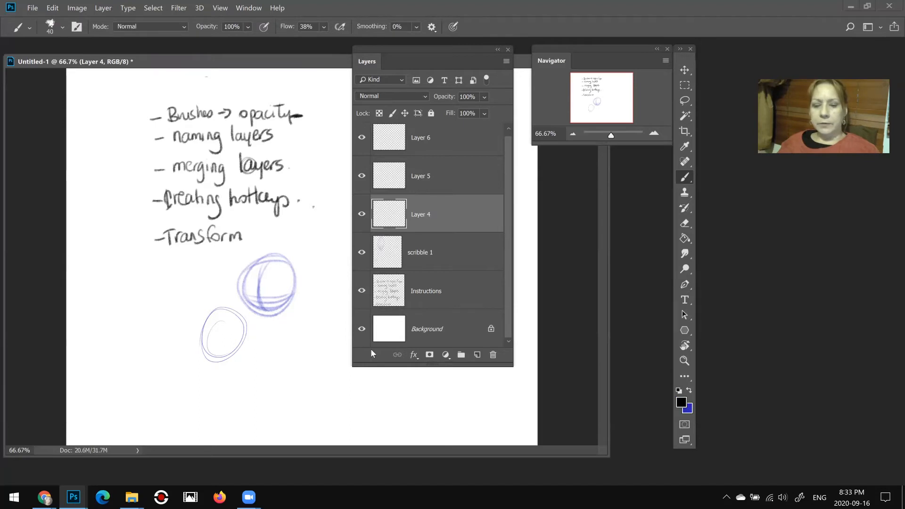
left_click(682, 403)
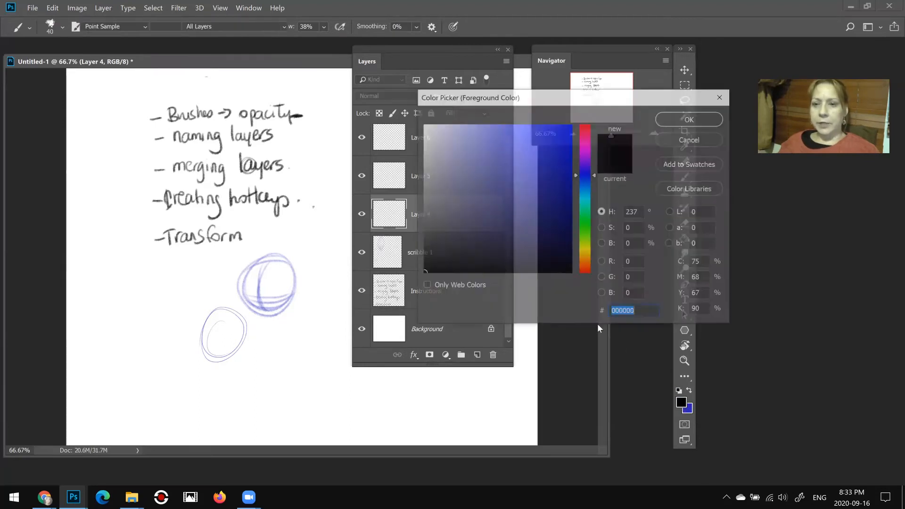
left_click(588, 220)
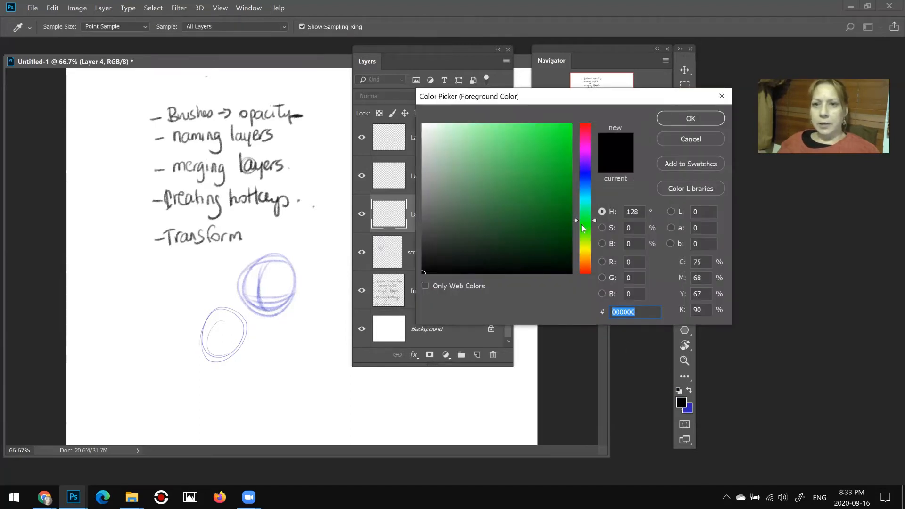
left_click(571, 125)
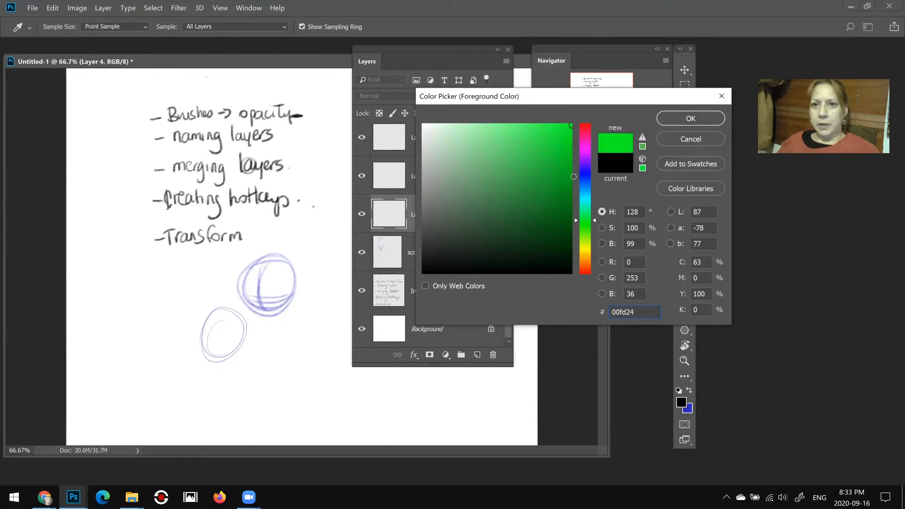
left_click(572, 171)
left_click(669, 122)
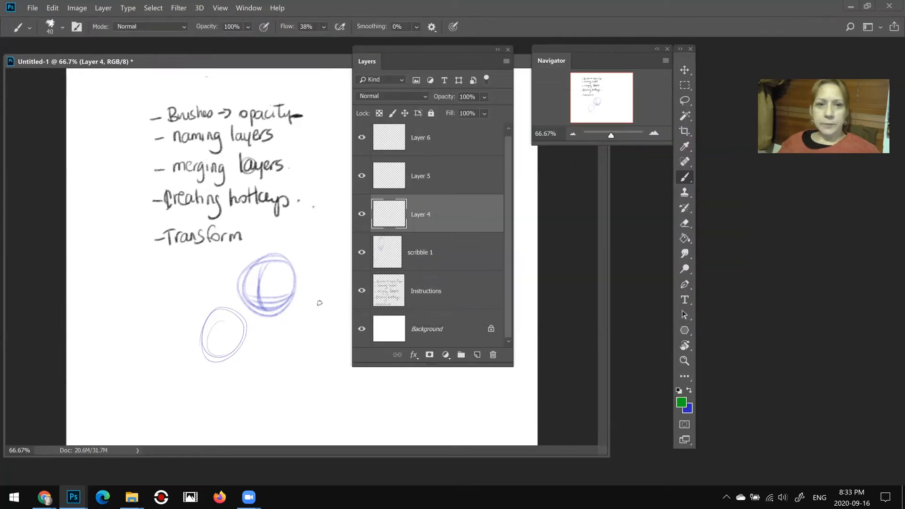
Step: Draw two green spheres with contour lines on Layer 4, one touching the thick blue circle and one below the word Transform
mouse_move(339, 271)
left_mouse_down()
mouse_move(330, 283)
mouse_move(342, 293)
mouse_move(316, 271)
mouse_move(335, 300)
mouse_move(313, 307)
left_mouse_up()
left_click_drag(298, 288, 334, 291)
mouse_move(161, 267)
left_mouse_down()
mouse_move(128, 294)
mouse_move(132, 283)
mouse_move(182, 297)
left_mouse_up()
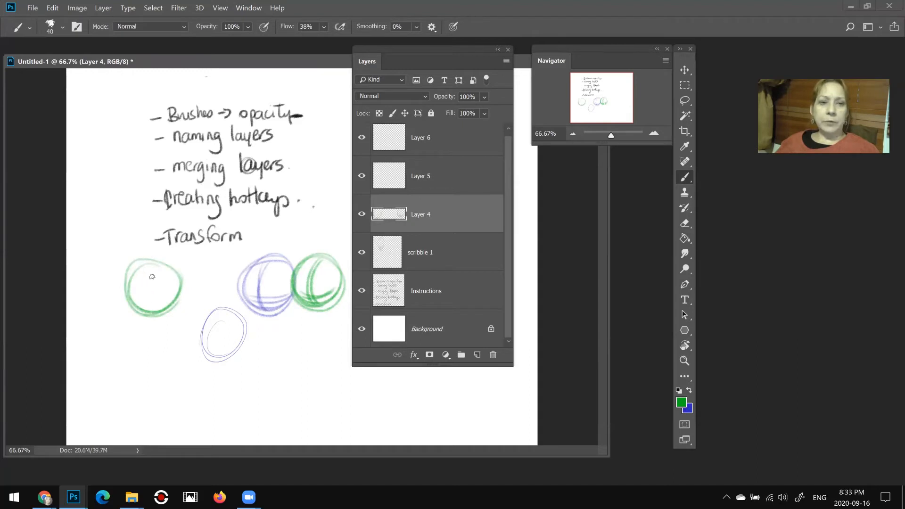
mouse_move(162, 259)
left_mouse_down()
mouse_move(137, 267)
mouse_move(152, 259)
mouse_move(173, 270)
mouse_move(161, 314)
mouse_move(128, 300)
left_mouse_up()
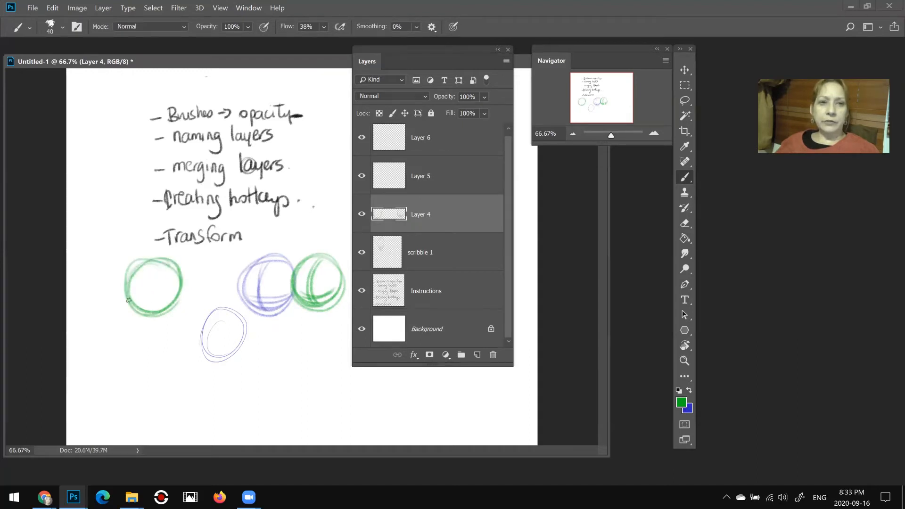
left_click_drag(156, 266, 152, 305)
mouse_move(154, 268)
left_mouse_down()
mouse_move(153, 310)
mouse_move(176, 296)
left_mouse_up()
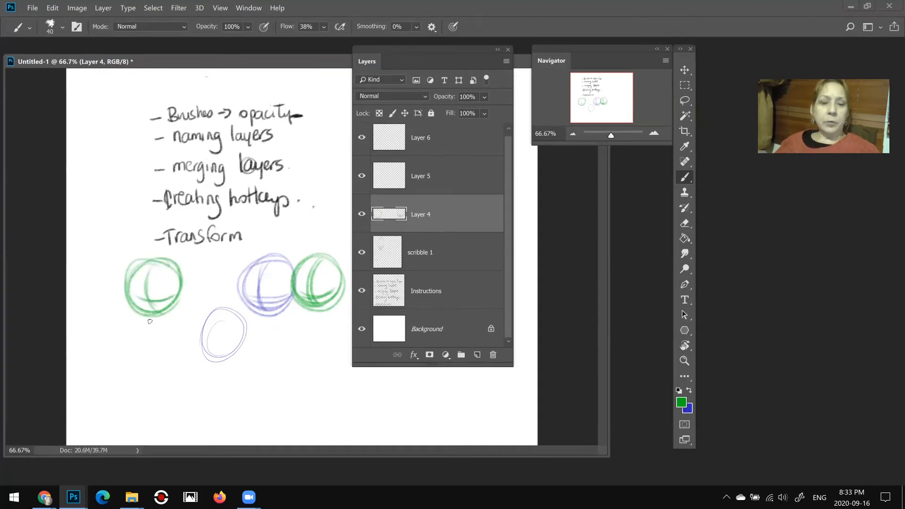
Step: Draw two larger green circles near the canvas's lower edge, adding crossing contour lines to the one under the thin blue circle
mouse_move(111, 376)
left_mouse_down()
mouse_move(172, 386)
mouse_move(145, 405)
mouse_move(149, 342)
mouse_move(180, 379)
mouse_move(118, 373)
mouse_move(180, 377)
mouse_move(126, 377)
mouse_move(165, 360)
mouse_move(157, 350)
mouse_move(171, 361)
mouse_move(160, 397)
left_mouse_up()
mouse_move(124, 364)
left_mouse_down()
mouse_move(174, 361)
mouse_move(163, 400)
mouse_move(108, 371)
mouse_move(146, 347)
left_mouse_up()
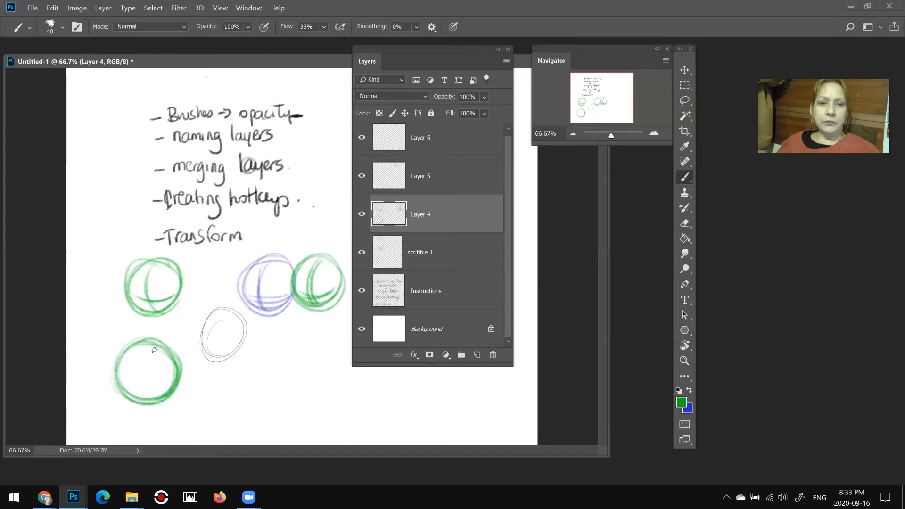
mouse_move(257, 379)
left_mouse_down()
mouse_move(240, 412)
mouse_move(242, 354)
mouse_move(260, 415)
mouse_move(222, 401)
mouse_move(283, 362)
mouse_move(291, 402)
mouse_move(234, 375)
mouse_move(289, 405)
mouse_move(243, 409)
mouse_move(267, 350)
left_mouse_up()
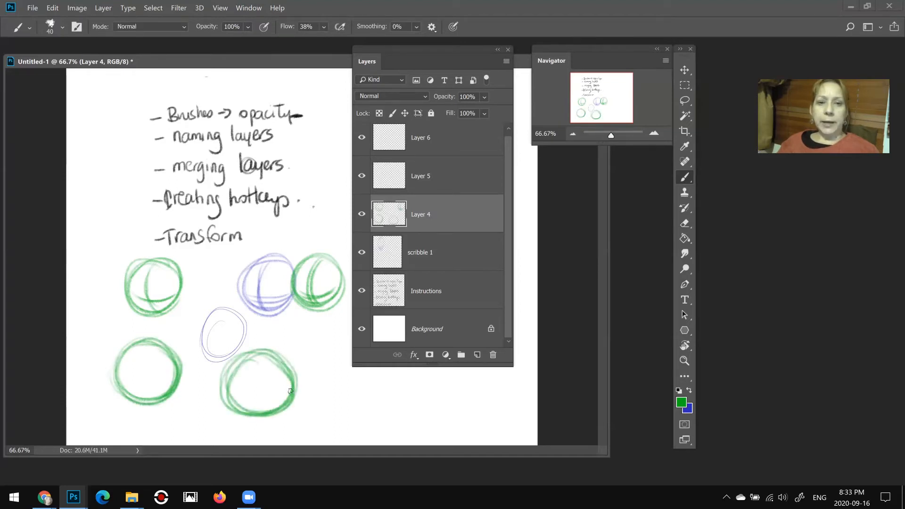
mouse_move(291, 391)
left_mouse_down()
mouse_move(259, 368)
mouse_move(265, 362)
mouse_move(257, 398)
left_mouse_up()
mouse_move(255, 364)
left_mouse_down()
mouse_move(257, 413)
mouse_move(290, 396)
left_mouse_up()
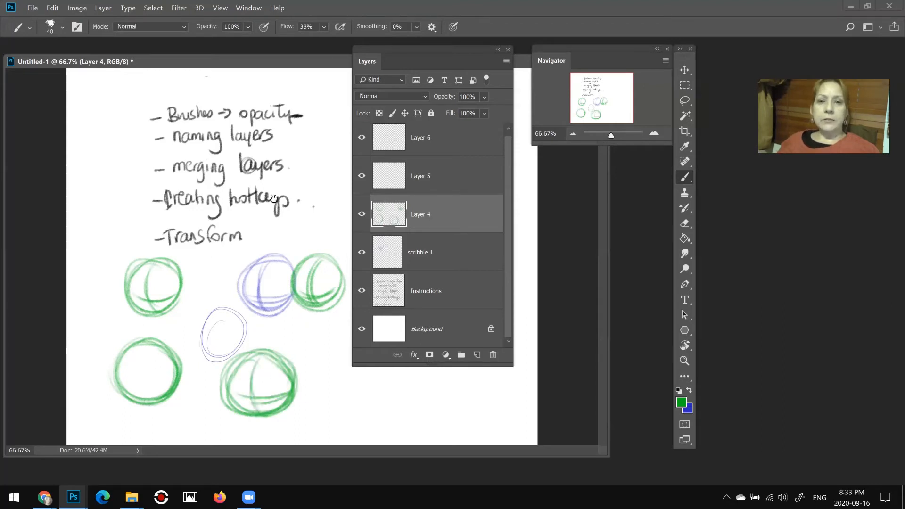
Step: Draw three near-horizontal green lines over the start of the list and two rows of parallel arcs over its line ends
left_click_drag(115, 92, 212, 89)
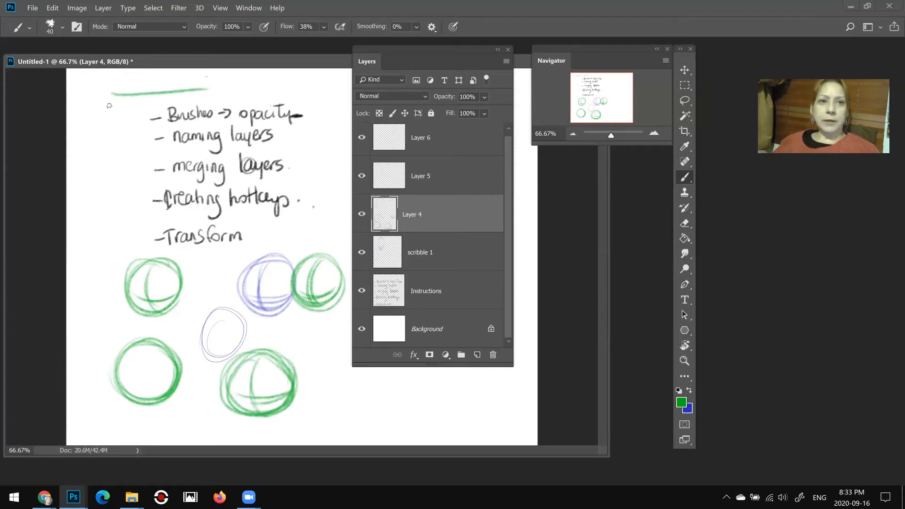
left_click_drag(113, 107, 214, 100)
left_click_drag(114, 123, 203, 116)
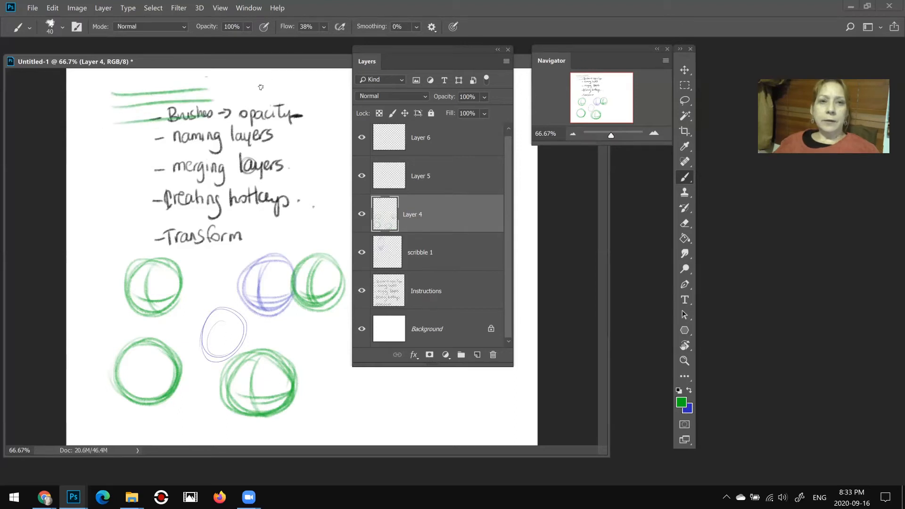
mouse_move(274, 81)
left_mouse_down()
mouse_move(251, 88)
mouse_move(257, 147)
left_mouse_up()
mouse_move(294, 82)
left_mouse_down()
mouse_move(297, 142)
mouse_move(318, 146)
mouse_move(309, 198)
left_mouse_up()
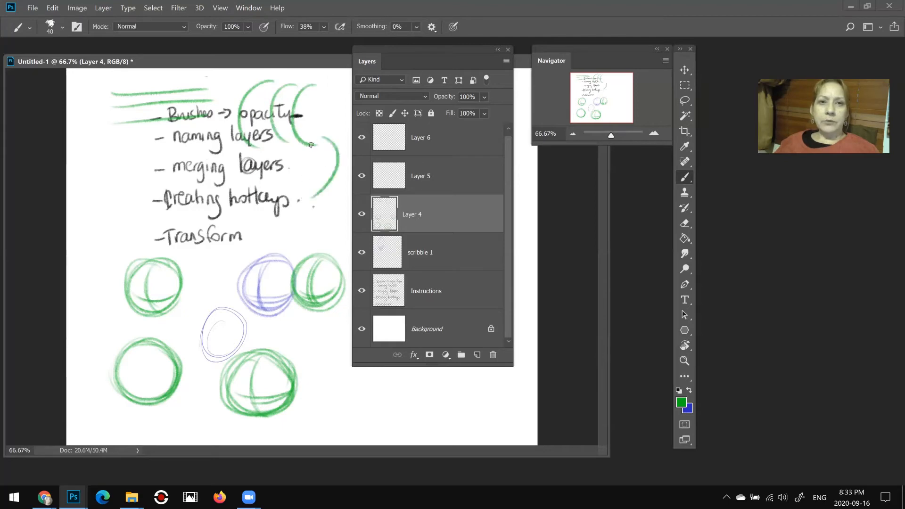
left_click_drag(311, 144, 304, 191)
left_click_drag(288, 158, 283, 206)
Step: Draw long green S-curves down the canvas beside the list and a thick curved stroke between the circles
mouse_move(134, 146)
left_mouse_down()
mouse_move(94, 242)
mouse_move(120, 231)
left_mouse_up()
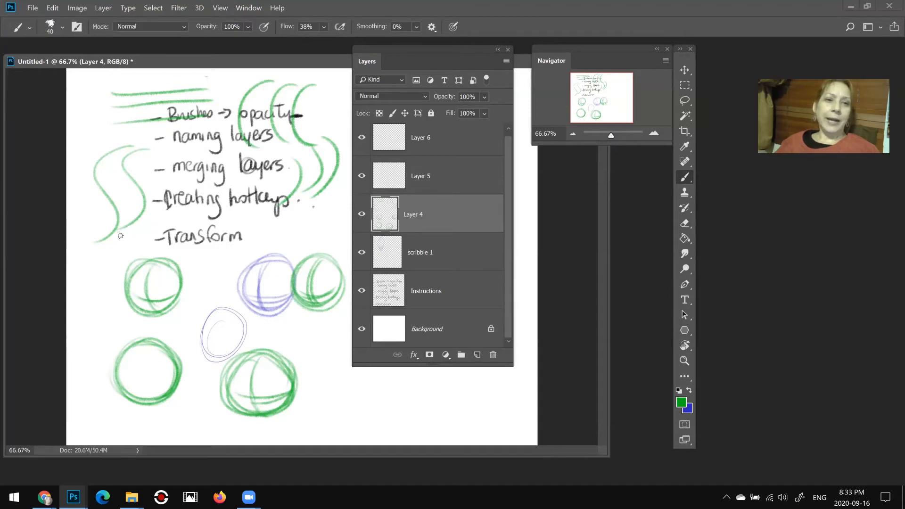
left_click_drag(152, 223, 88, 338)
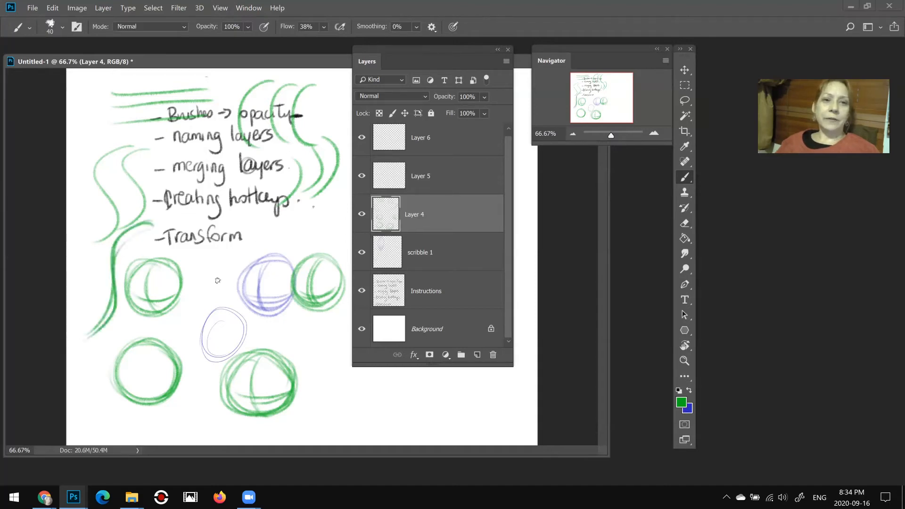
mouse_move(202, 250)
left_mouse_down()
mouse_move(218, 338)
mouse_move(198, 370)
left_mouse_up()
left_click_drag(203, 257, 197, 371)
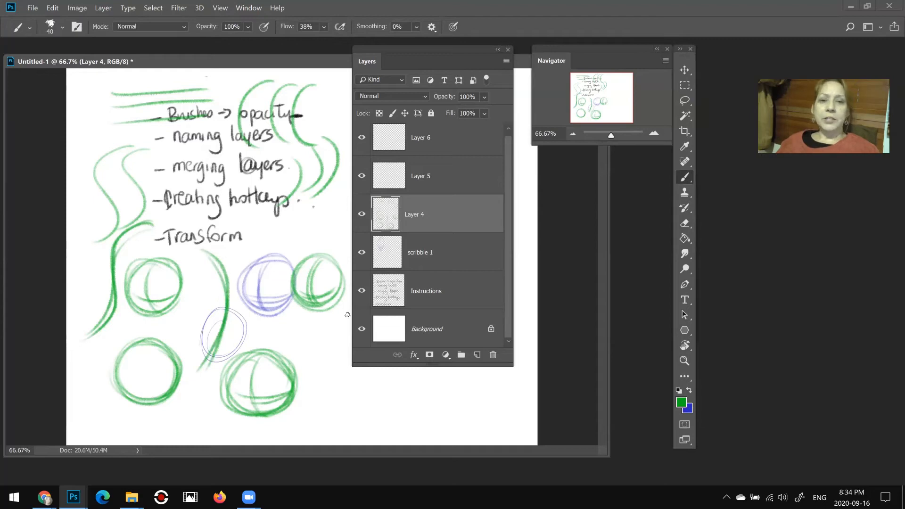
Step: Hide Layer 4 with the green drawings and rename it as circles
left_click(366, 214)
double_click(415, 214)
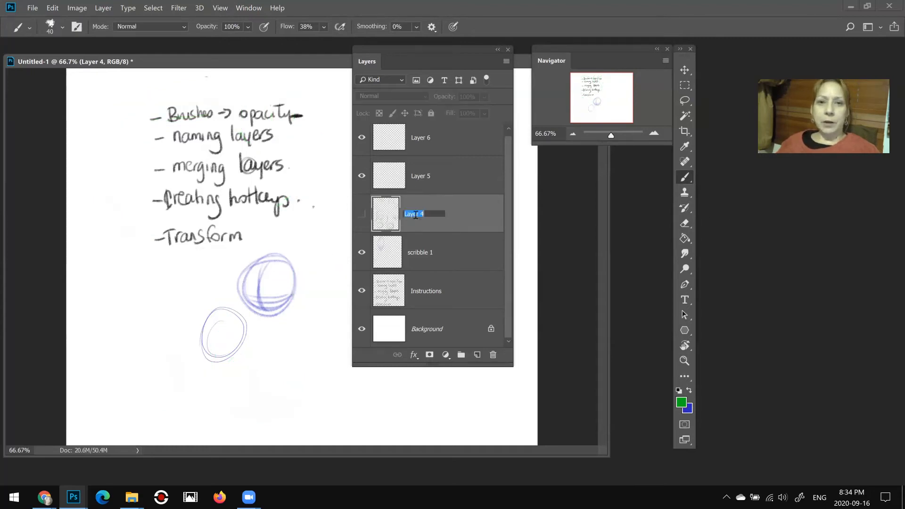
type("circles")
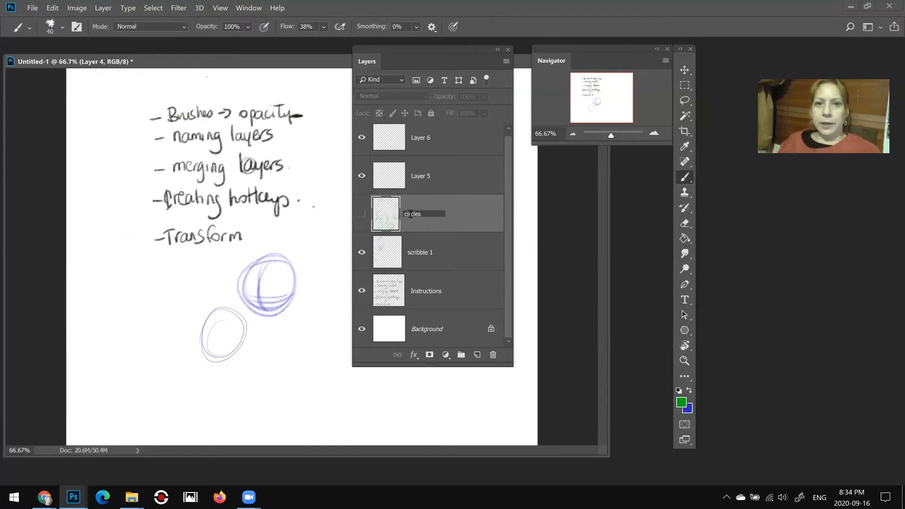
key("Return")
Step: Make Layer 5 active with blue as the foreground color, and show only the circles drawings by hiding Instructions and scribble 1
left_click(403, 177)
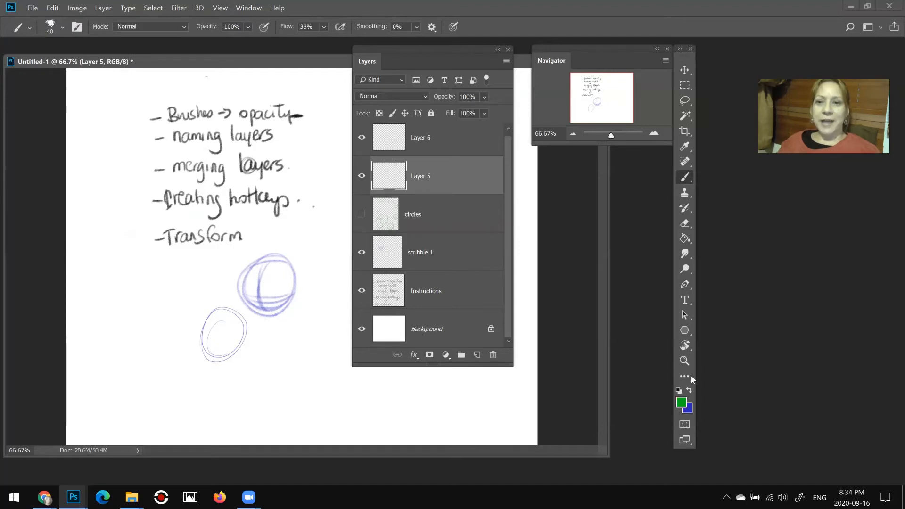
left_click(691, 391)
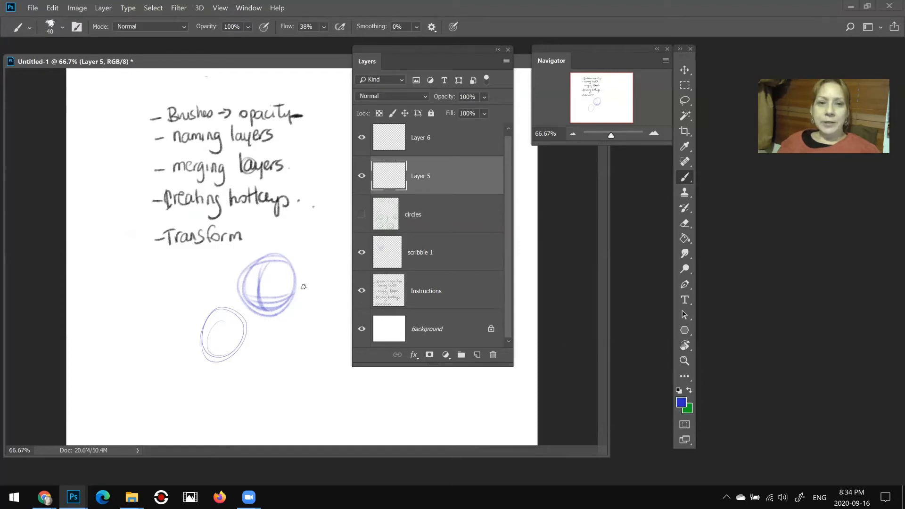
left_click(362, 293)
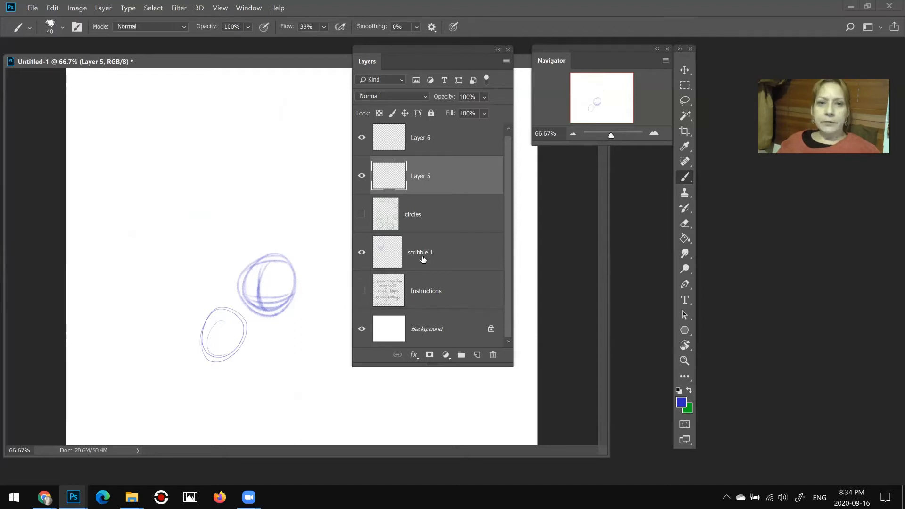
left_click(362, 254)
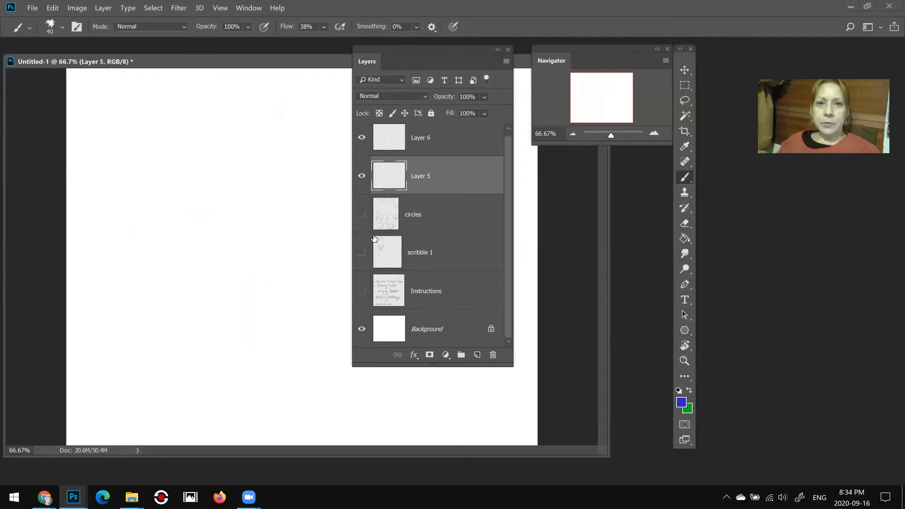
left_click(362, 215)
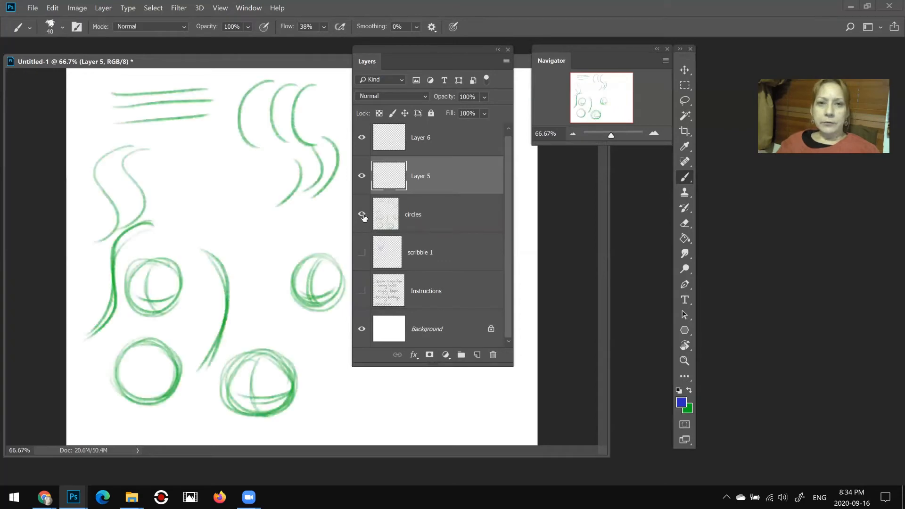
Step: Hide the circles layer and draw a curved blue body line topped by a round head on Layer 5
left_click(361, 215)
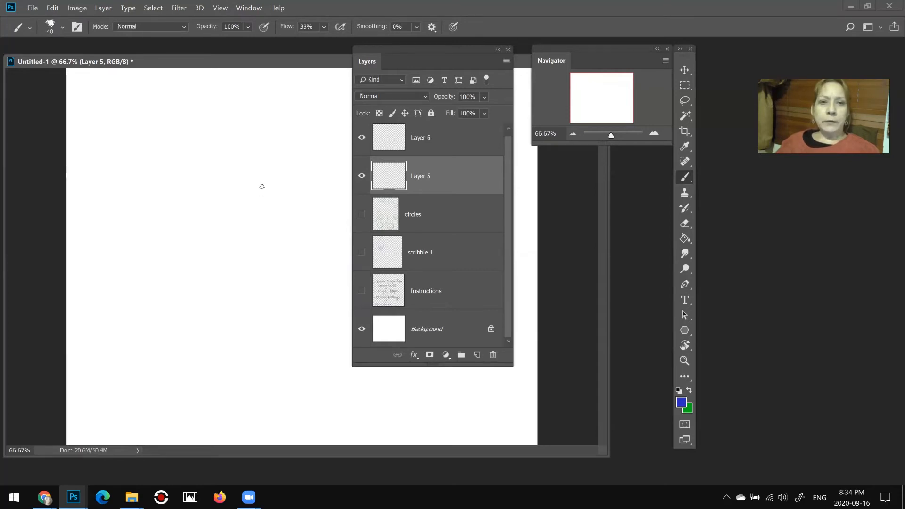
left_click_drag(206, 296, 269, 145)
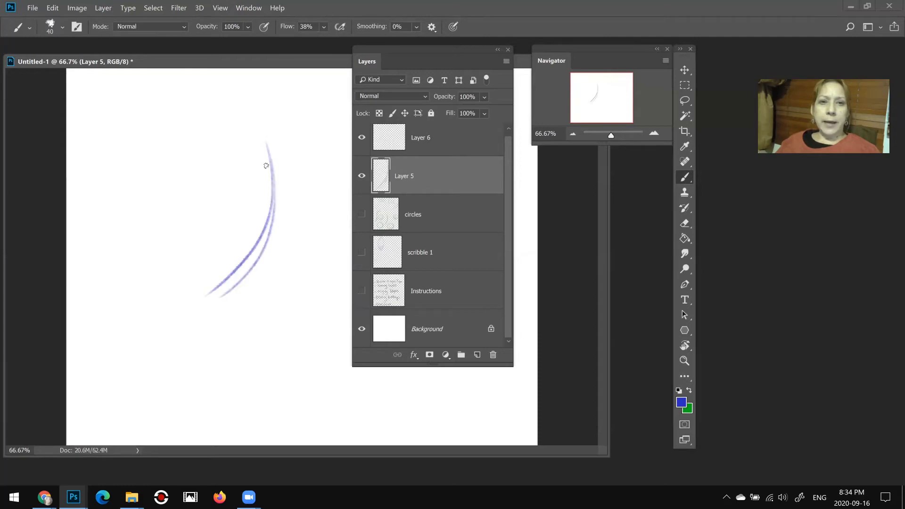
mouse_move(221, 285)
left_mouse_down()
mouse_move(272, 202)
mouse_move(264, 147)
left_mouse_up()
mouse_move(246, 275)
left_mouse_down()
mouse_move(276, 143)
mouse_move(264, 174)
left_mouse_up()
mouse_move(270, 141)
left_mouse_down()
mouse_move(243, 113)
mouse_move(268, 152)
mouse_move(234, 266)
left_mouse_up()
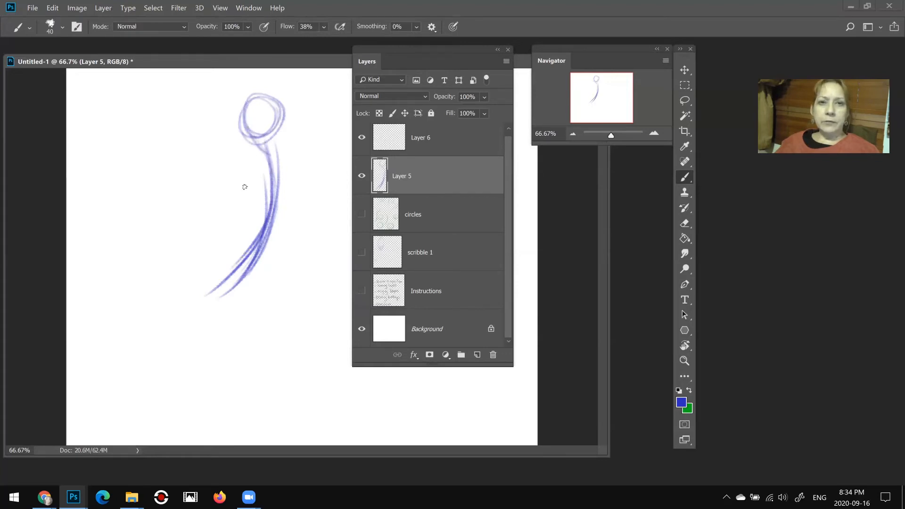
Step: Strengthen the figure's body line and draw two curved arms reaching out from the shoulders
left_click_drag(272, 188, 243, 276)
mouse_move(206, 159)
left_mouse_down()
mouse_move(261, 170)
mouse_move(297, 200)
left_mouse_up()
left_click_drag(254, 176, 307, 193)
mouse_move(338, 152)
left_mouse_down()
mouse_move(290, 193)
mouse_move(191, 184)
left_mouse_up()
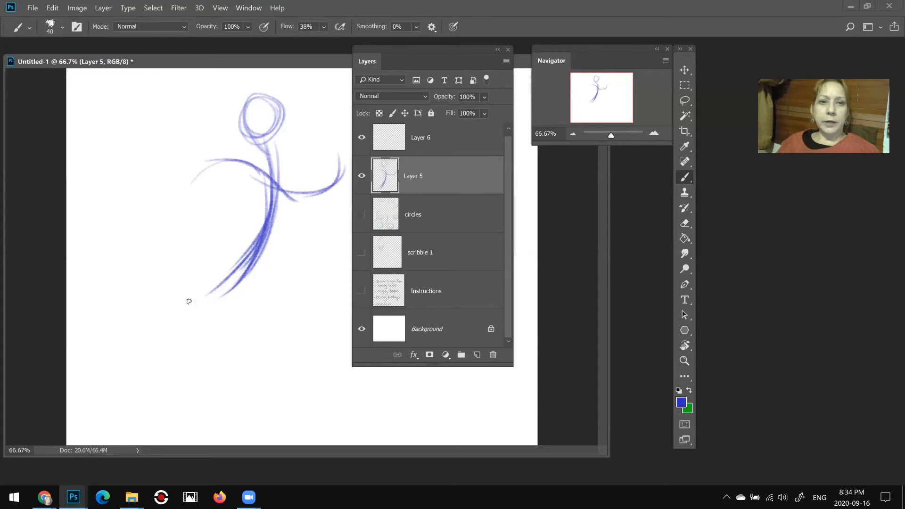
Step: Draw the figure's bent front leg and its long back leg stretching out behind
left_click_drag(159, 301, 264, 335)
left_click_drag(243, 288, 273, 349)
left_click_drag(271, 314, 124, 372)
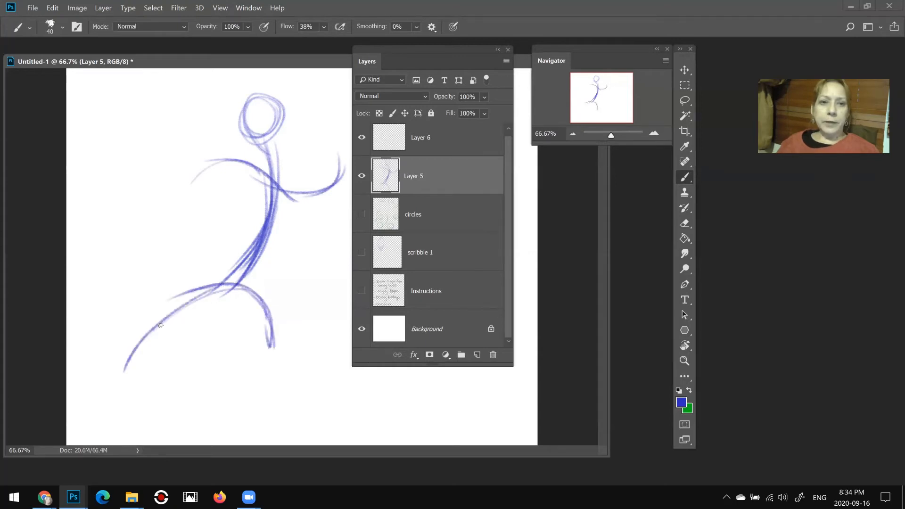
mouse_move(179, 307)
left_mouse_down()
mouse_move(136, 357)
mouse_move(279, 163)
left_mouse_up()
left_click_drag(133, 377, 203, 309)
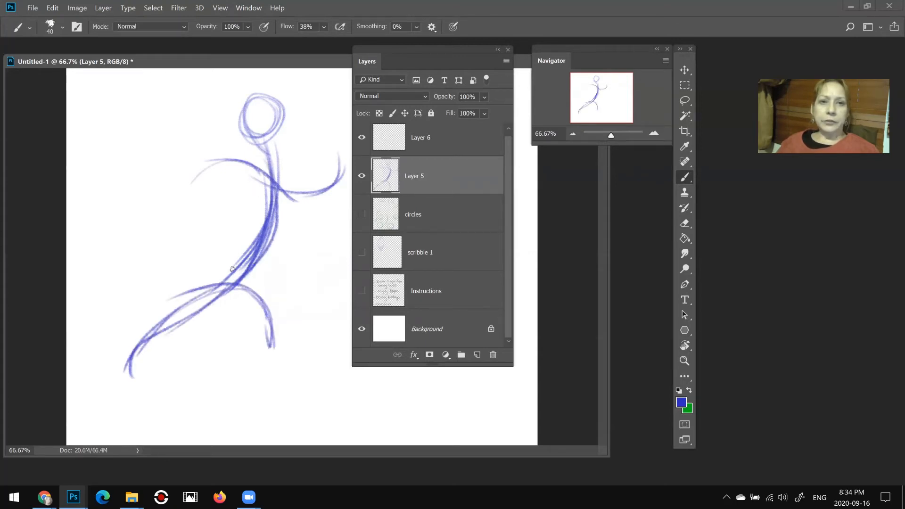
Step: Darken the sweep from the back leg through the torso to the neck with repeated curved strokes
left_click_drag(158, 334, 275, 193)
left_click_drag(165, 301, 253, 157)
left_click_drag(275, 214, 272, 149)
left_click_drag(220, 291, 256, 248)
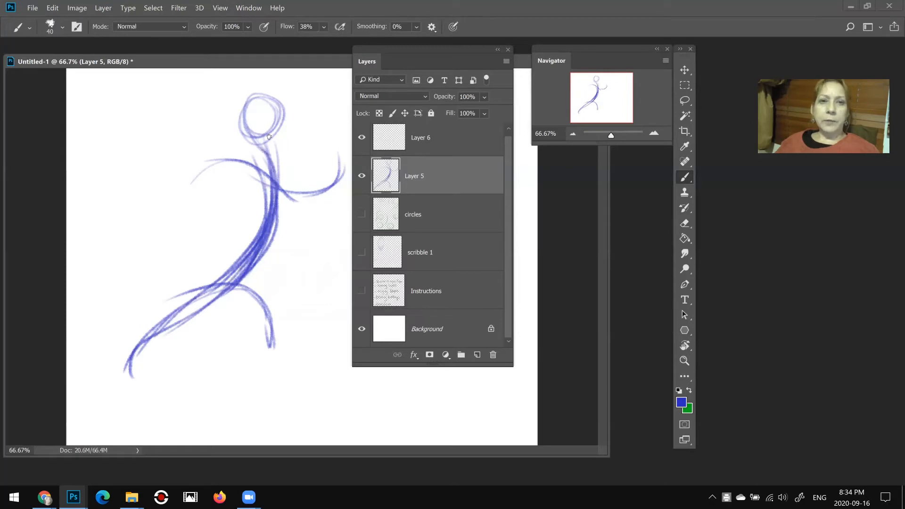
left_click_drag(266, 139, 279, 200)
left_click_drag(267, 155, 271, 186)
Step: Thicken the figure's arms and legs with second contour strokes
mouse_move(188, 186)
left_mouse_down()
mouse_move(239, 150)
mouse_move(347, 170)
mouse_move(352, 156)
left_mouse_up()
mouse_move(133, 362)
left_mouse_down()
mouse_move(228, 278)
mouse_move(288, 278)
left_mouse_up()
left_click_drag(234, 276, 281, 338)
mouse_move(289, 289)
left_mouse_down()
mouse_move(270, 348)
mouse_move(191, 323)
mouse_move(270, 277)
left_mouse_up()
left_click_drag(253, 154, 215, 290)
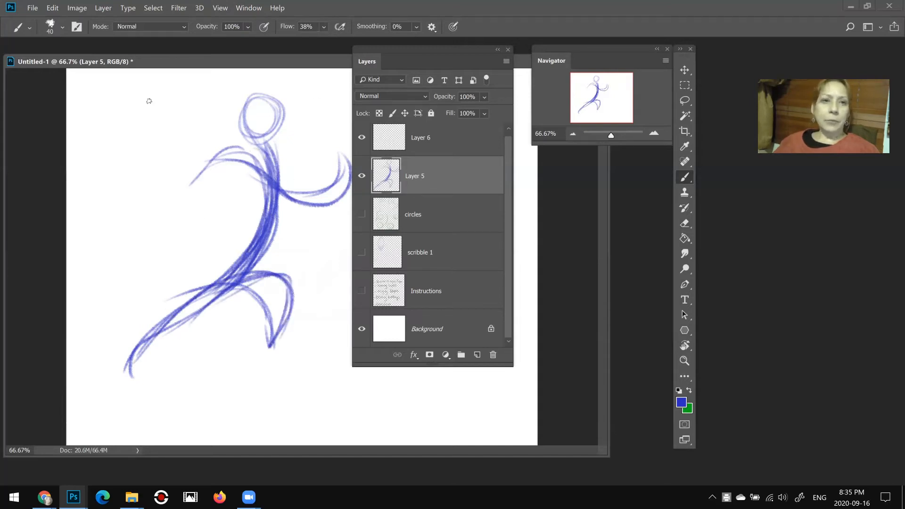
Step: Draw long parallel arcs behind the figure and two touching circles with curved inner guidelines under its rear arm
left_click_drag(148, 99, 141, 289)
mouse_move(138, 118)
left_mouse_down()
mouse_move(142, 288)
mouse_move(183, 285)
left_mouse_up()
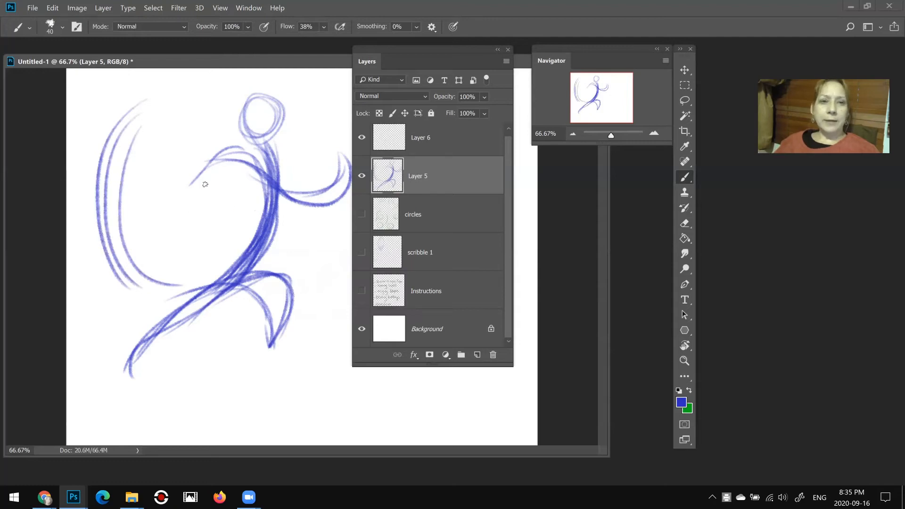
mouse_move(205, 185)
left_mouse_down()
mouse_move(186, 209)
mouse_move(222, 189)
mouse_move(210, 221)
left_mouse_up()
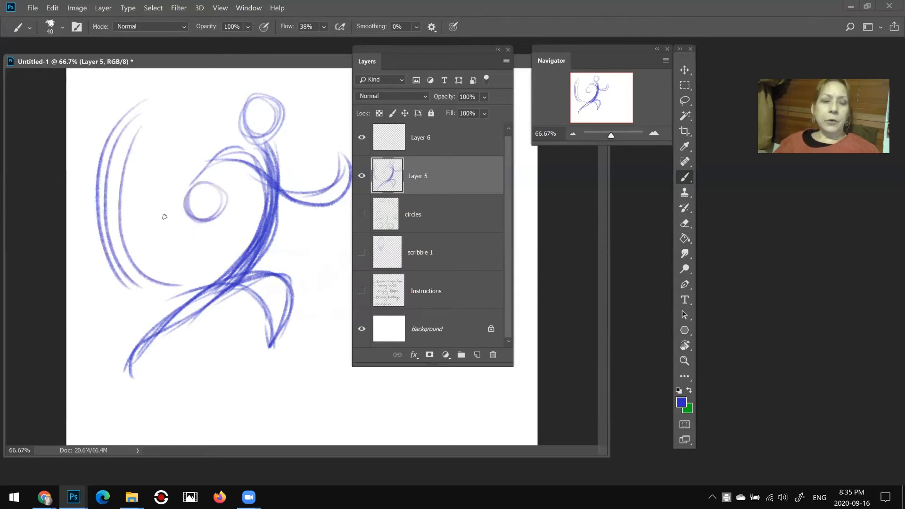
mouse_move(153, 220)
left_mouse_down()
mouse_move(161, 193)
mouse_move(156, 221)
mouse_move(184, 212)
mouse_move(168, 203)
mouse_move(162, 229)
mouse_move(165, 198)
mouse_move(199, 216)
mouse_move(199, 189)
left_mouse_up()
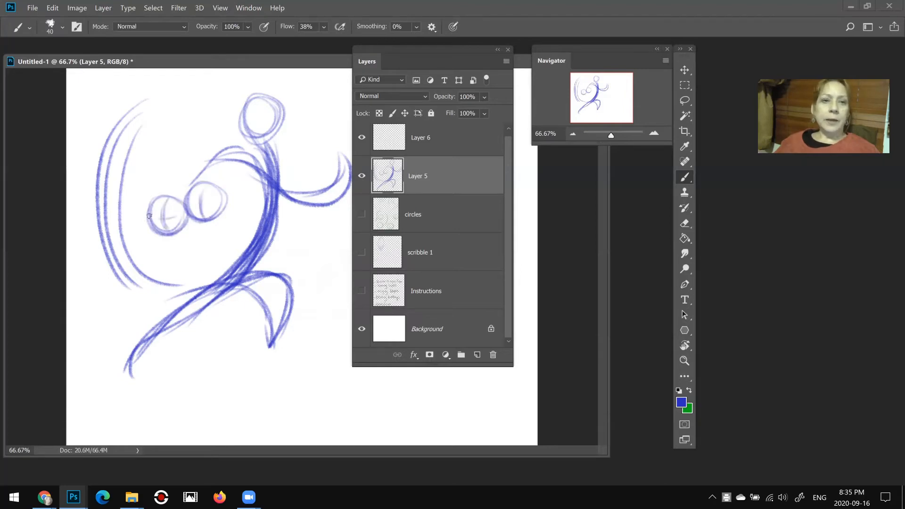
mouse_move(208, 225)
left_mouse_down()
mouse_move(185, 205)
mouse_move(227, 195)
mouse_move(183, 219)
mouse_move(165, 195)
mouse_move(175, 221)
left_mouse_up()
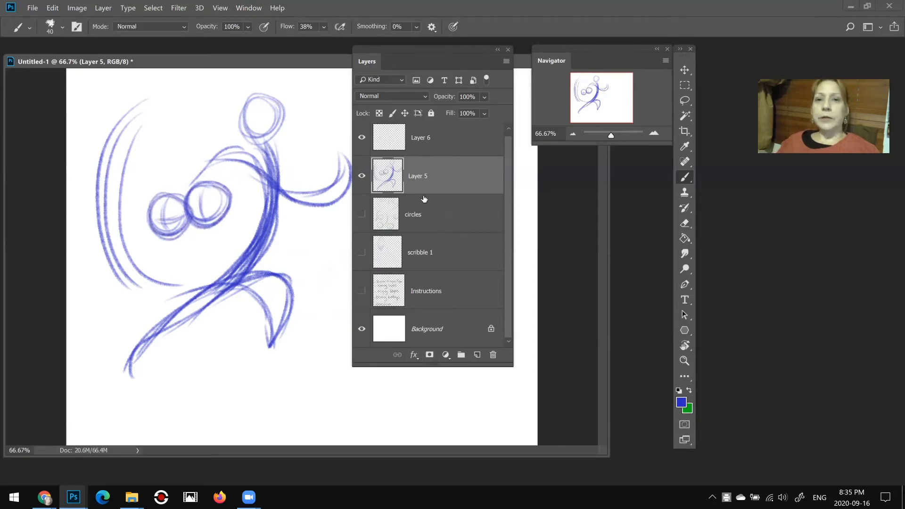
Step: Hide Layer 5 and add a new empty layer above it
left_click(361, 176)
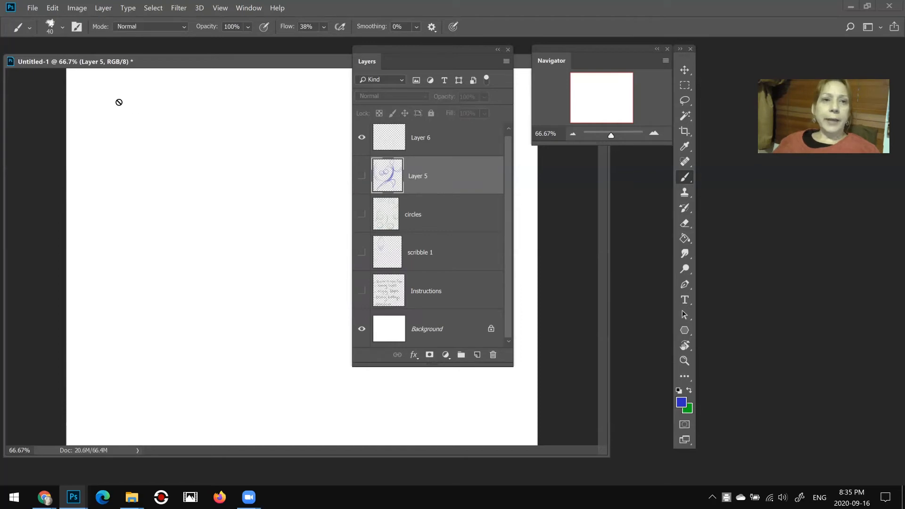
left_click(477, 355)
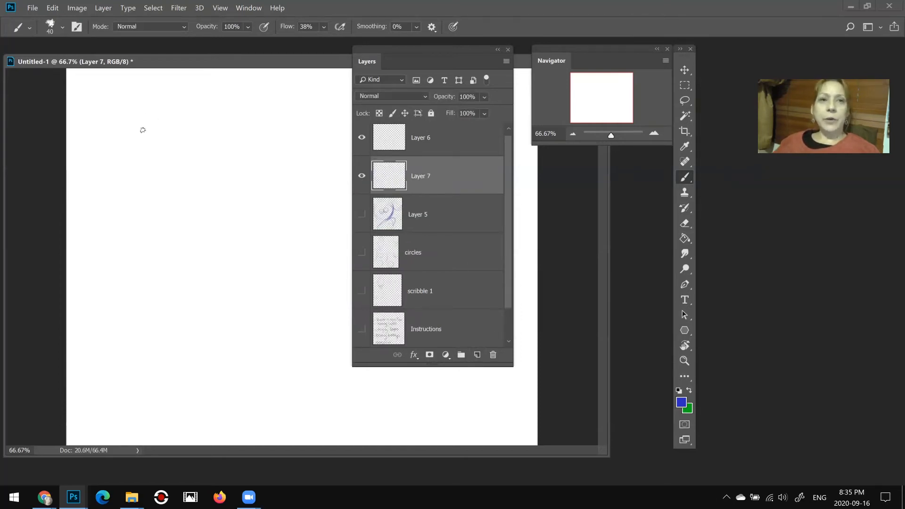
Step: Draw a row of four touching blue circles and a row of three beneath it on Layer 7
mouse_move(111, 97)
left_mouse_down()
mouse_move(137, 128)
mouse_move(163, 90)
left_mouse_up()
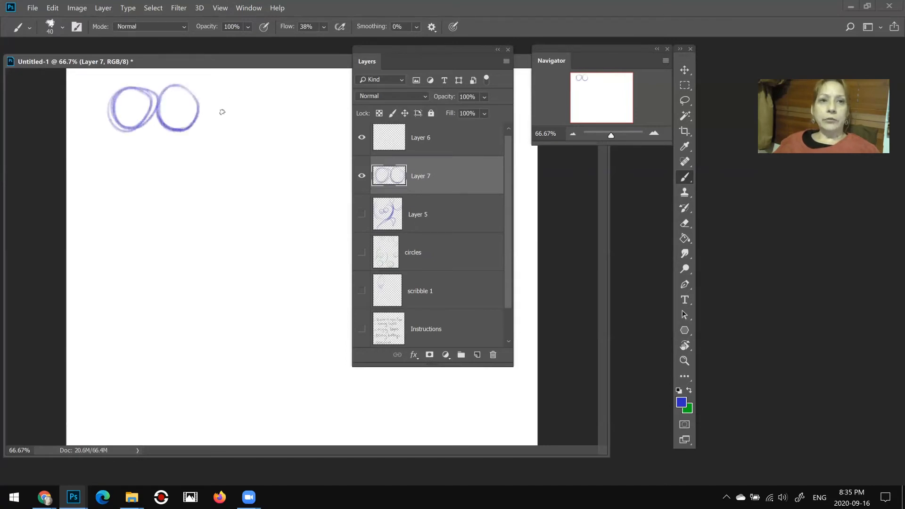
left_click_drag(220, 84, 220, 82)
mouse_move(202, 131)
left_mouse_down()
mouse_move(198, 176)
mouse_move(200, 130)
left_mouse_up()
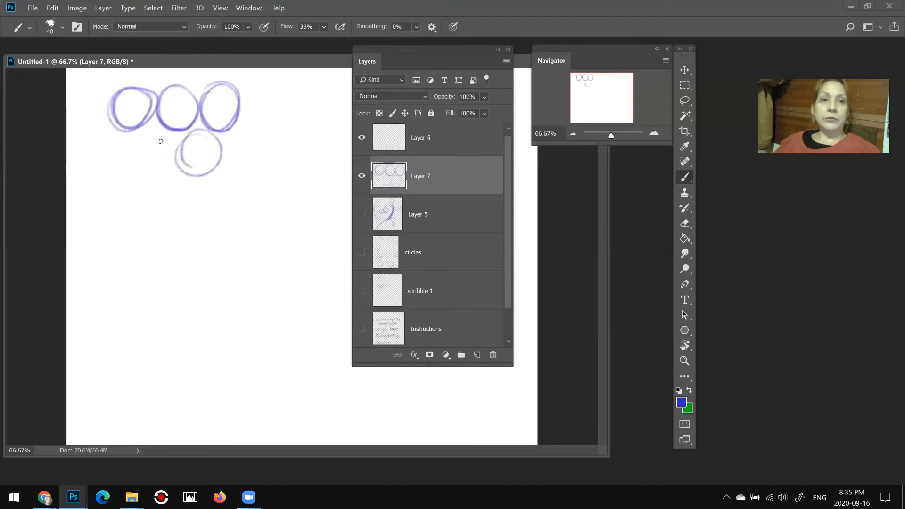
left_click_drag(135, 155, 141, 134)
mouse_move(262, 155)
left_mouse_down()
mouse_move(262, 106)
mouse_move(278, 100)
left_mouse_up()
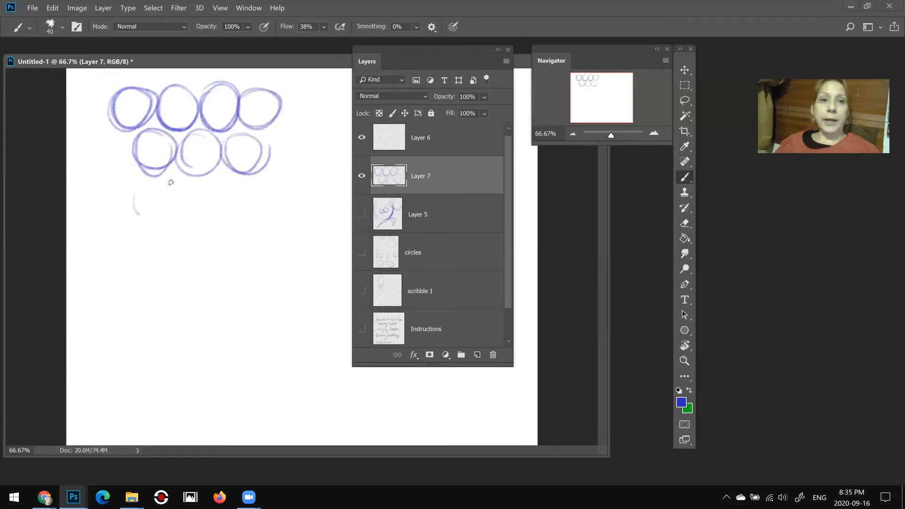
Step: Add two more rows of four touching circles and a single larger circle below them
left_click_drag(171, 183, 190, 186)
mouse_move(197, 219)
left_mouse_down()
mouse_move(258, 196)
mouse_move(218, 211)
mouse_move(242, 214)
left_mouse_up()
mouse_move(296, 208)
left_mouse_down()
mouse_move(278, 173)
mouse_move(267, 213)
left_mouse_up()
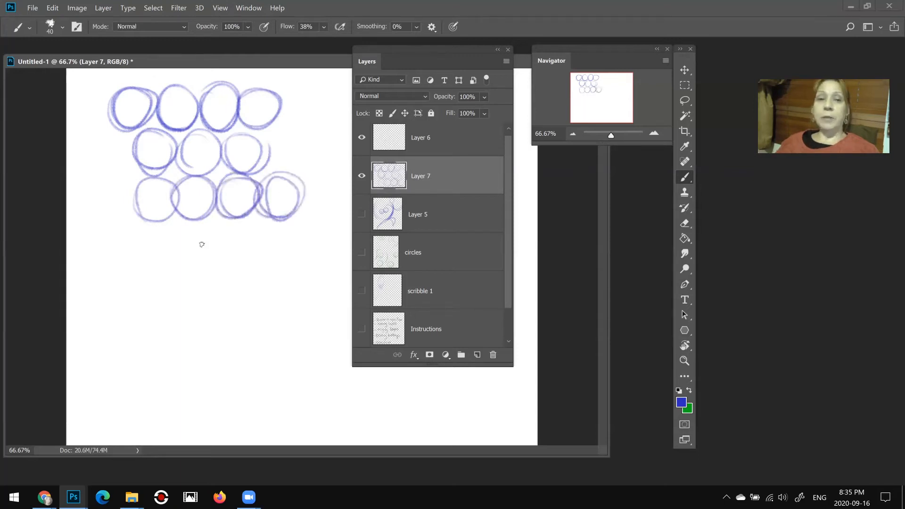
left_click_drag(151, 264, 148, 225)
mouse_move(189, 225)
left_mouse_down()
mouse_move(194, 266)
mouse_move(183, 243)
mouse_move(250, 233)
mouse_move(222, 228)
left_mouse_up()
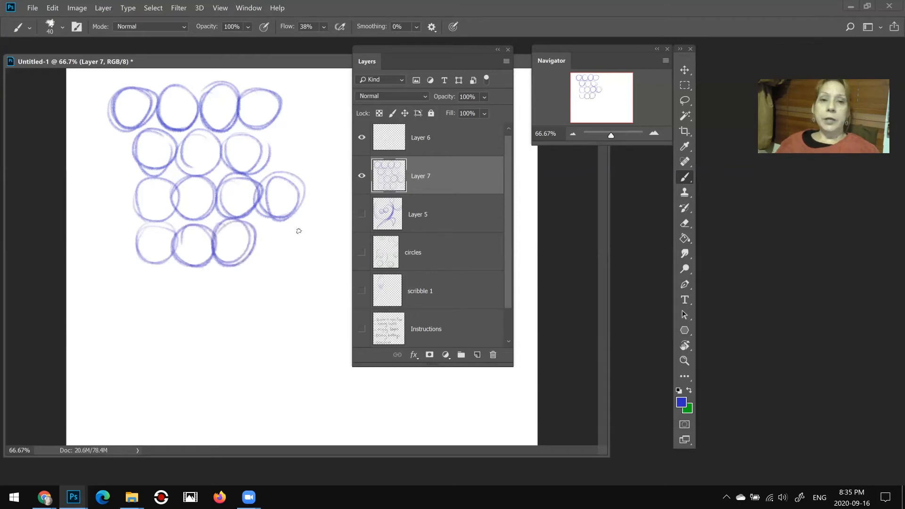
mouse_move(299, 231)
left_mouse_down()
mouse_move(264, 254)
mouse_move(282, 216)
left_mouse_up()
left_click_drag(205, 291, 225, 286)
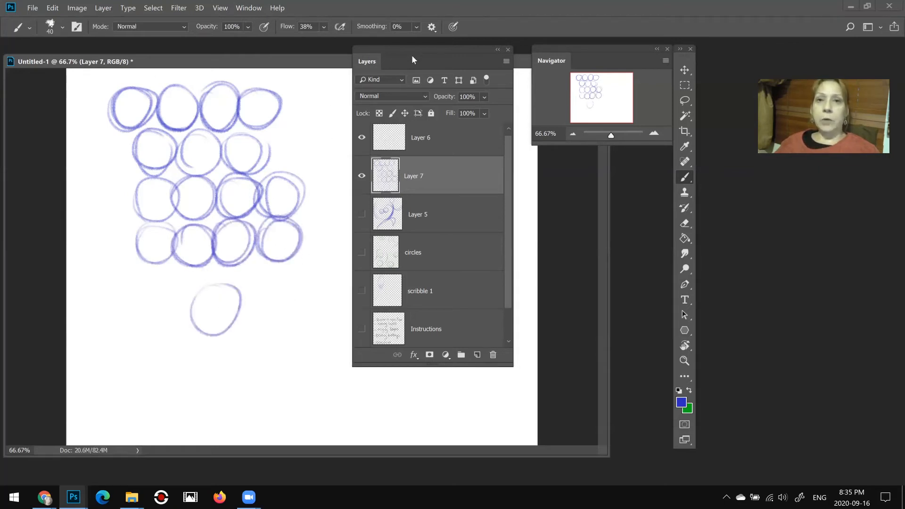
Step: Clear the Layers panel away from the drawing area and draw three large wobbly circles beside the rows at 200% zoom
left_click_drag(448, 60, 576, 149)
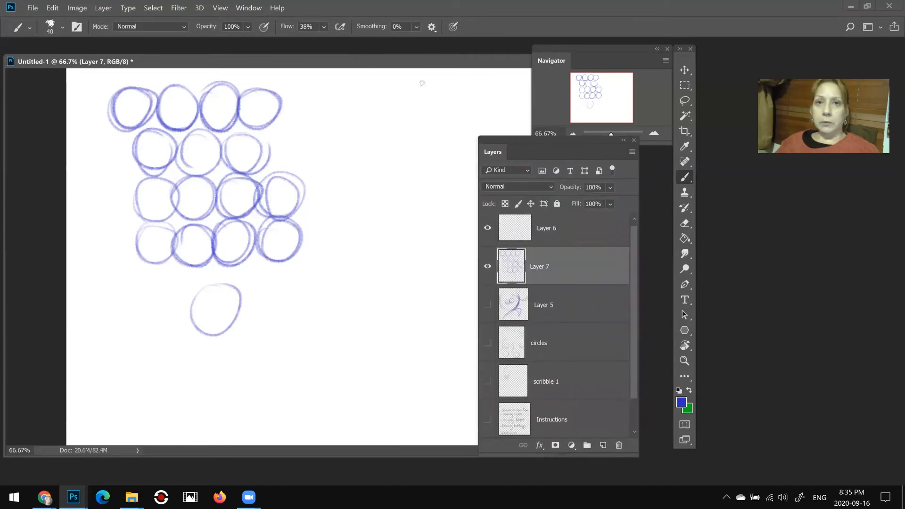
key("ctrl+plus")
key("ctrl+plus")
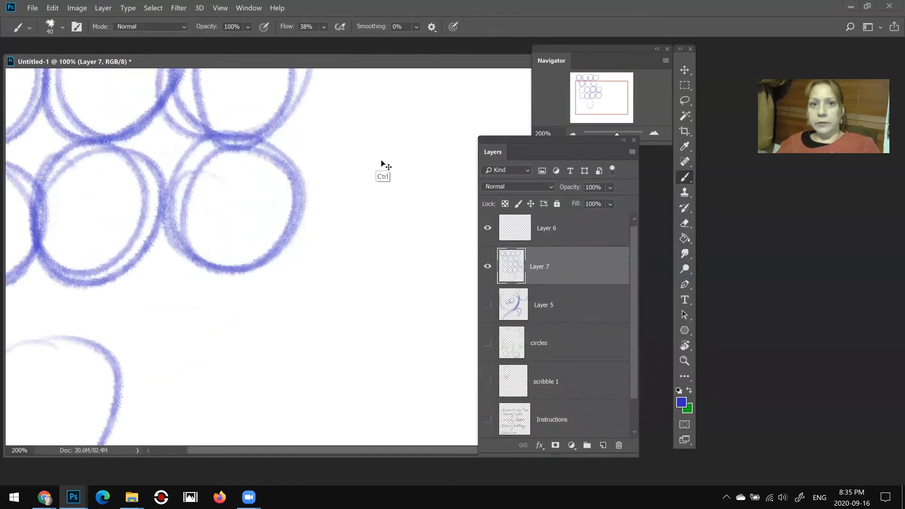
left_click_drag(356, 212, 173, 367)
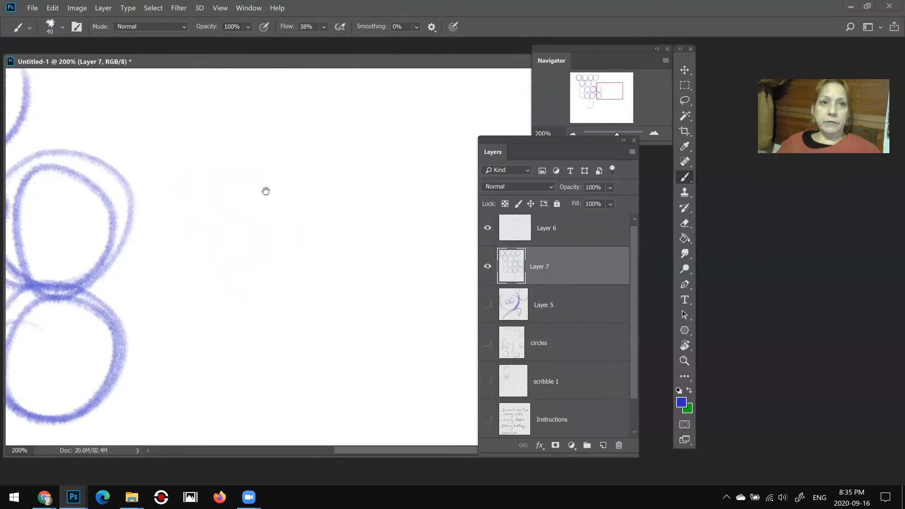
mouse_move(275, 124)
left_mouse_down()
mouse_move(240, 147)
mouse_move(230, 179)
mouse_move(249, 241)
mouse_move(346, 285)
mouse_move(404, 242)
mouse_move(407, 177)
mouse_move(393, 140)
mouse_move(367, 118)
mouse_move(297, 112)
mouse_move(245, 143)
mouse_move(236, 167)
mouse_move(231, 204)
mouse_move(256, 258)
mouse_move(321, 275)
mouse_move(365, 265)
mouse_move(394, 235)
mouse_move(401, 191)
left_mouse_up()
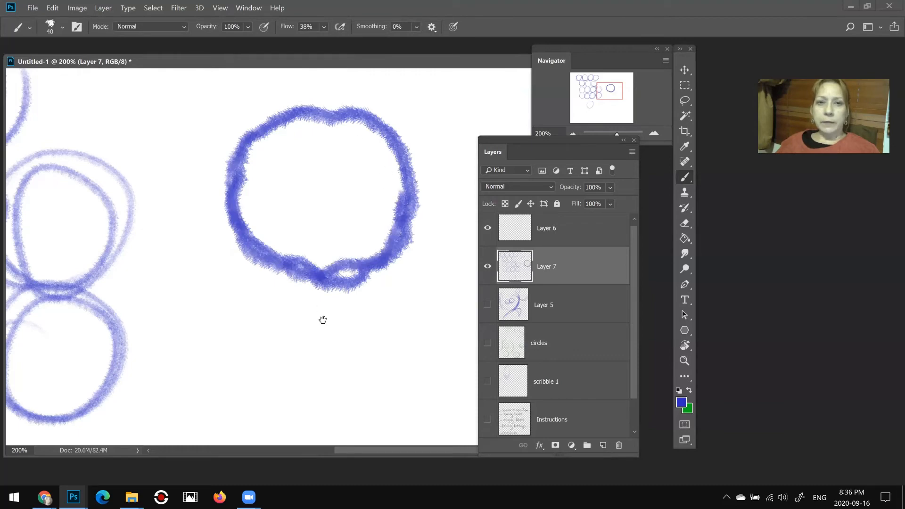
left_click_drag(322, 320, 288, 186)
mouse_move(373, 162)
left_mouse_down()
mouse_move(289, 245)
mouse_move(410, 262)
mouse_move(365, 182)
mouse_move(377, 198)
left_mouse_up()
mouse_move(175, 175)
left_mouse_down()
mouse_move(127, 199)
mouse_move(111, 266)
mouse_move(171, 304)
mouse_move(223, 284)
mouse_move(238, 239)
mouse_move(234, 213)
mouse_move(213, 184)
mouse_move(167, 175)
mouse_move(121, 212)
left_mouse_up()
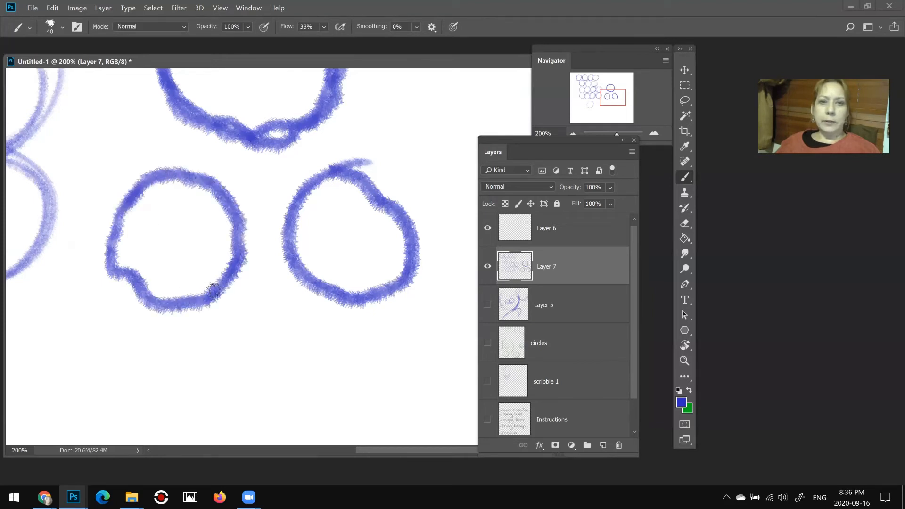
Step: Draw a cluster of loose, multi-pass circles below the wobbly ones
left_click_drag(263, 261, 329, 127)
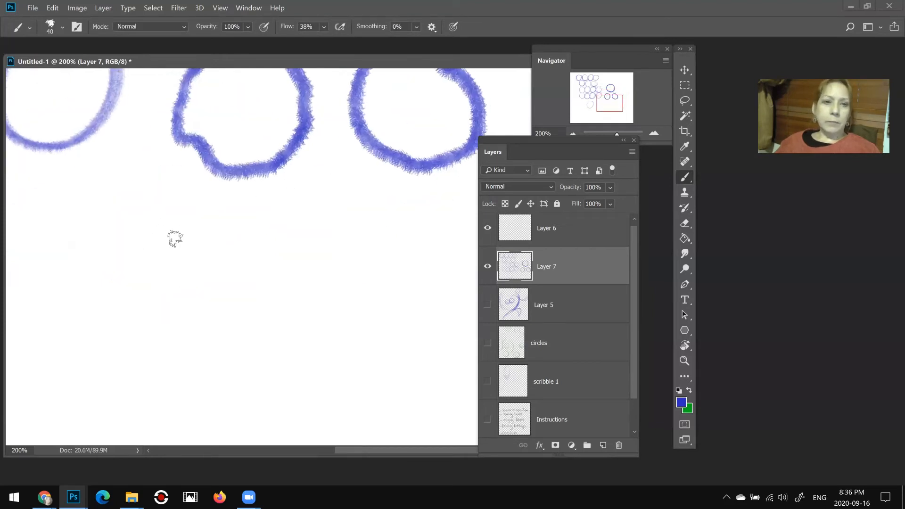
mouse_move(165, 212)
left_mouse_down()
mouse_move(222, 250)
mouse_move(198, 297)
left_mouse_up()
left_click_drag(264, 214, 287, 285)
mouse_move(292, 189)
left_mouse_down()
mouse_move(334, 284)
mouse_move(258, 269)
mouse_move(302, 186)
mouse_move(362, 282)
mouse_move(306, 295)
mouse_move(343, 207)
mouse_move(350, 299)
mouse_move(250, 247)
mouse_move(325, 289)
left_mouse_up()
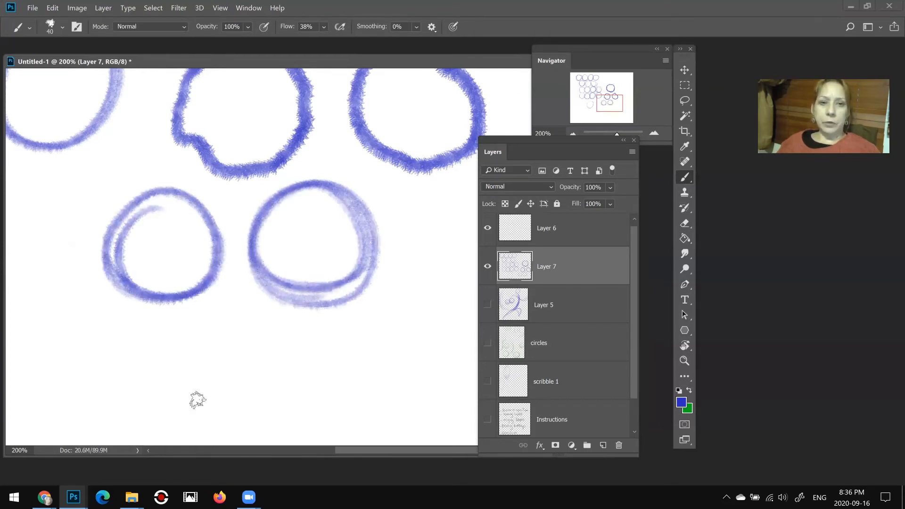
mouse_move(197, 400)
left_mouse_down()
mouse_move(269, 316)
mouse_move(232, 291)
mouse_move(162, 378)
mouse_move(288, 401)
mouse_move(302, 372)
left_mouse_up()
mouse_move(129, 331)
left_mouse_down()
mouse_move(363, 212)
mouse_move(292, 213)
left_mouse_up()
mouse_move(186, 216)
left_mouse_down()
mouse_move(205, 331)
mouse_move(275, 222)
mouse_move(186, 219)
mouse_move(241, 367)
left_mouse_up()
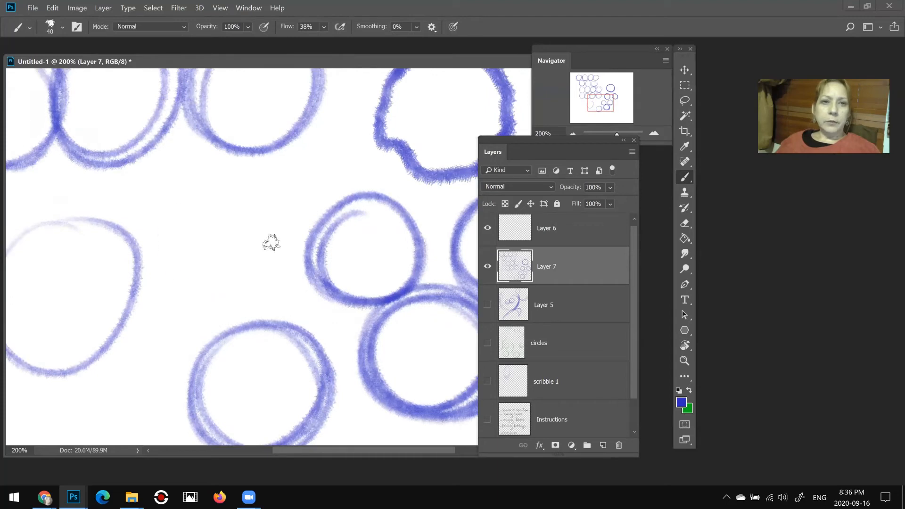
mouse_move(203, 195)
left_mouse_down()
mouse_move(196, 176)
mouse_move(188, 292)
left_mouse_up()
Step: Draw five long, near-horizontal blue lines in the blank area below the single circle
mouse_move(207, 344)
left_mouse_down()
mouse_move(416, 79)
mouse_move(447, 85)
left_mouse_up()
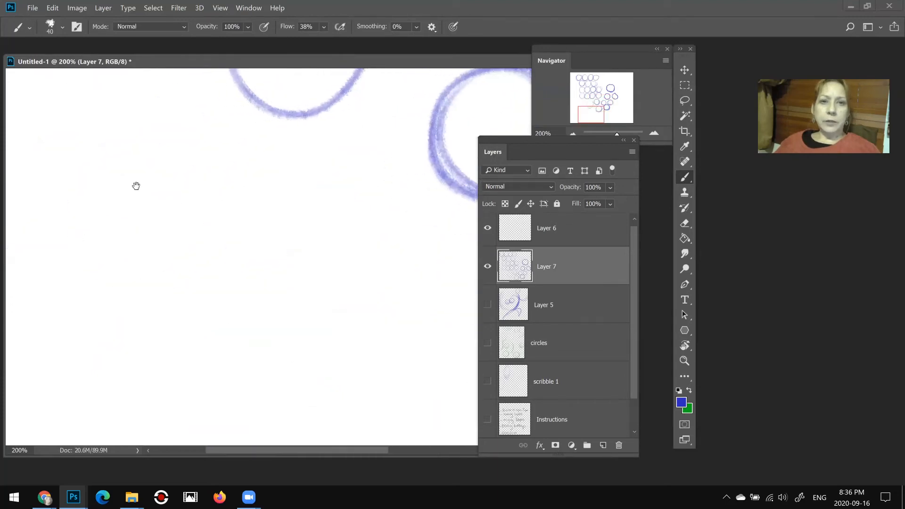
left_click_drag(136, 186, 150, 186)
left_click_drag(113, 166, 369, 132)
left_click_drag(128, 204, 247, 204)
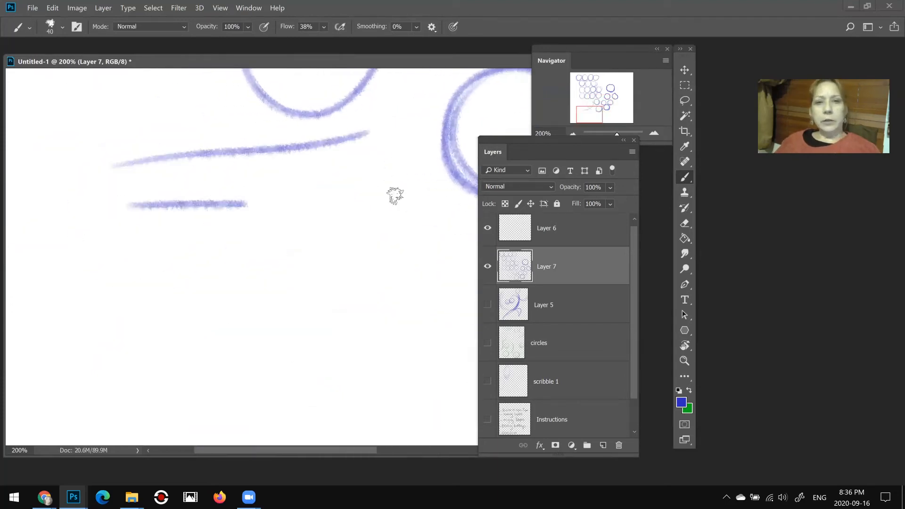
left_click_drag(396, 196, 413, 193)
mouse_move(138, 233)
left_mouse_down()
mouse_move(413, 220)
mouse_move(430, 239)
left_mouse_up()
left_click_drag(118, 276, 400, 267)
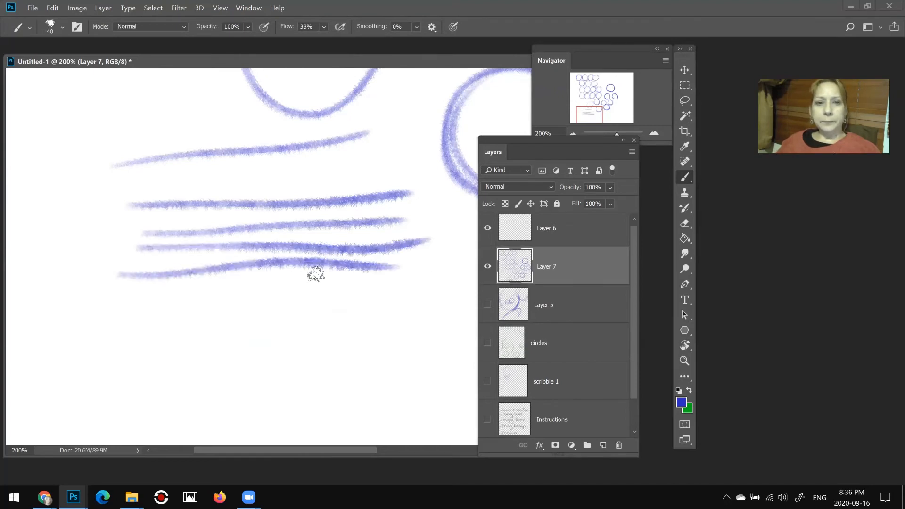
Step: Draw three arched strokes below the horizontal lines and three more curves running into the strokes from their starting side
left_click_drag(283, 237, 300, 237)
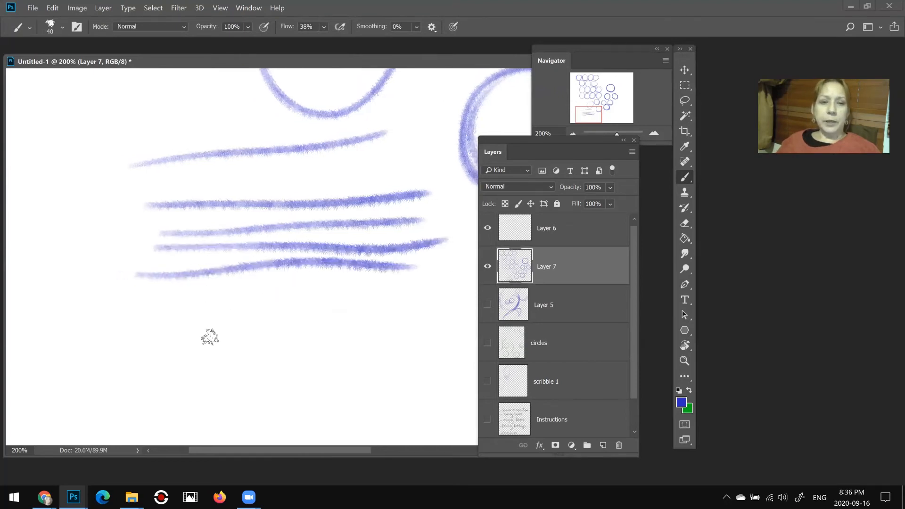
left_click_drag(142, 363, 375, 313)
left_click_drag(168, 391, 419, 393)
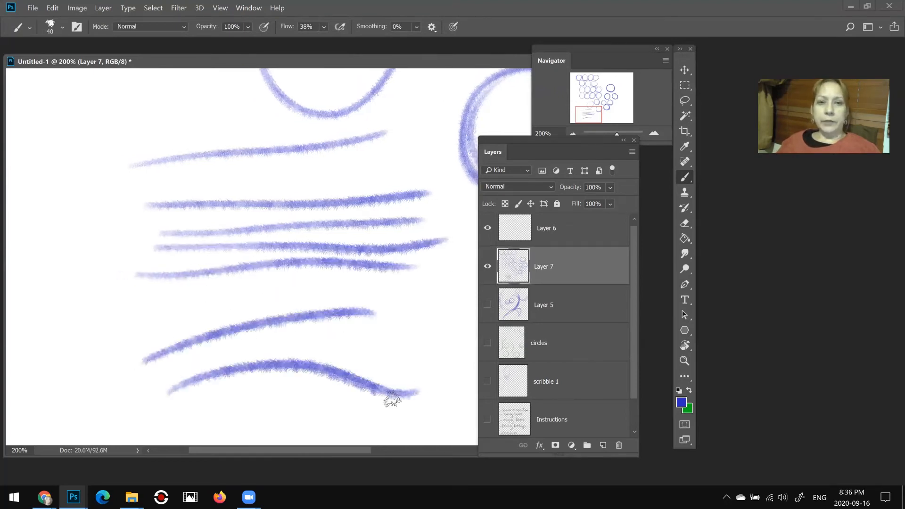
left_click_drag(162, 401, 415, 436)
mouse_move(73, 335)
left_mouse_down()
mouse_move(266, 311)
mouse_move(306, 320)
left_mouse_up()
left_click_drag(44, 250, 269, 247)
left_click_drag(58, 166, 219, 150)
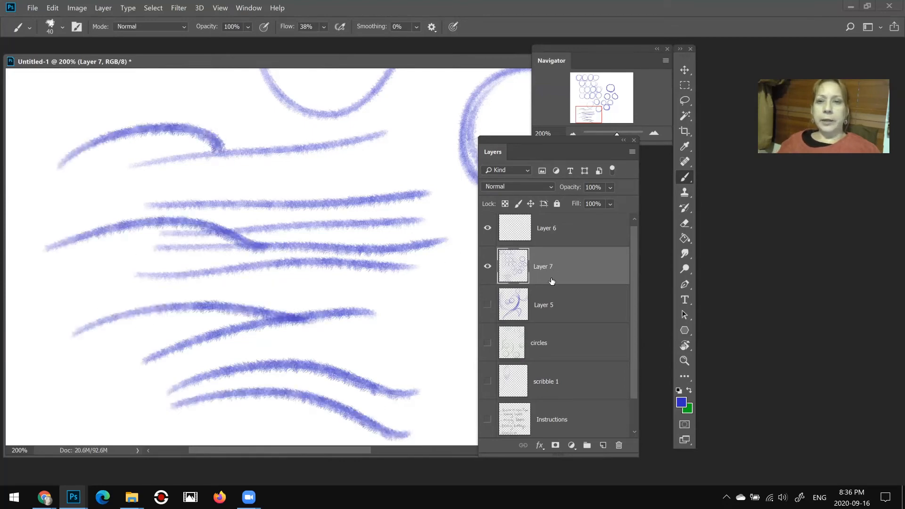
Step: Delete Layer 7 with all its practice circles and lines
left_click_drag(558, 266, 619, 446)
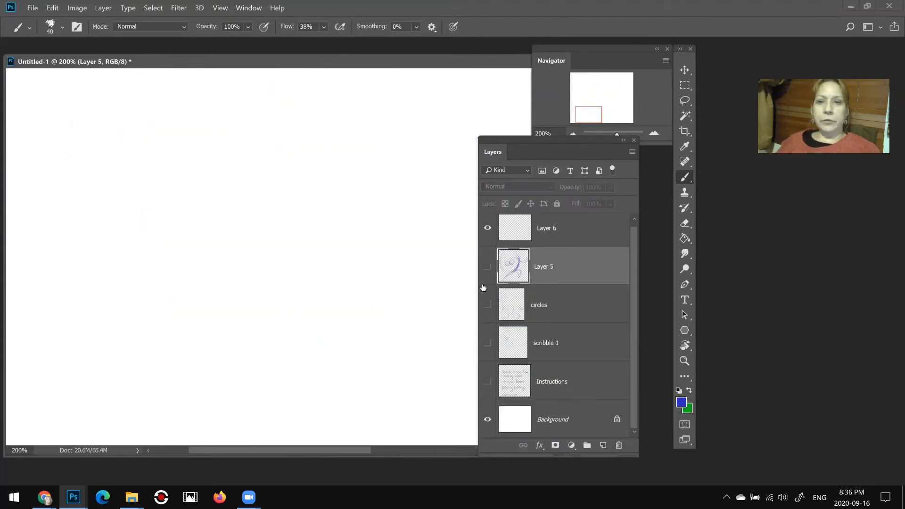
Step: On Layer 6, draw eight long, sagging horizontal blue strokes stacked down the blank canvas
left_click(578, 231)
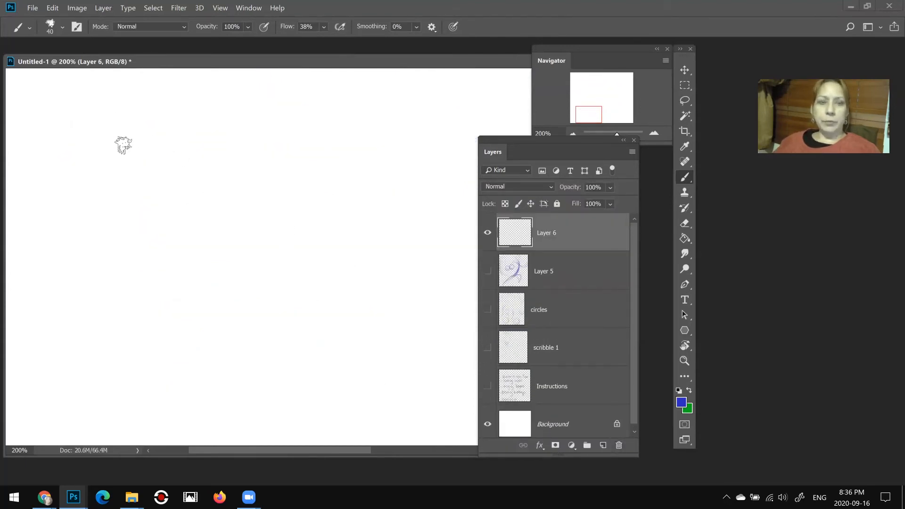
left_click_drag(99, 107, 365, 111)
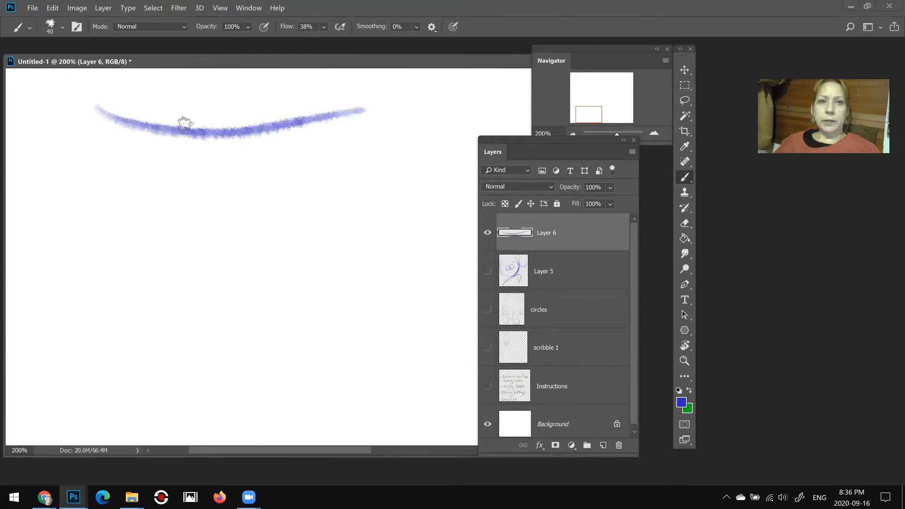
left_click_drag(84, 153, 386, 142)
mouse_move(92, 193)
left_mouse_down()
mouse_move(374, 199)
mouse_move(406, 189)
left_mouse_up()
left_click_drag(96, 240, 403, 212)
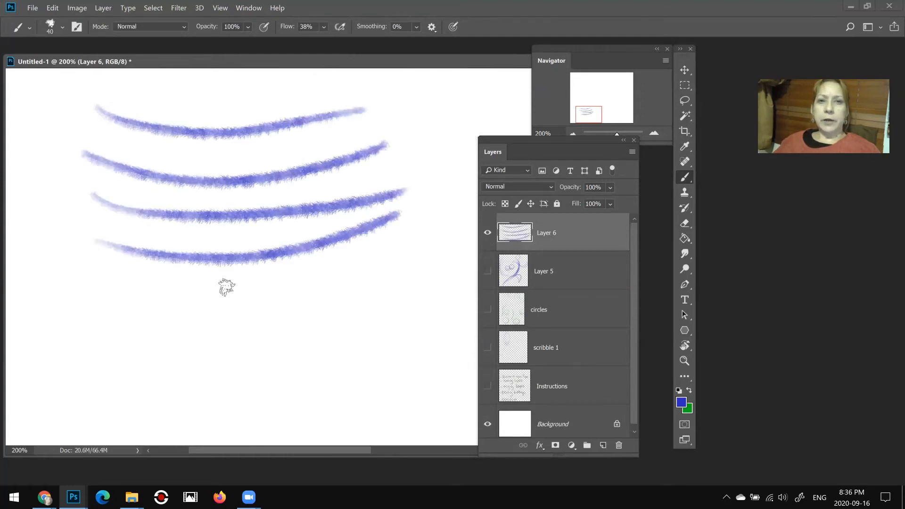
left_click_drag(105, 279, 409, 257)
left_click_drag(121, 320, 439, 288)
left_click_drag(110, 352, 430, 315)
left_click_drag(112, 379, 397, 343)
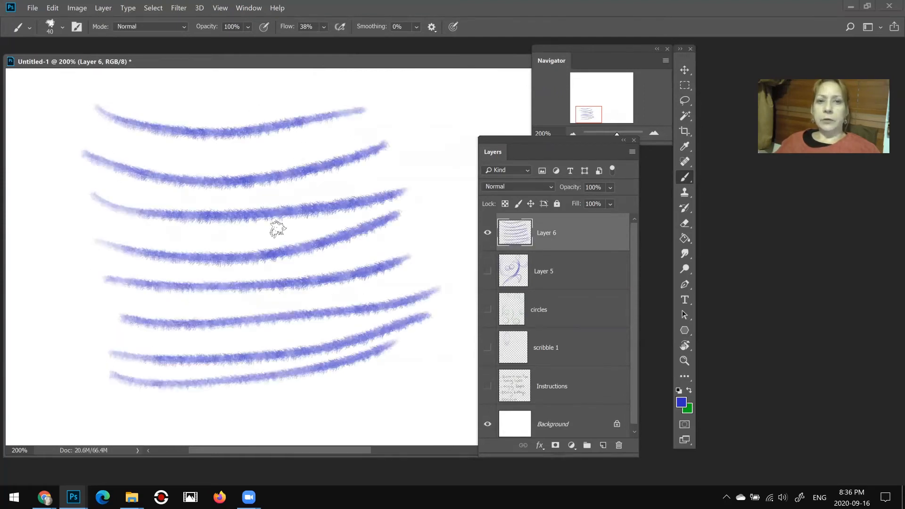
Step: Draw three arched strokes close together in the blank area above the sagging lines, leaving a gap between the groups
key("space")
mouse_move(257, 224)
left_mouse_down()
mouse_move(244, 297)
mouse_move(280, 374)
mouse_move(287, 431)
left_mouse_up()
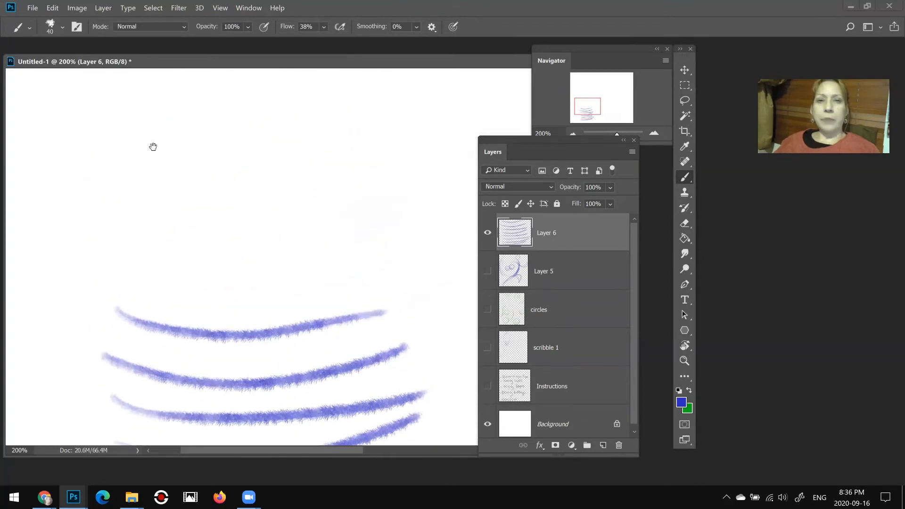
left_click_drag(99, 141, 332, 143)
left_click_drag(100, 168, 335, 170)
left_click_drag(114, 191, 347, 177)
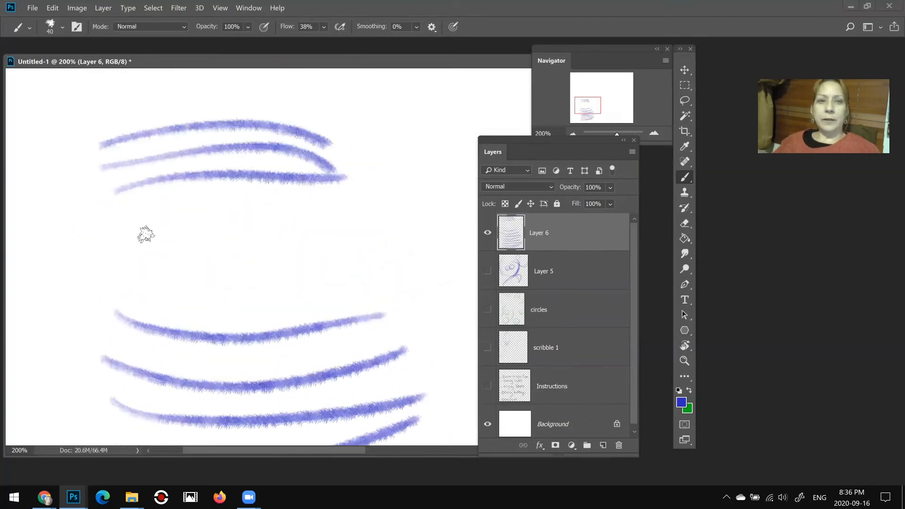
Step: Fill the gap between the arched and sagging strokes with overlapping, near-horizontal strokes, building up one heavier line
mouse_move(102, 238)
left_mouse_down()
mouse_move(353, 234)
mouse_move(352, 221)
mouse_move(372, 217)
left_mouse_up()
left_click_drag(90, 272, 340, 247)
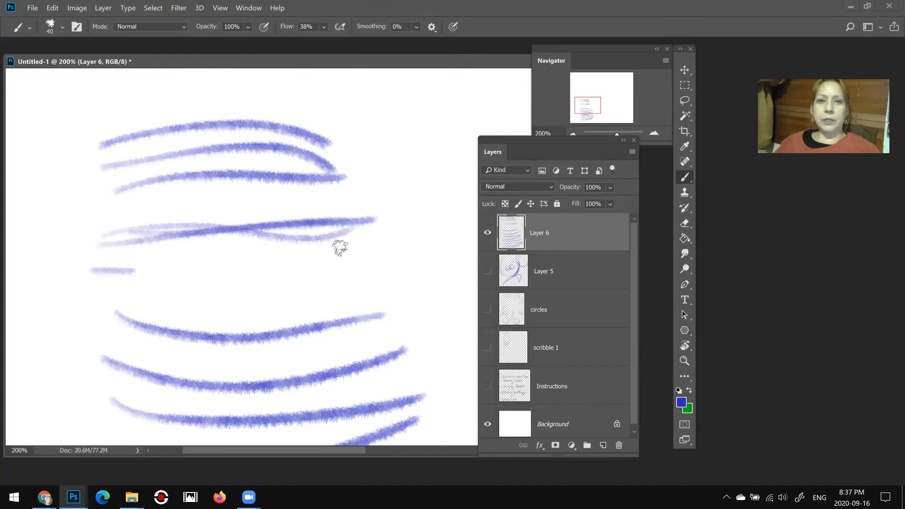
left_click_drag(136, 305, 358, 282)
left_click_drag(160, 313, 344, 286)
left_click_drag(137, 324, 313, 313)
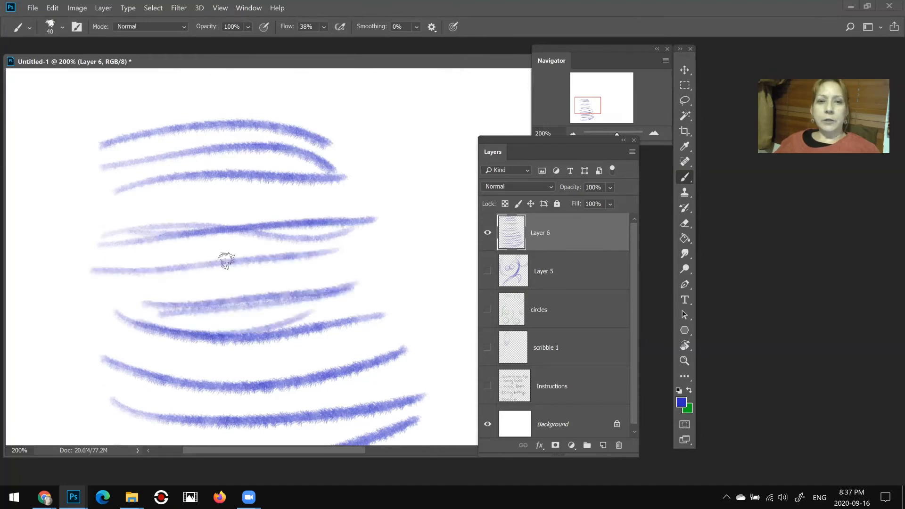
left_click_drag(123, 239, 374, 232)
Step: Draw five parallel, upward-slanting lines in the blank area above and to the right of the arched strokes
left_click_drag(274, 274, 121, 412)
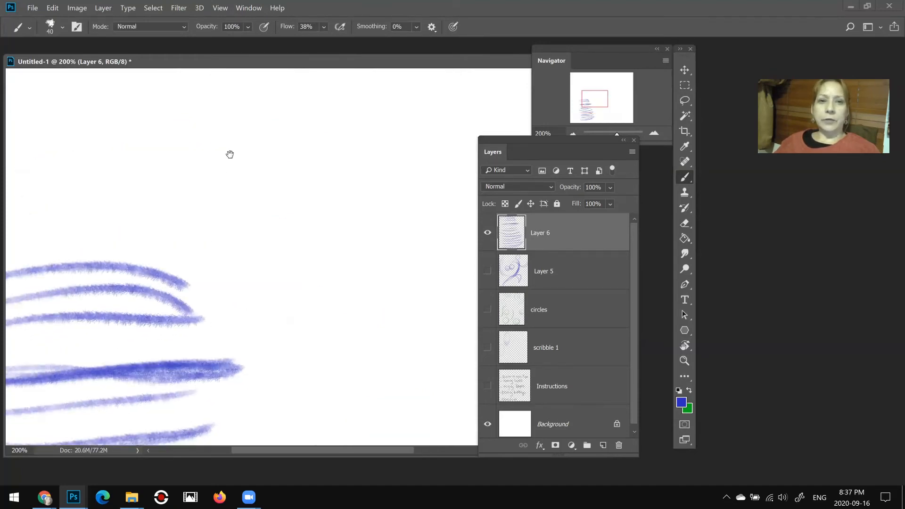
left_click_drag(230, 154, 239, 152)
mouse_move(137, 167)
left_mouse_down()
mouse_move(324, 141)
mouse_move(371, 124)
left_mouse_up()
left_click_drag(165, 203, 395, 158)
left_click_drag(186, 242, 409, 196)
left_click_drag(219, 288, 428, 239)
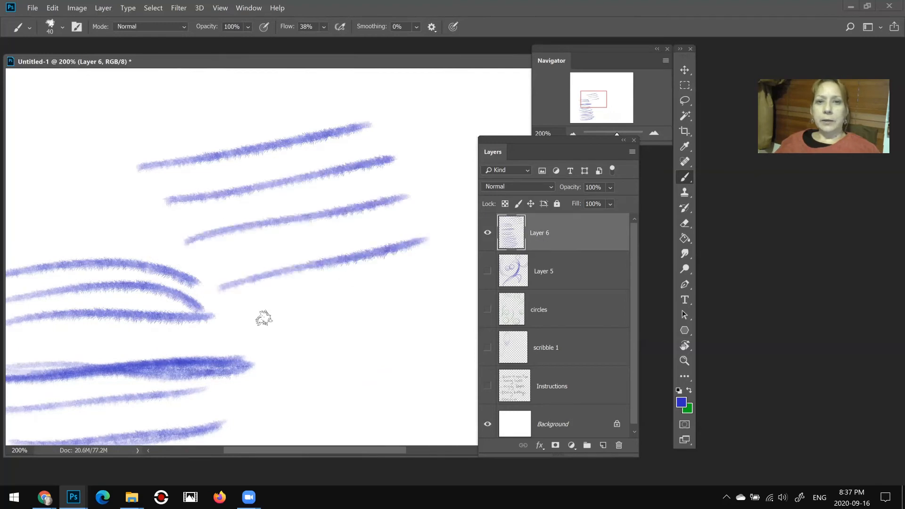
left_click_drag(263, 319, 424, 279)
Step: Draw two tall, multi-pass arcs bowing away from each other in the blank area to the right of the line groups
left_click_drag(344, 344, 50, 218)
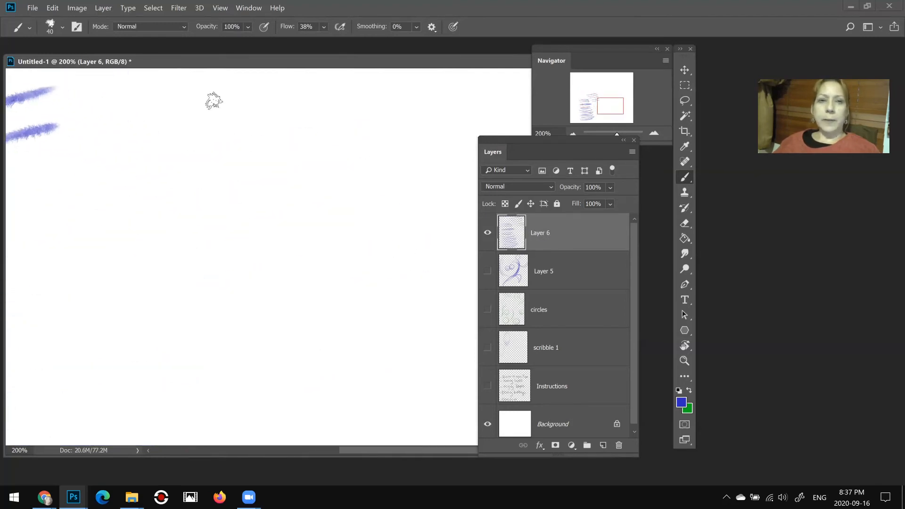
mouse_move(278, 100)
left_mouse_down()
mouse_move(162, 388)
mouse_move(141, 358)
left_mouse_up()
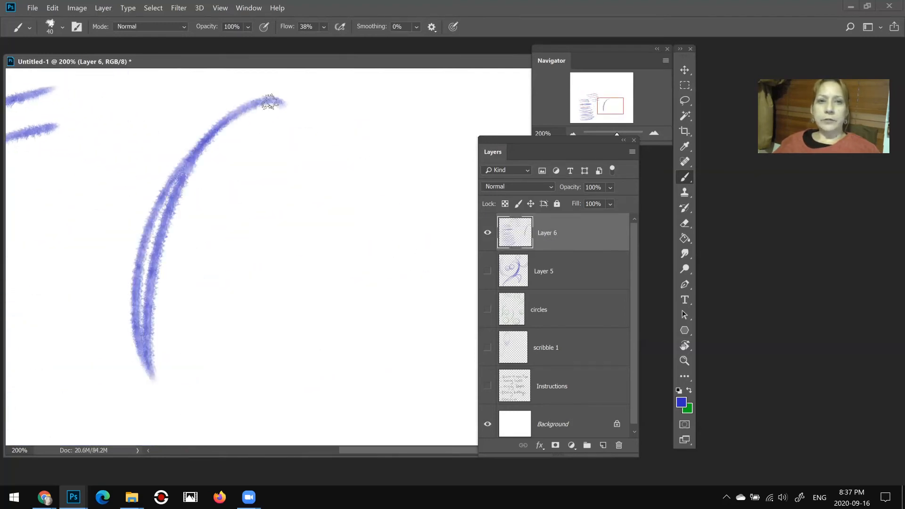
mouse_move(270, 103)
left_mouse_down()
mouse_move(161, 377)
mouse_move(167, 386)
mouse_move(164, 365)
left_mouse_up()
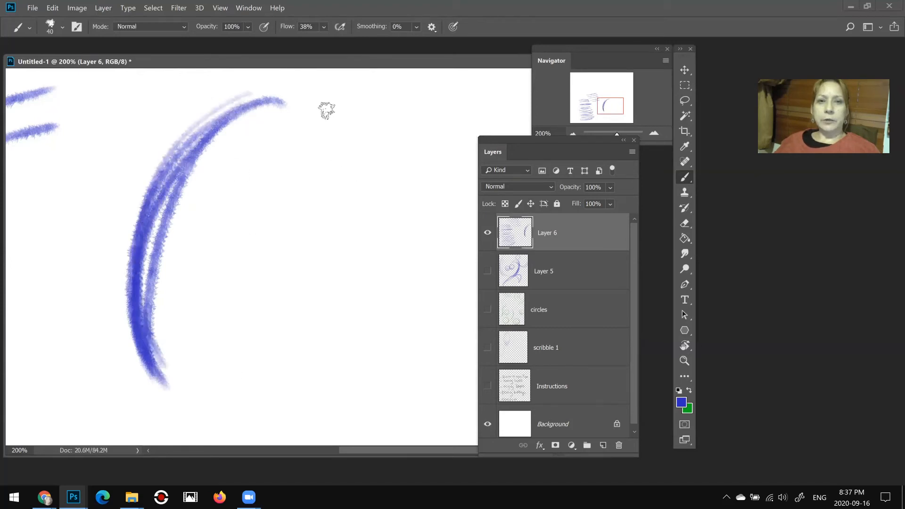
mouse_move(327, 111)
left_mouse_down()
mouse_move(341, 402)
mouse_move(352, 406)
left_mouse_up()
left_click_drag(336, 129, 333, 409)
Step: Draw two multi-pass S-curves, one between the tall arcs and one crossing the right-hand arc
mouse_move(255, 158)
left_mouse_down()
mouse_move(257, 361)
mouse_move(283, 353)
left_mouse_up()
left_click_drag(254, 174, 311, 370)
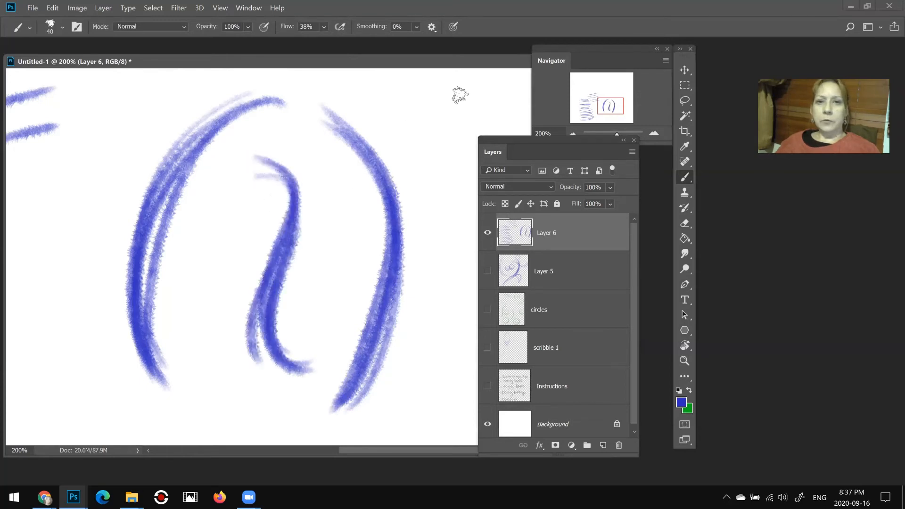
left_click_drag(459, 93, 332, 330)
mouse_move(437, 107)
left_mouse_down()
mouse_move(334, 319)
mouse_move(299, 308)
left_mouse_up()
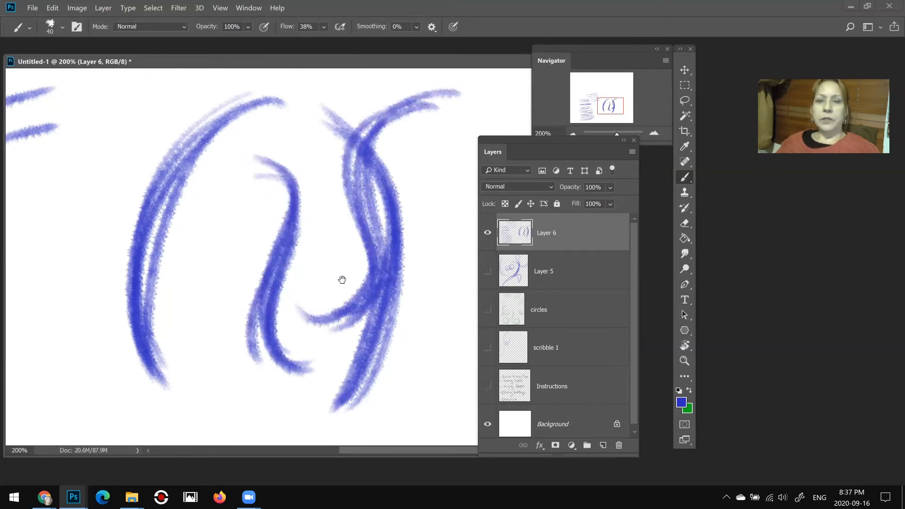
Step: Draw two rows of three loose circles above the lines and arcs, and add curved cross guidelines inside each
left_click_drag(288, 255, 392, 202)
mouse_move(325, 219)
left_mouse_down()
mouse_move(418, 218)
mouse_move(391, 222)
left_mouse_up()
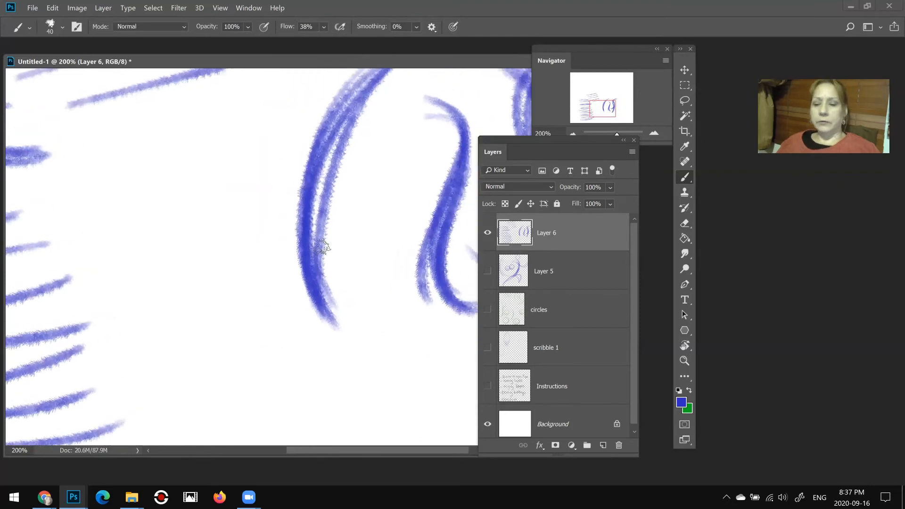
key("ctrl+minus")
key("ctrl+minus")
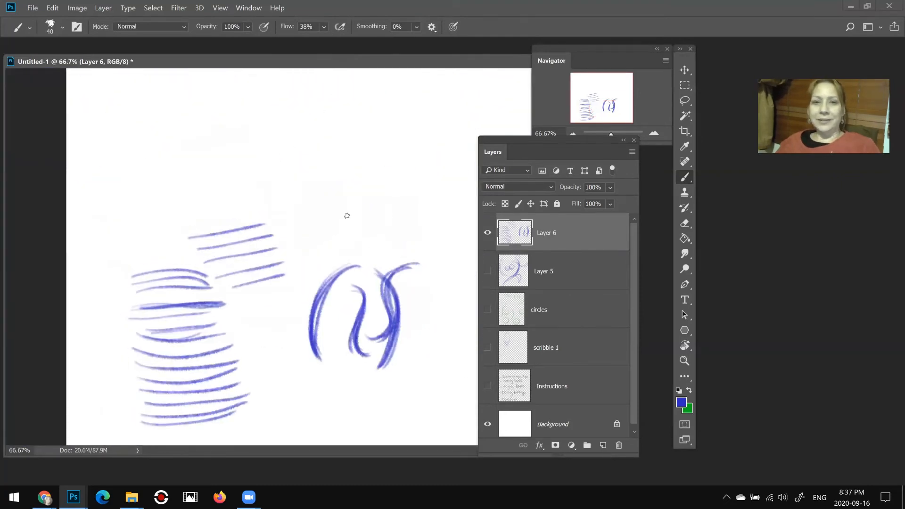
mouse_move(295, 169)
left_mouse_down()
mouse_move(297, 189)
mouse_move(259, 194)
mouse_move(254, 92)
mouse_move(275, 116)
mouse_move(315, 134)
left_mouse_up()
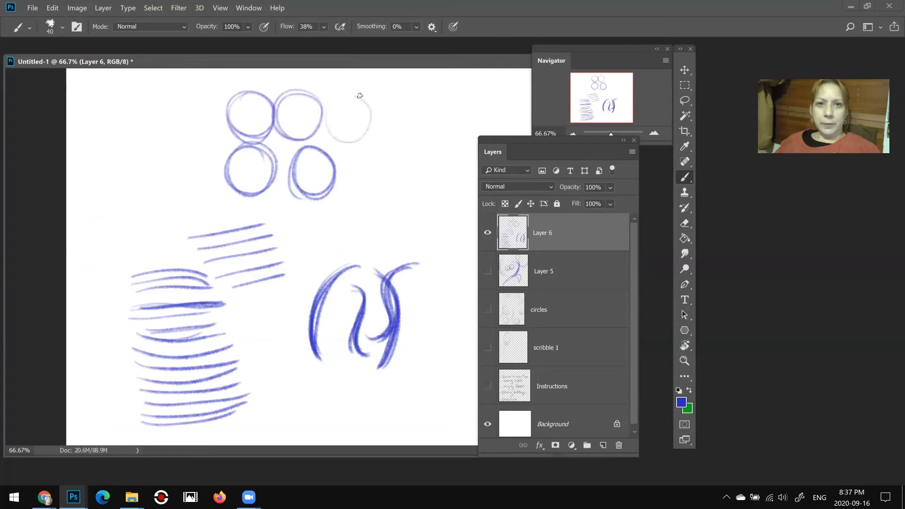
mouse_move(360, 96)
left_mouse_down()
mouse_move(326, 123)
mouse_move(371, 106)
left_mouse_up()
mouse_move(383, 161)
left_mouse_down()
mouse_move(338, 165)
mouse_move(386, 170)
left_mouse_up()
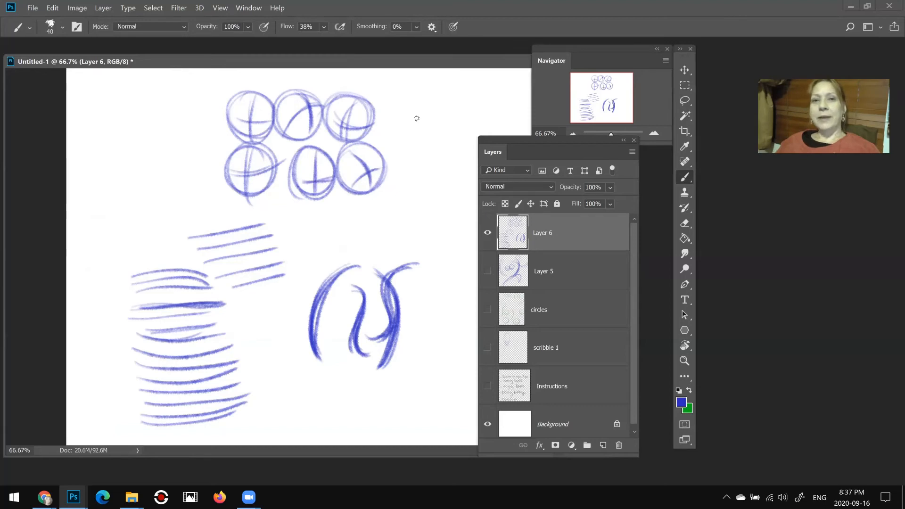
Step: Surround the crossed circles with plain multi-pass circles on both sides and below, overlapping the slanted lines and the left arc
mouse_move(415, 154)
left_mouse_down()
mouse_move(422, 100)
mouse_move(426, 150)
left_mouse_up()
mouse_move(430, 190)
left_mouse_down()
mouse_move(402, 214)
mouse_move(386, 186)
mouse_move(391, 210)
mouse_move(362, 256)
left_mouse_up()
mouse_move(214, 144)
left_mouse_down()
mouse_move(176, 156)
mouse_move(207, 127)
left_mouse_up()
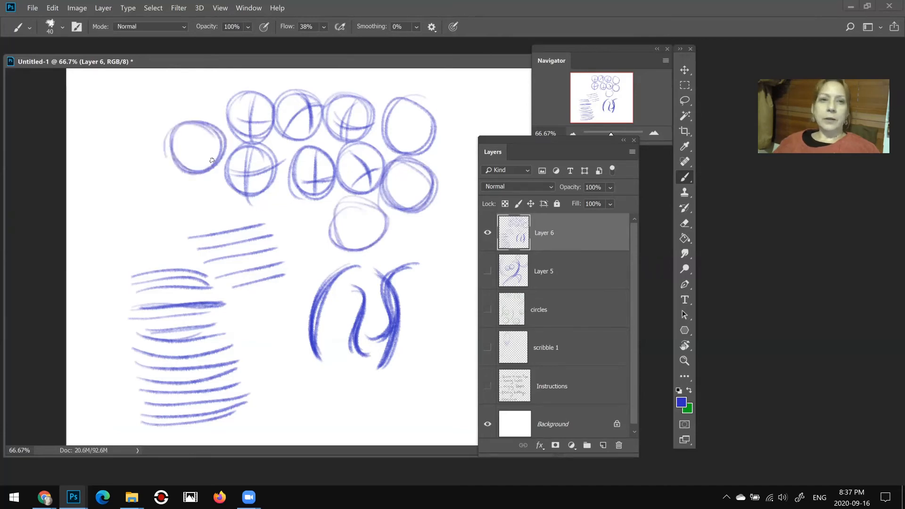
left_click_drag(167, 81, 161, 108)
mouse_move(146, 147)
left_mouse_down()
mouse_move(155, 106)
mouse_move(160, 201)
mouse_move(142, 158)
left_mouse_up()
mouse_move(211, 212)
left_mouse_down()
mouse_move(174, 189)
mouse_move(215, 194)
left_mouse_up()
mouse_move(261, 238)
left_mouse_down()
mouse_move(223, 219)
mouse_move(271, 201)
mouse_move(307, 252)
mouse_move(283, 208)
left_mouse_up()
left_click_drag(321, 270, 285, 297)
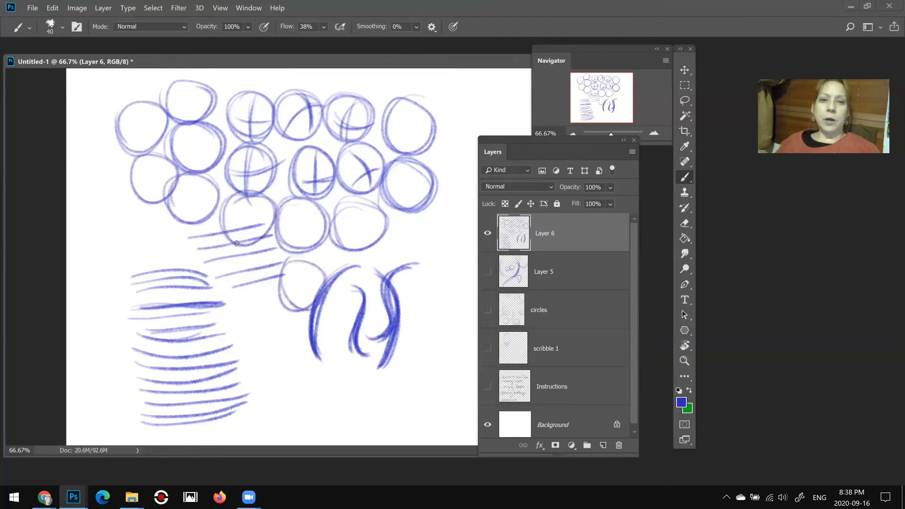
mouse_move(281, 261)
left_mouse_down()
mouse_move(231, 283)
mouse_move(264, 241)
left_mouse_up()
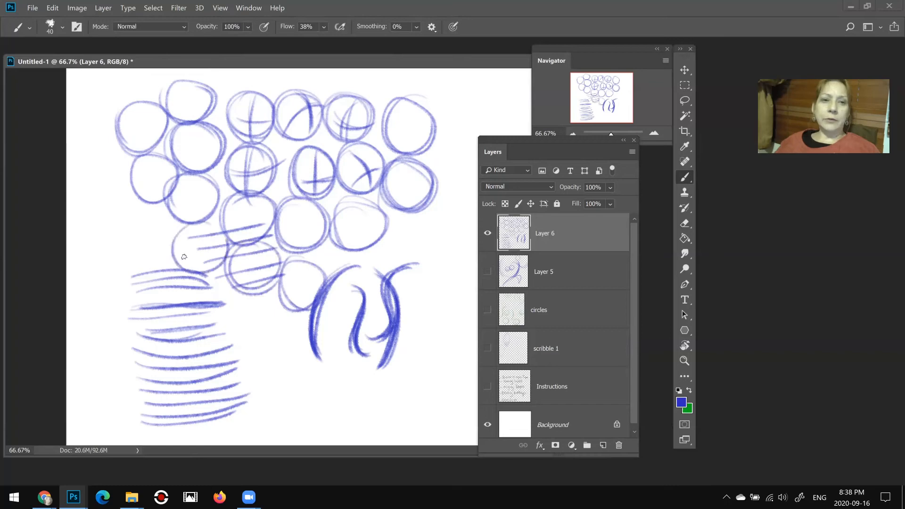
left_click_drag(215, 228, 177, 249)
mouse_move(134, 208)
left_mouse_down()
mouse_move(120, 245)
mouse_move(165, 250)
mouse_move(141, 210)
left_mouse_up()
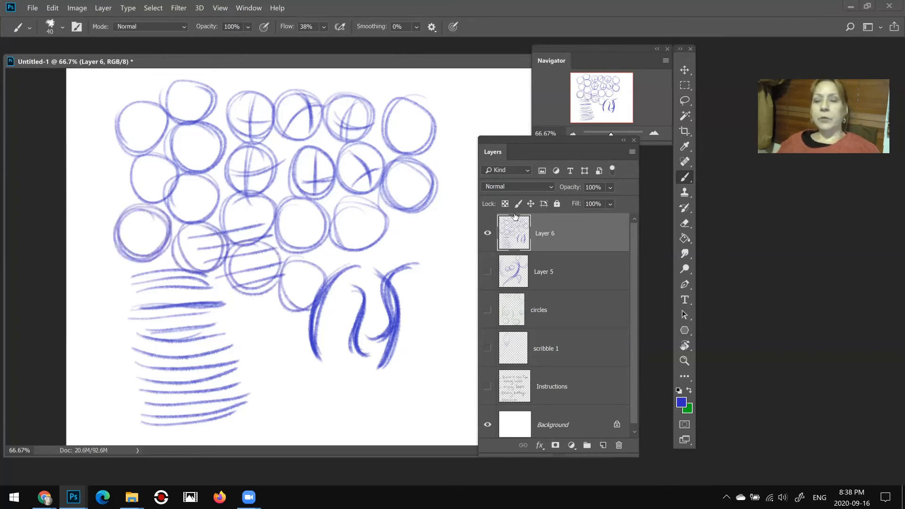
Step: Toggle Layer 6 off and back on, and rename it heads
left_click(488, 233)
left_click(488, 233)
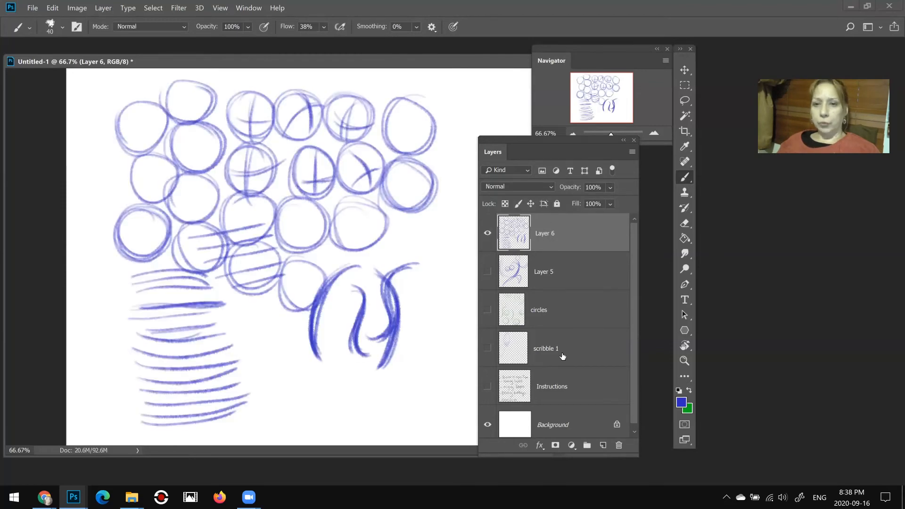
left_click(541, 273)
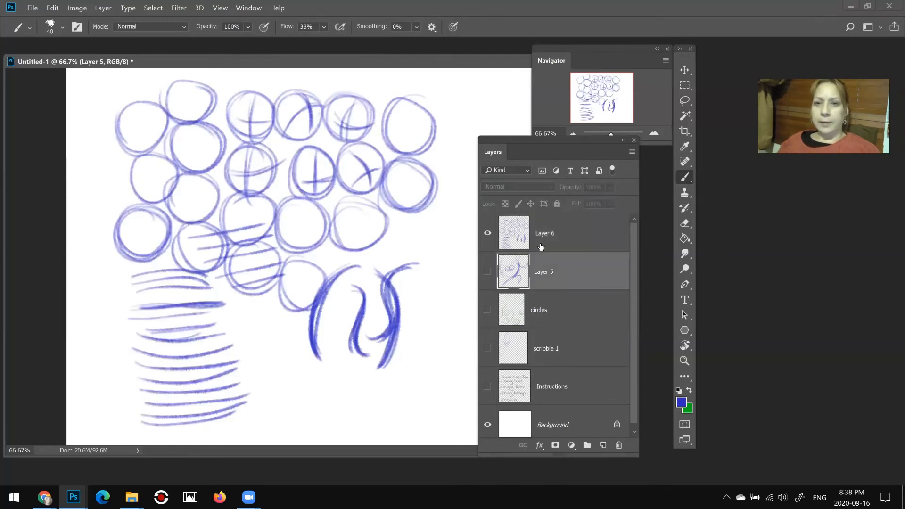
double_click(542, 234)
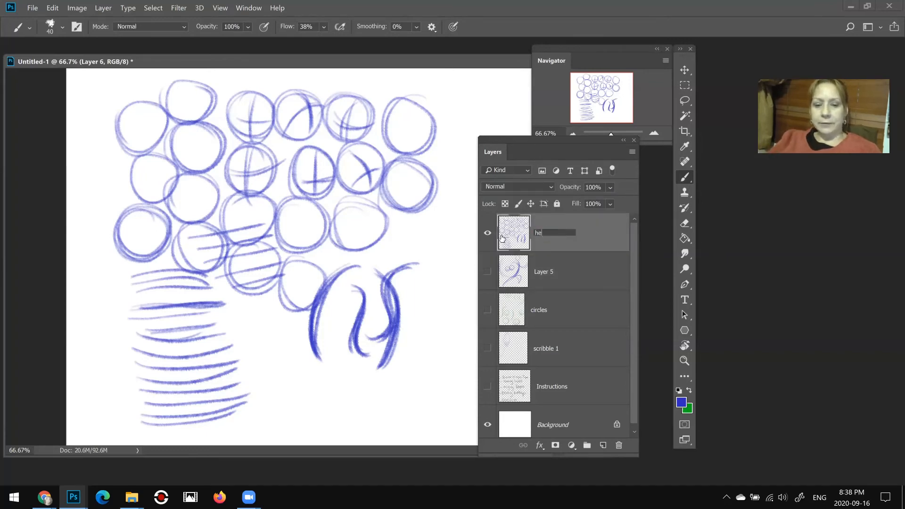
key("Return")
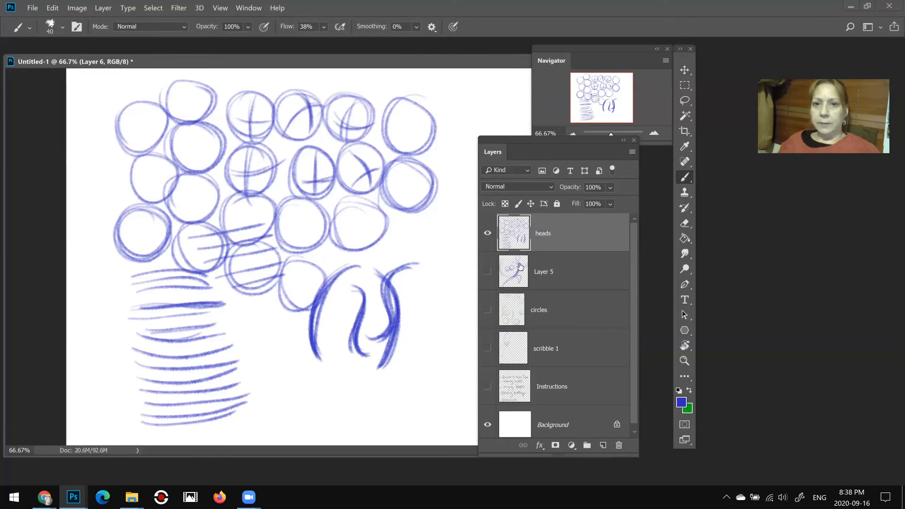
Step: Rename Layer 5 as gesture
double_click(546, 273)
type("gesture")
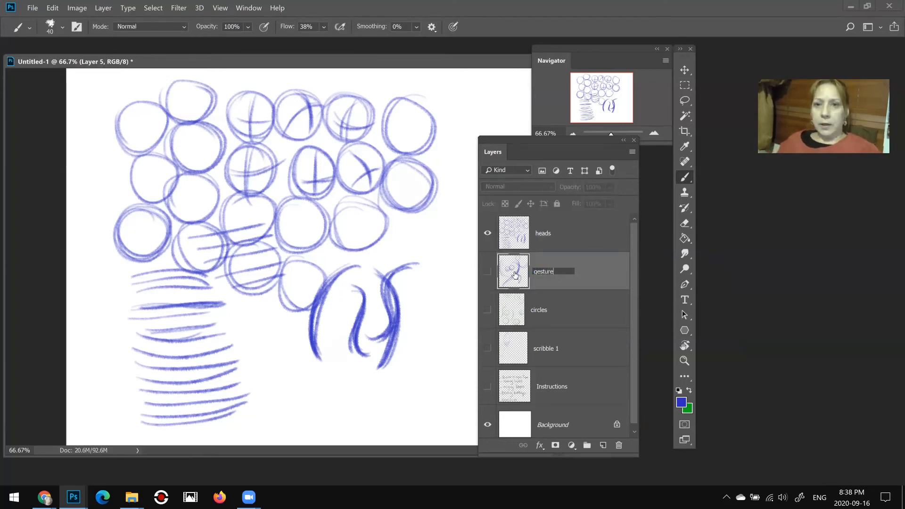
key("Return")
Step: Hide the heads layer and view the gesture, circles and scribble 1 layers one at a time
left_click(487, 271)
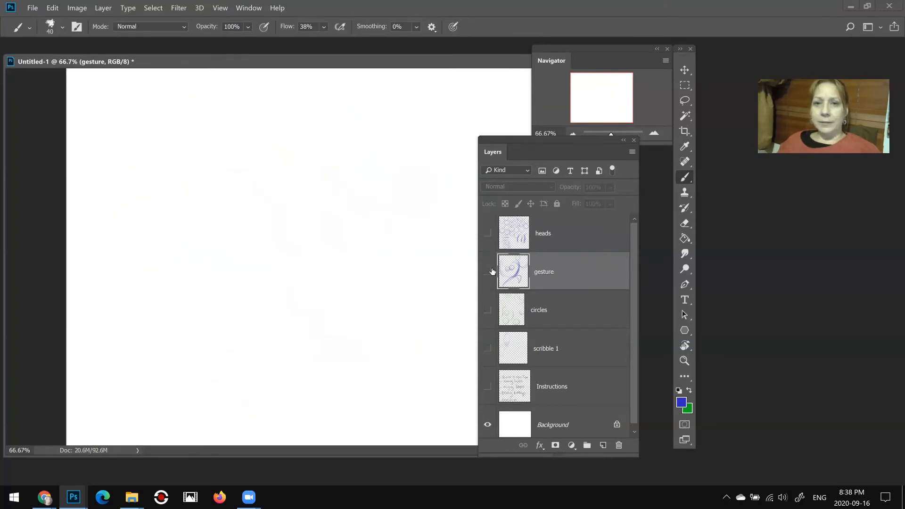
left_click(488, 271)
left_click(489, 311)
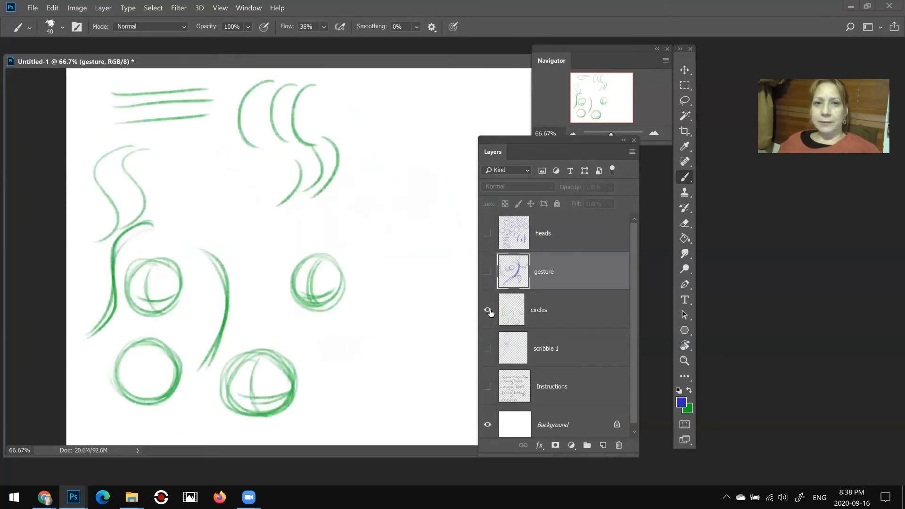
left_click(489, 349)
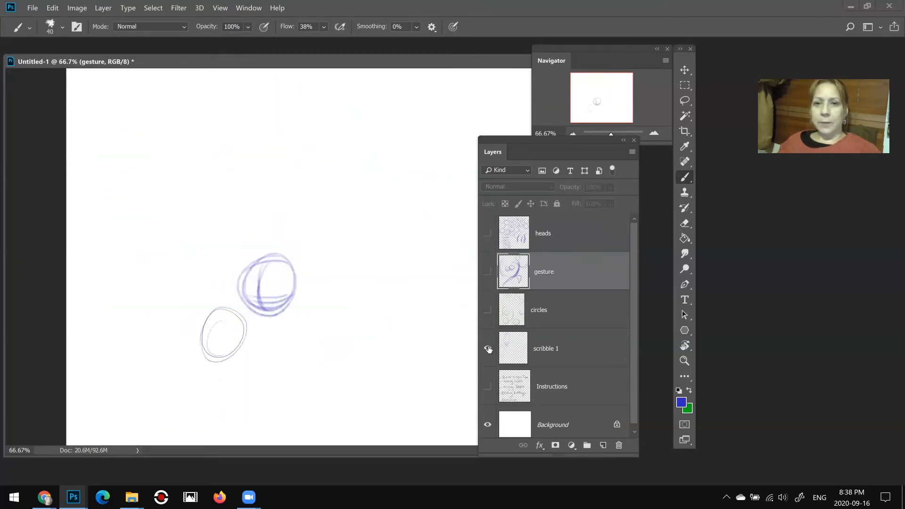
Step: Show the heads, gesture, circles and scribble 1 layers together, and toggle the selected heads layer off and back on
left_click(488, 272)
left_click(490, 236)
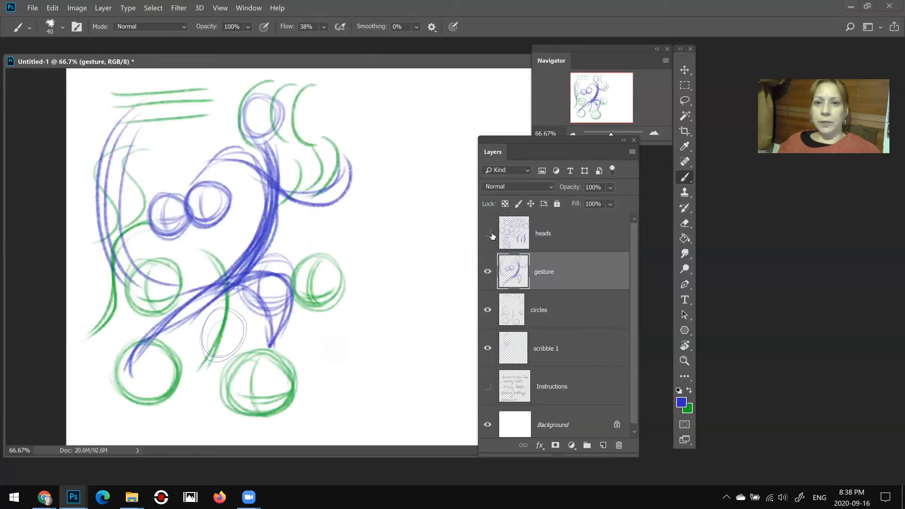
left_click(541, 235)
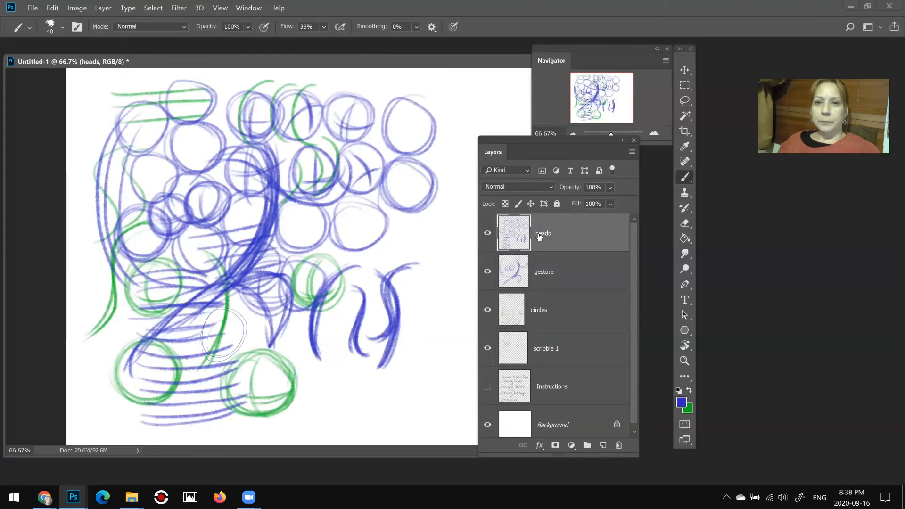
left_click(488, 234)
left_click(489, 234)
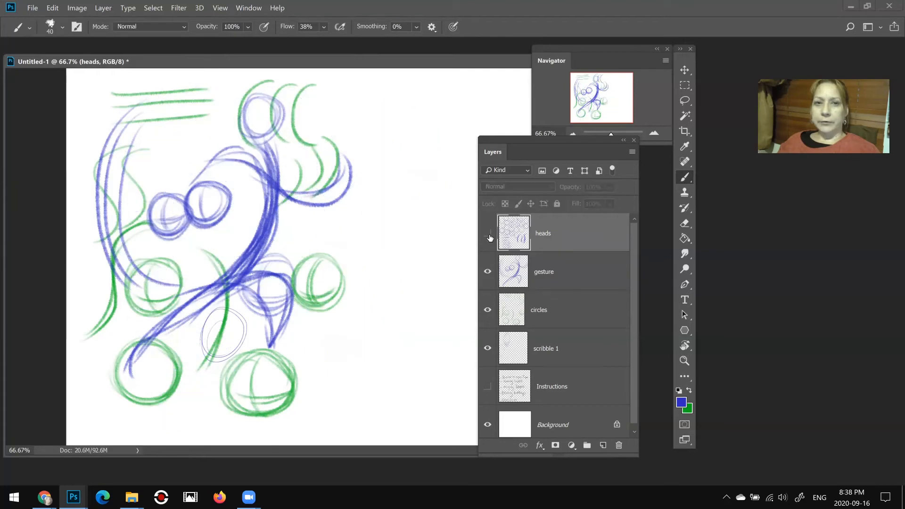
left_click(488, 234)
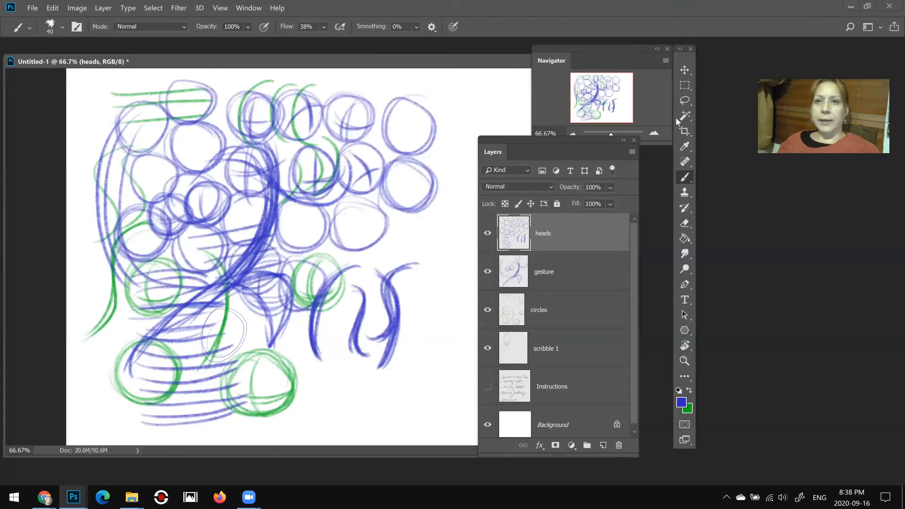
Step: Move the heads layer's drawing down and to the right on the canvas with the Move tool
left_click(684, 69)
left_click_drag(274, 209, 343, 273)
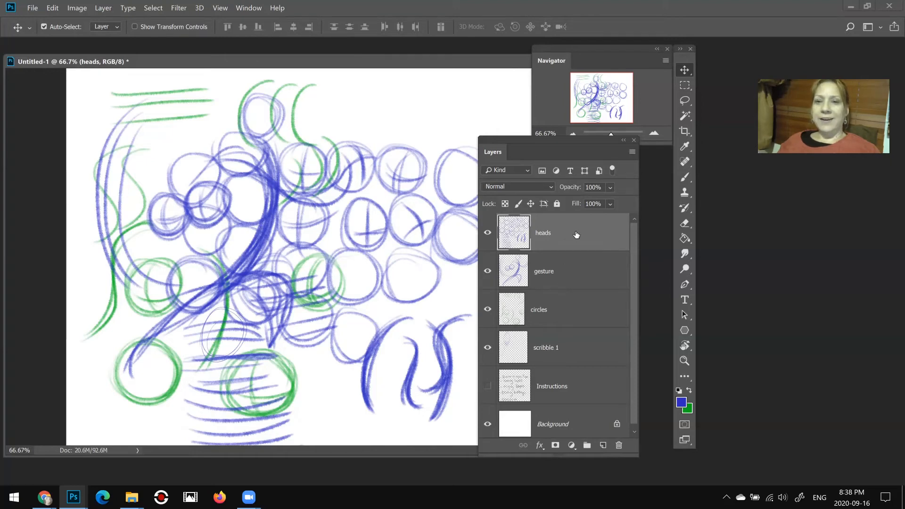
Step: Select the four layers from scribble 1 through heads, scale them together to about 90%, and shift them up to fit the canvas
left_click(552, 351)
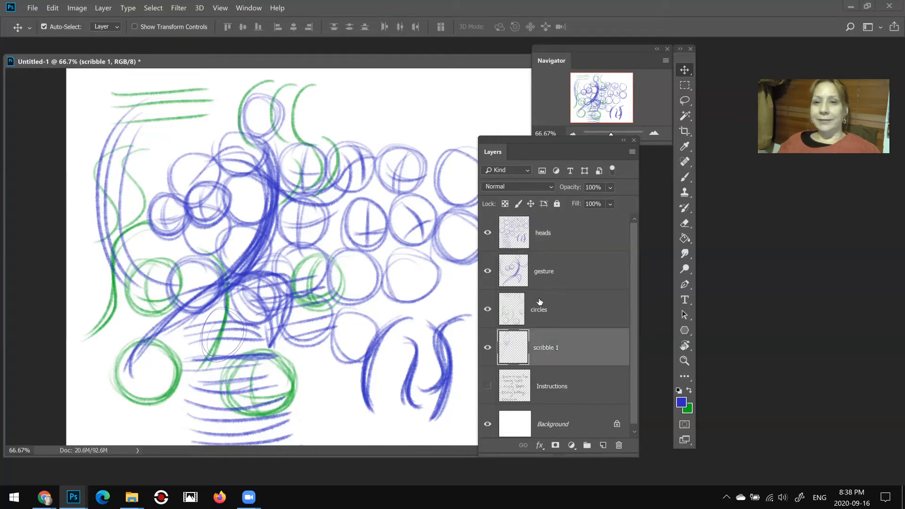
left_click(575, 237)
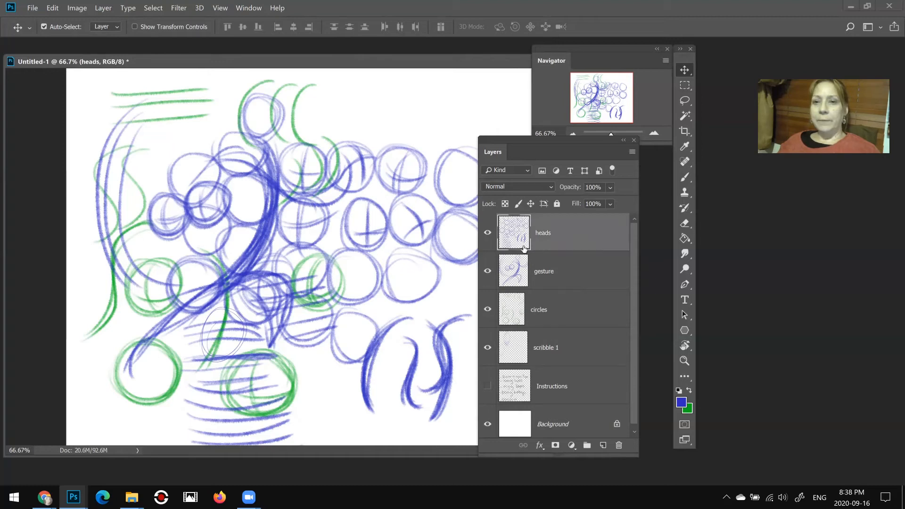
left_click(549, 353)
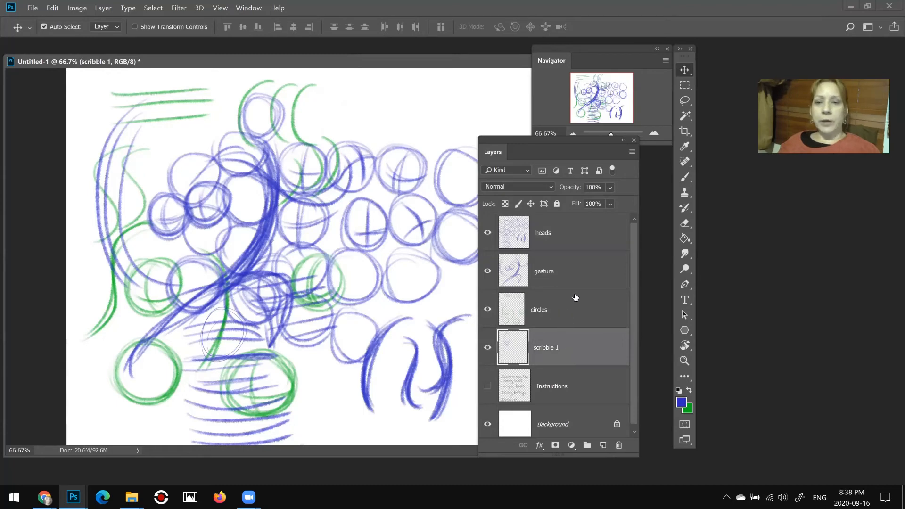
left_click(573, 242, "shift")
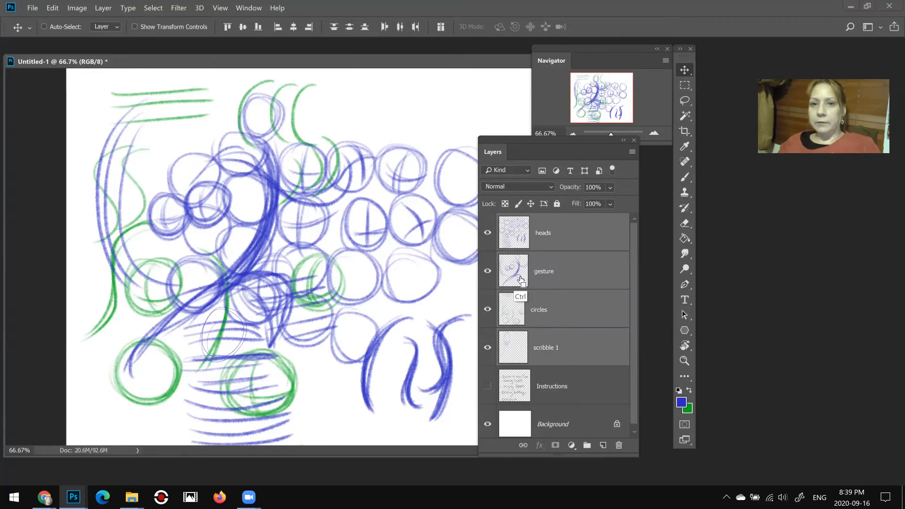
key("ctrl+minus")
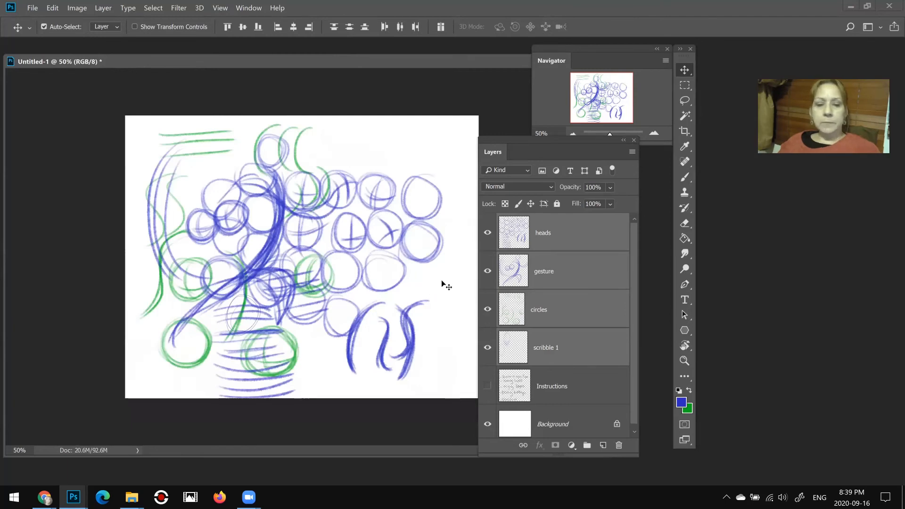
key("ctrl")
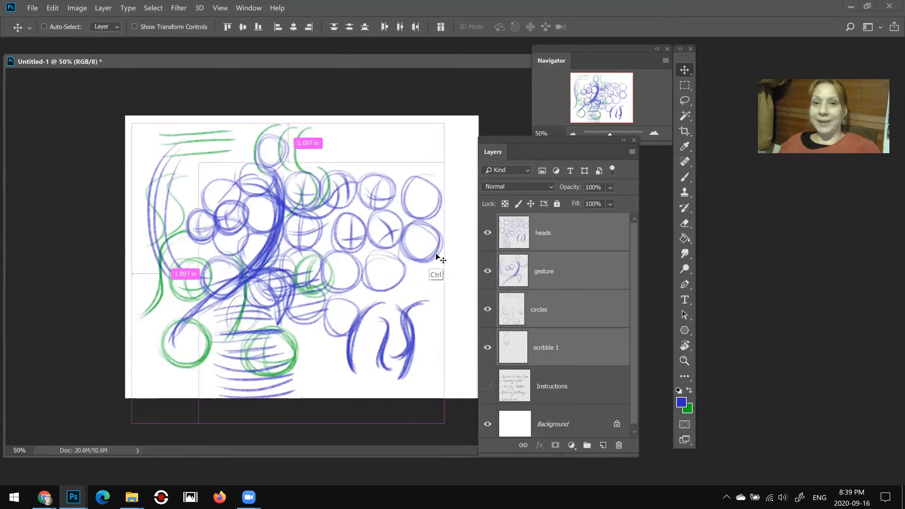
key("ctrl+t")
left_click_drag(439, 126, 401, 175)
left_click_drag(363, 268, 382, 245)
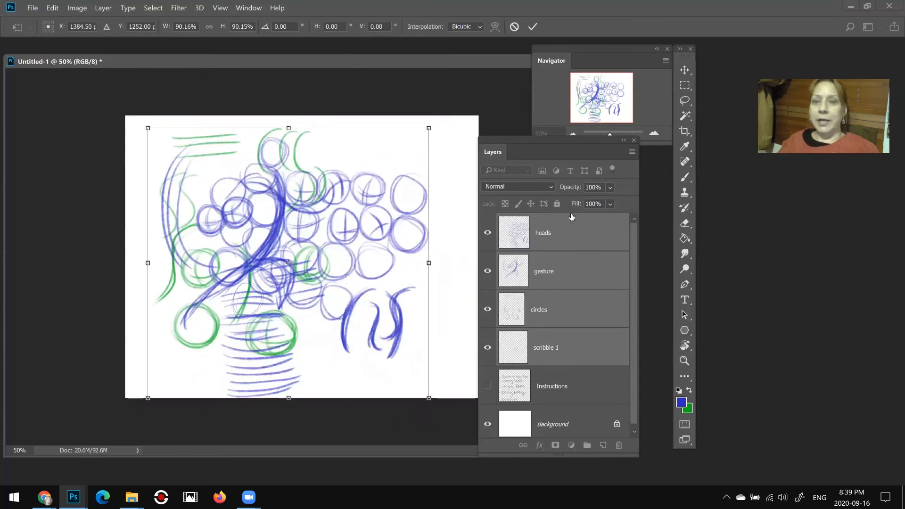
key("Return")
Step: Lower the opacity of the four selected sketch layers to 85% and put them in a group
left_click(610, 203)
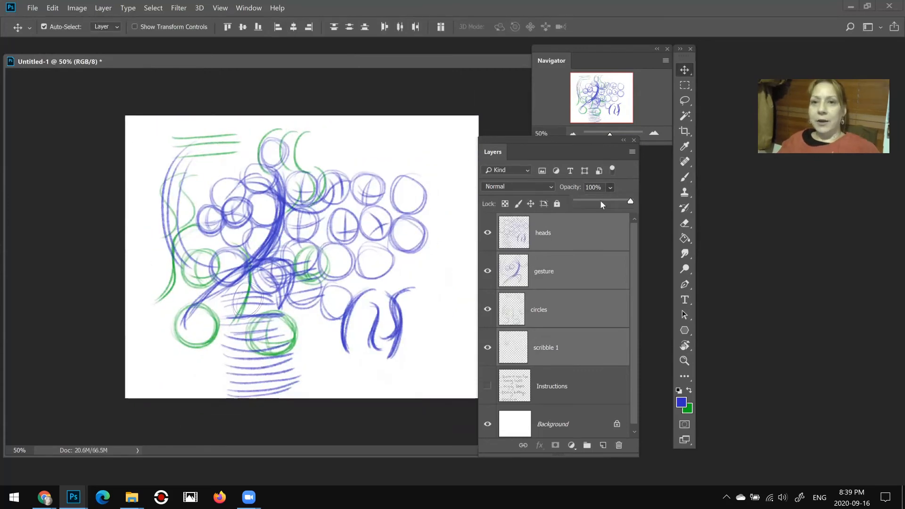
mouse_move(595, 202)
left_mouse_down()
mouse_move(609, 200)
mouse_move(582, 202)
mouse_move(622, 201)
left_mouse_up()
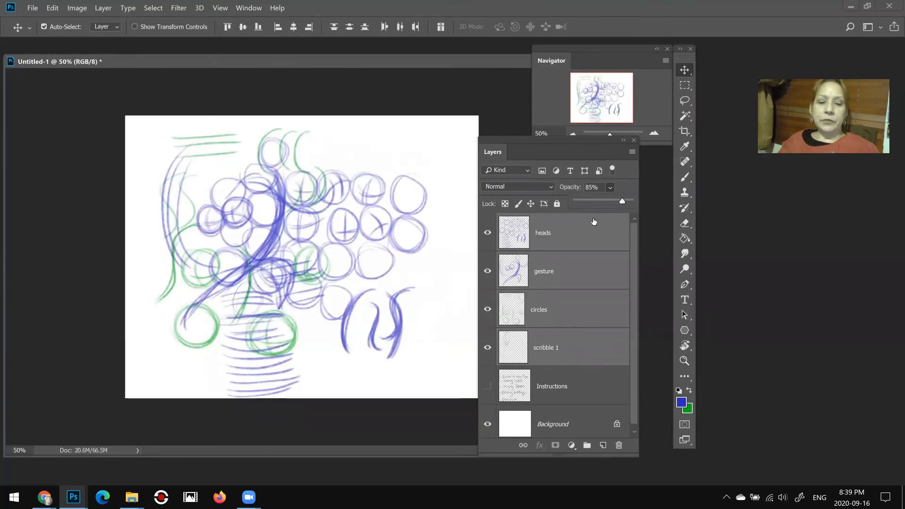
key("ctrl")
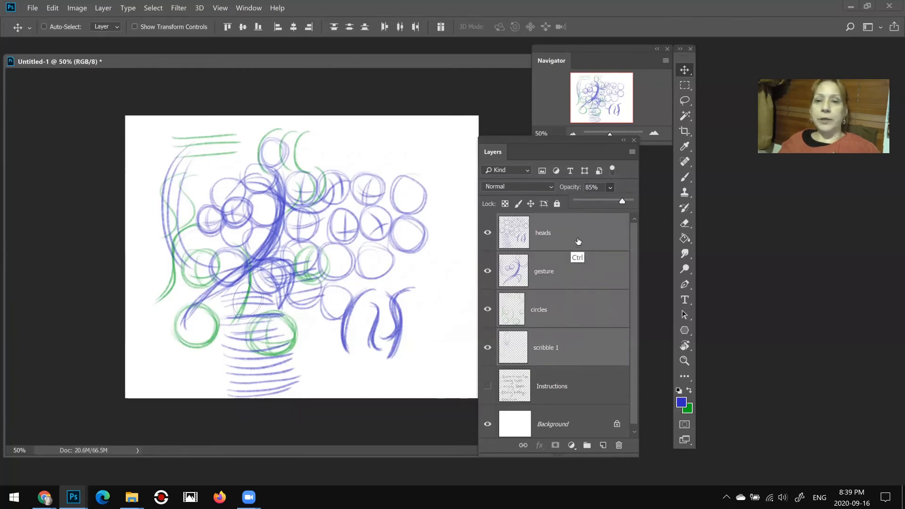
key("ctrl+g")
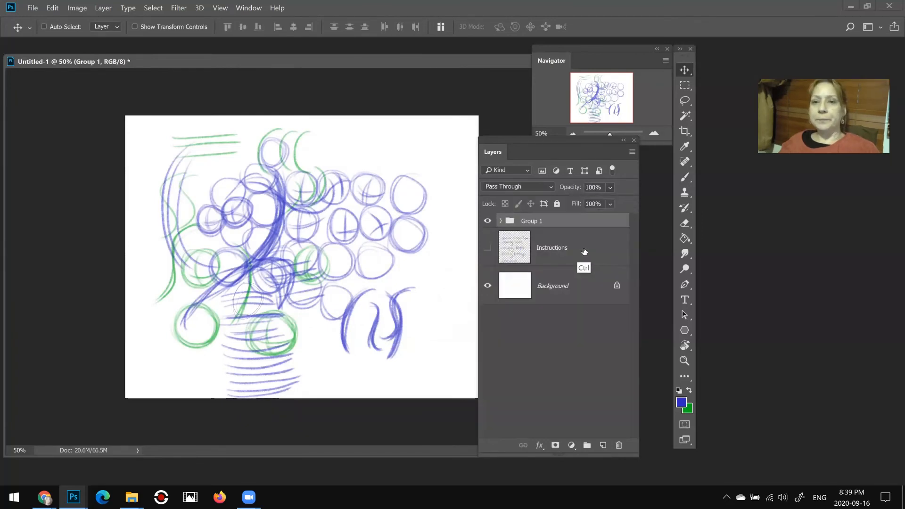
Step: Toggle the new group's visibility off and on twice, and briefly expand and collapse it to check its contents
left_click(488, 222)
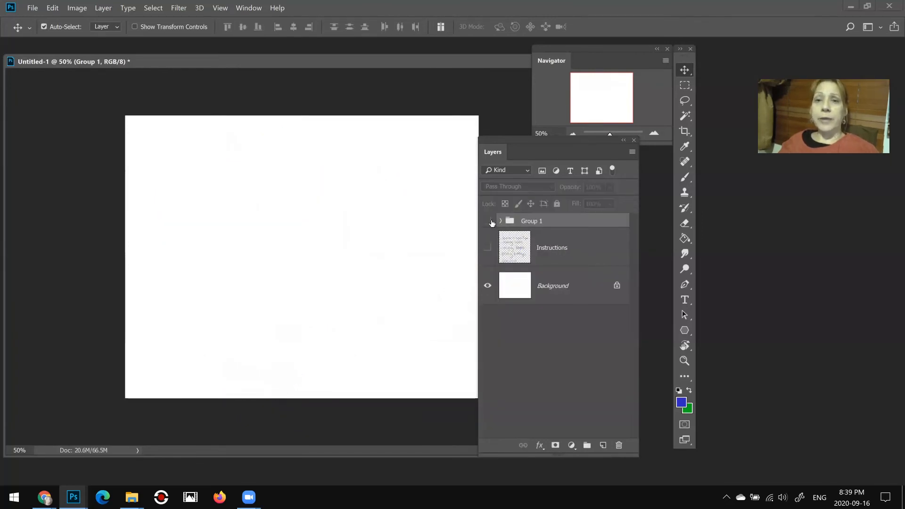
left_click(488, 221)
left_click(488, 221)
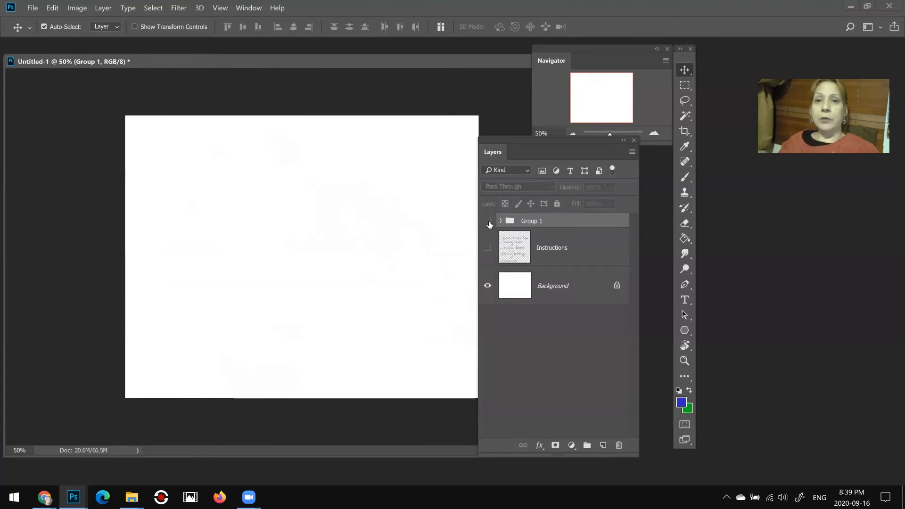
left_click(489, 221)
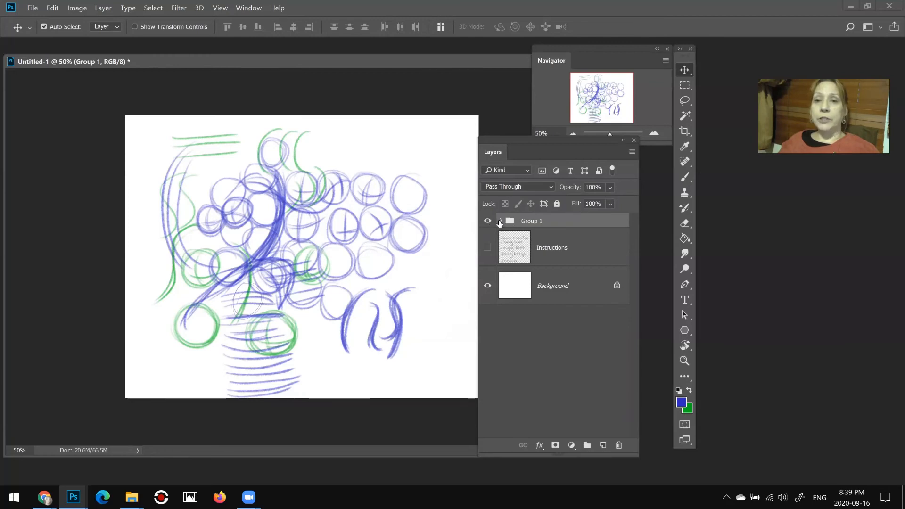
left_click(501, 222)
left_click(510, 222)
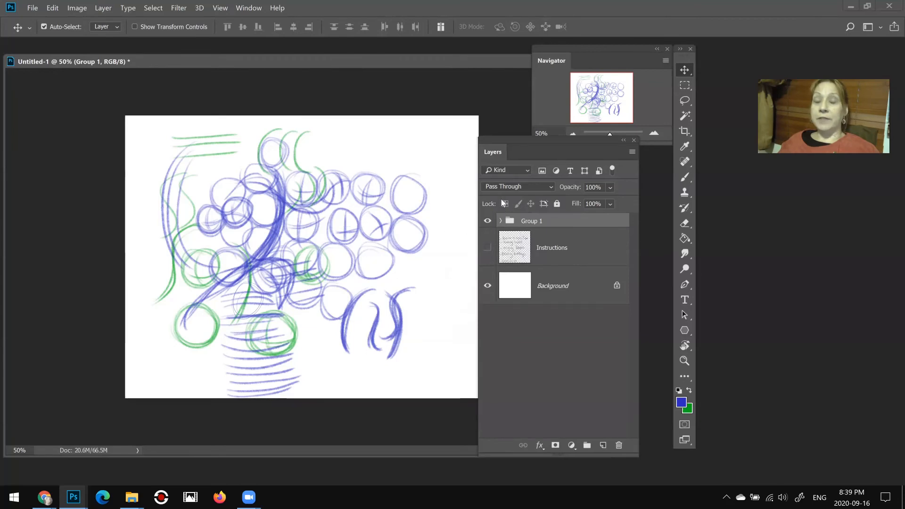
Step: Rename the group as Rough, toggle its visibility, and leave it hidden
double_click(530, 222)
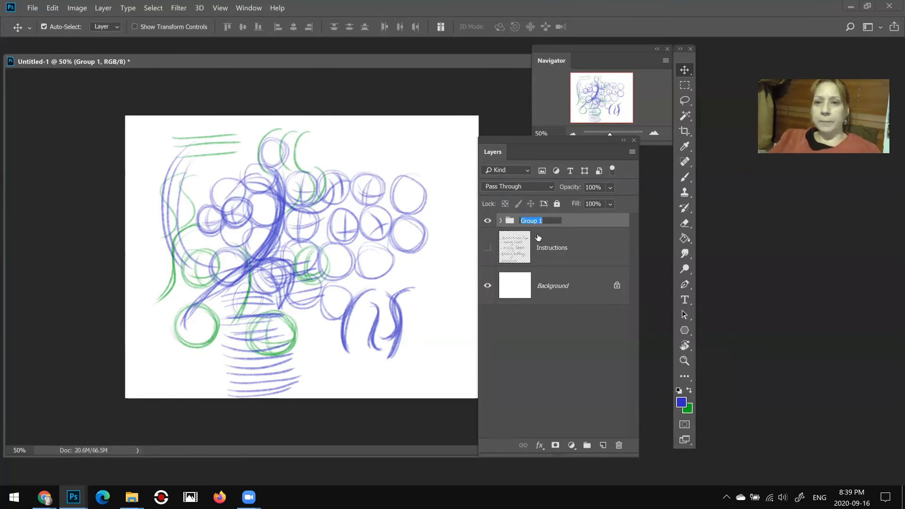
type("Rough")
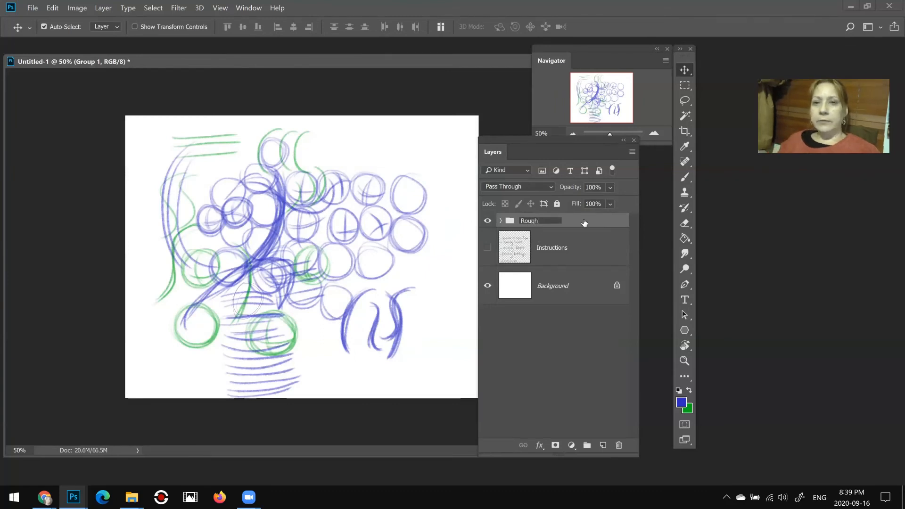
key("Return")
left_click(488, 222)
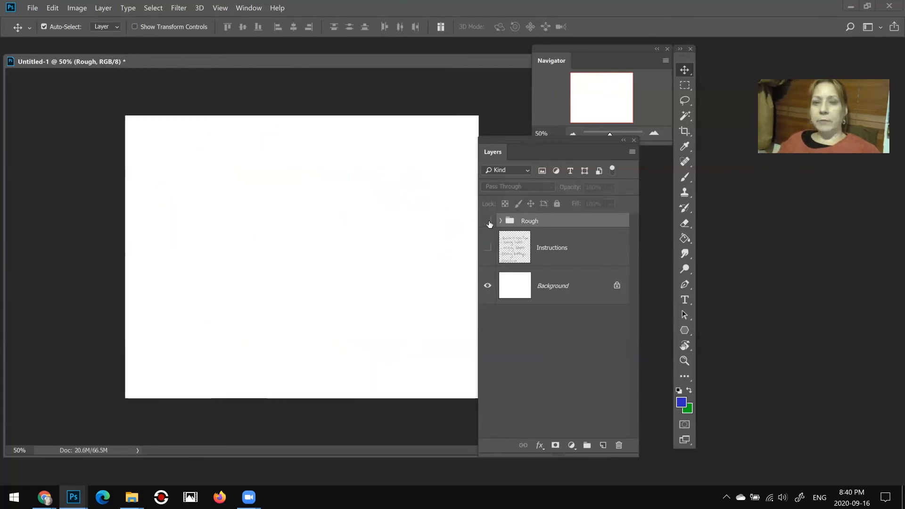
left_click(488, 222)
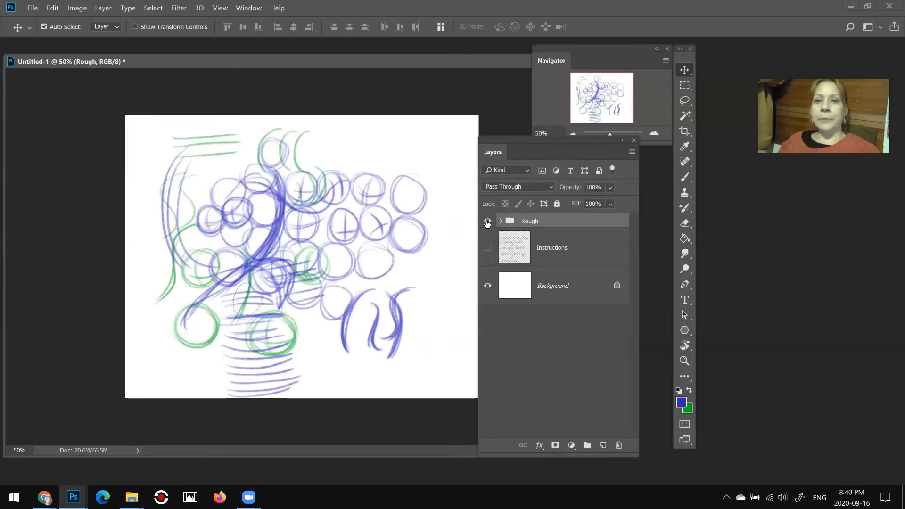
left_click(488, 222)
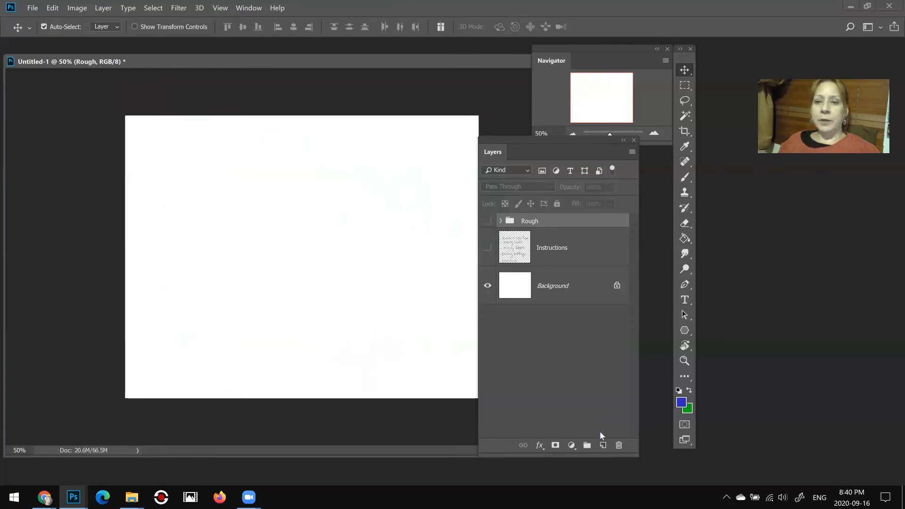
Step: Add a new empty layer above the Rough group and place it in its own group
left_click(603, 445)
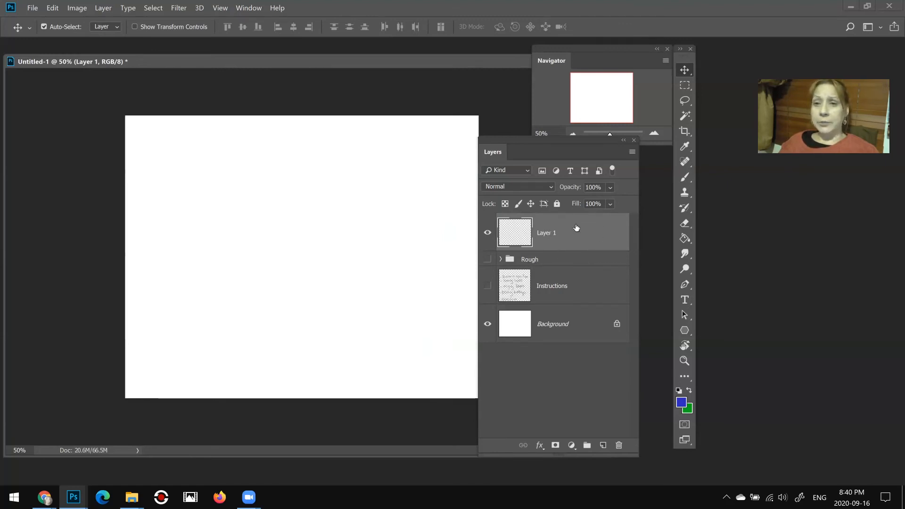
left_click(488, 236)
left_click(489, 236)
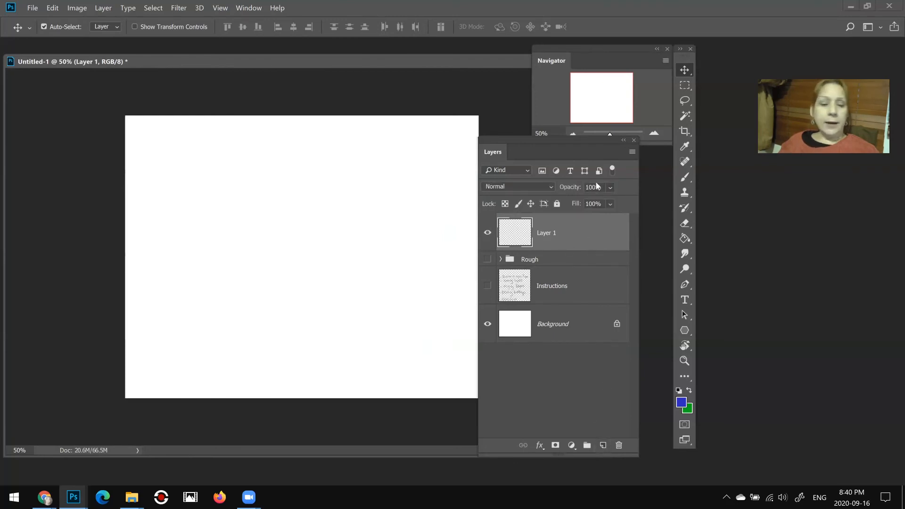
key("ctrl")
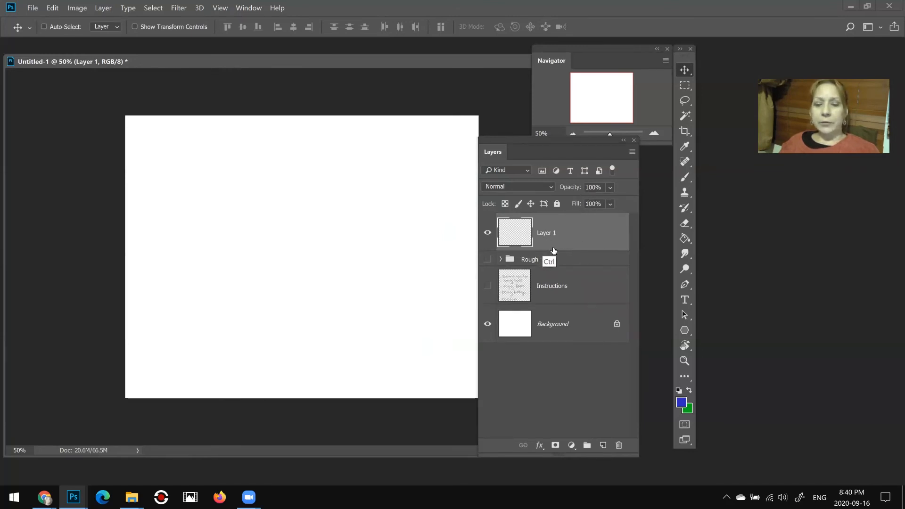
key("ctrl+g")
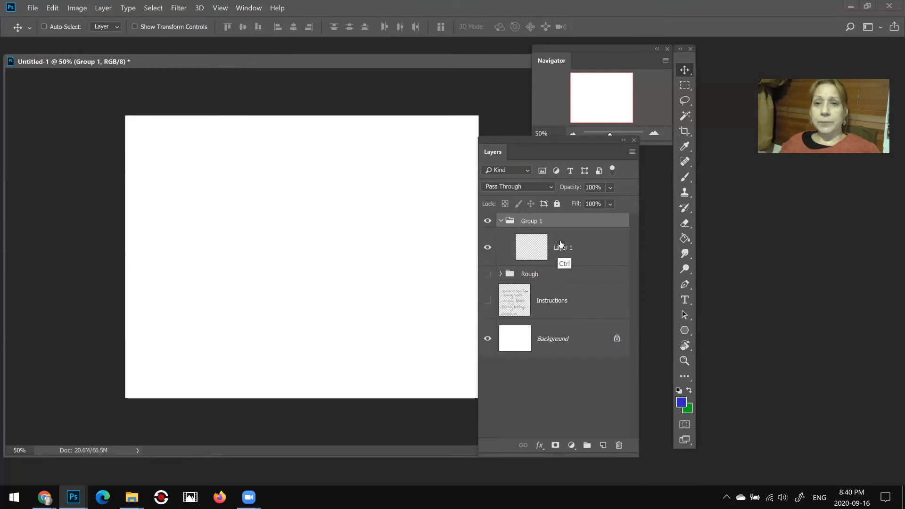
Step: Rename the group containing the new empty layer as Clean
double_click(529, 221)
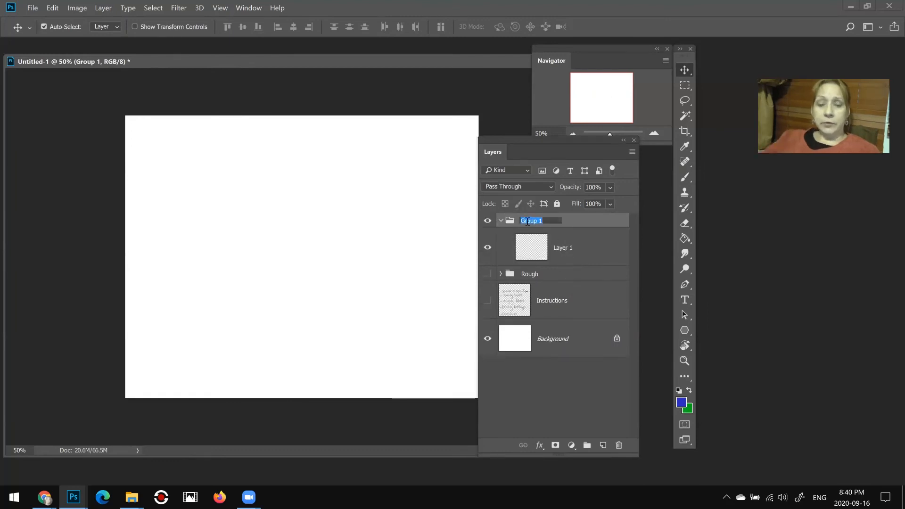
type("Cli")
type("a")
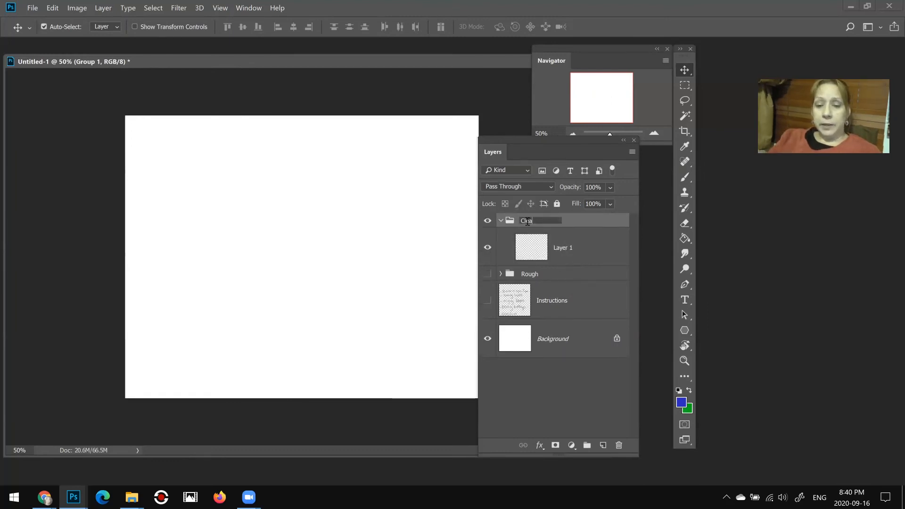
type("n")
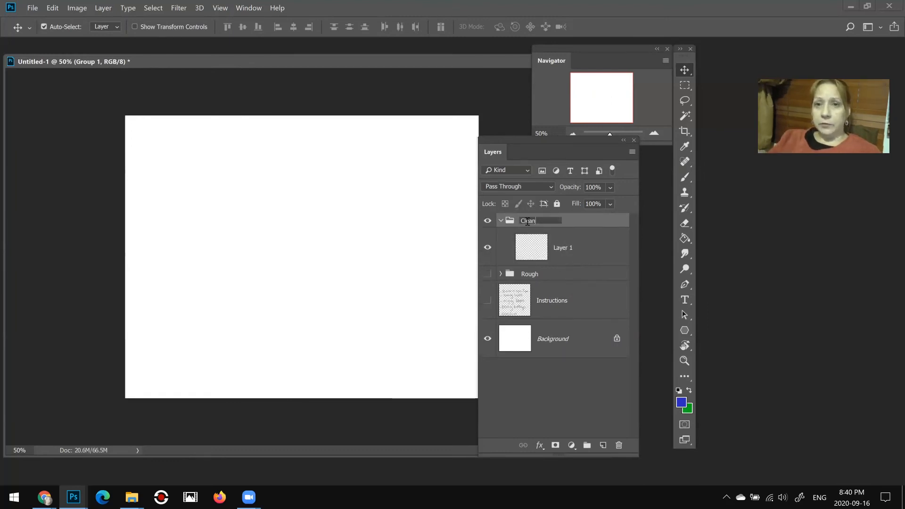
left_click(592, 254)
Step: Show the Rough group and lower its opacity until all its sketches are faint
left_click(488, 274)
left_click(540, 278)
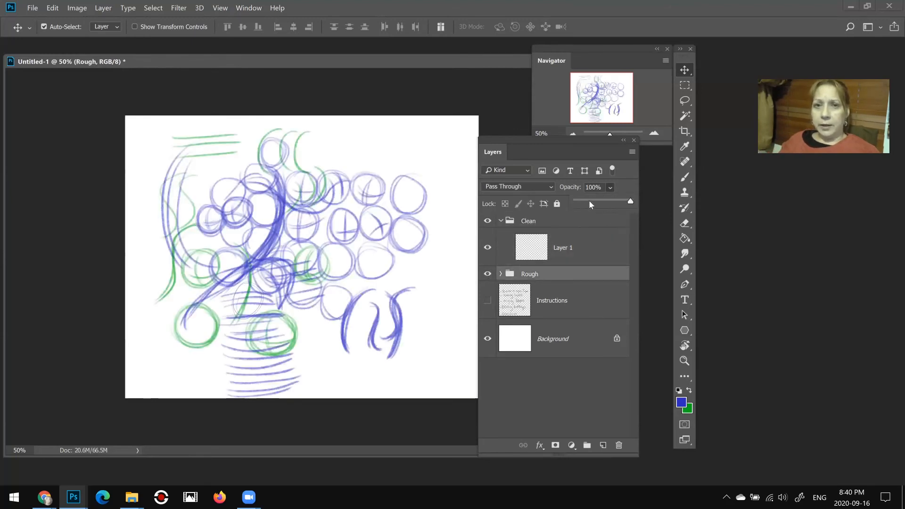
left_click_drag(589, 200, 595, 202)
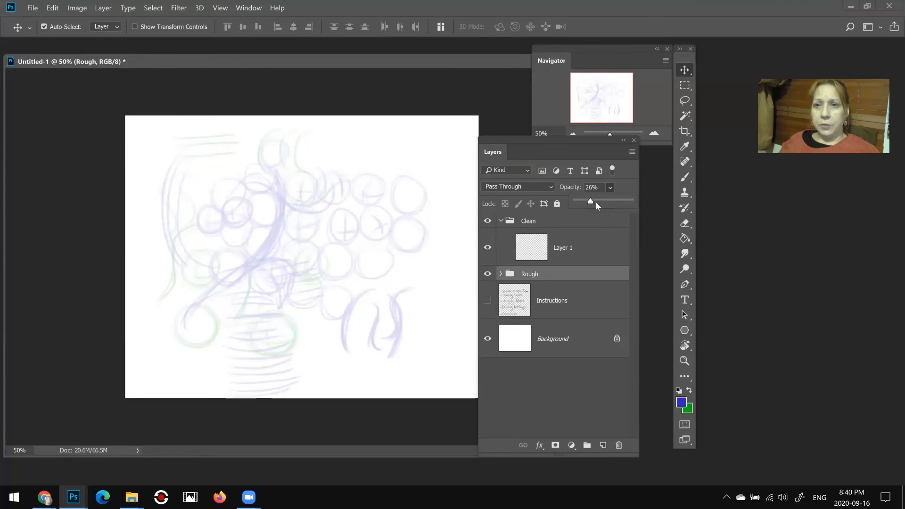
left_click(516, 279)
Step: Expand the Rough group, try its heads layer at 28% opacity before raising it to 100%, and reselect the group
left_click(501, 274)
left_click(559, 298)
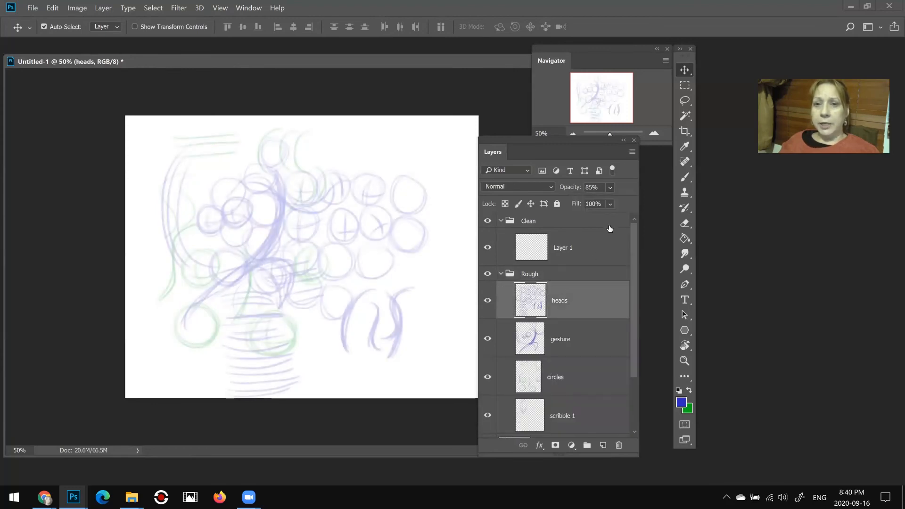
left_click(592, 202)
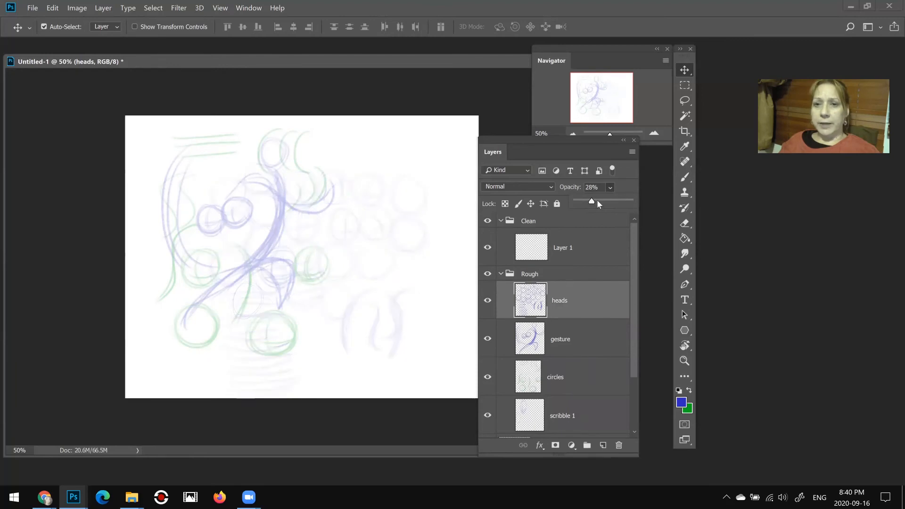
left_click_drag(614, 205, 632, 206)
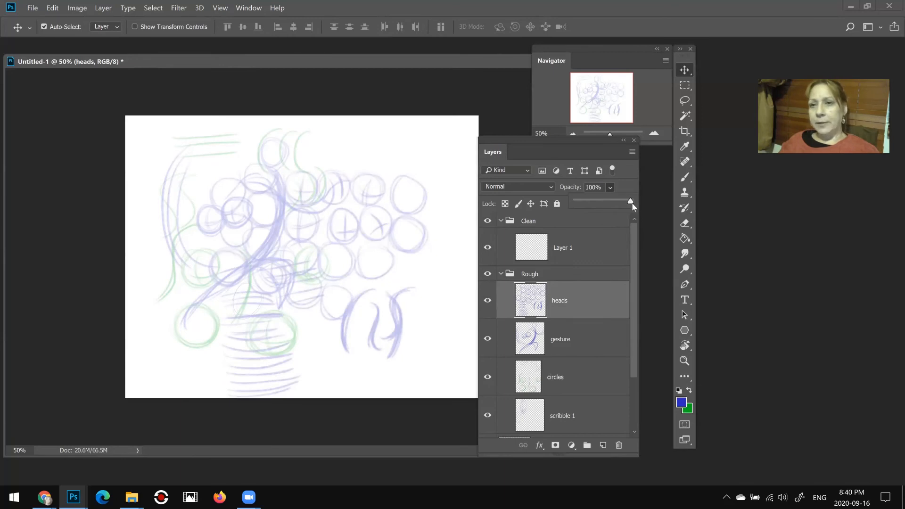
left_click_drag(632, 205, 614, 207)
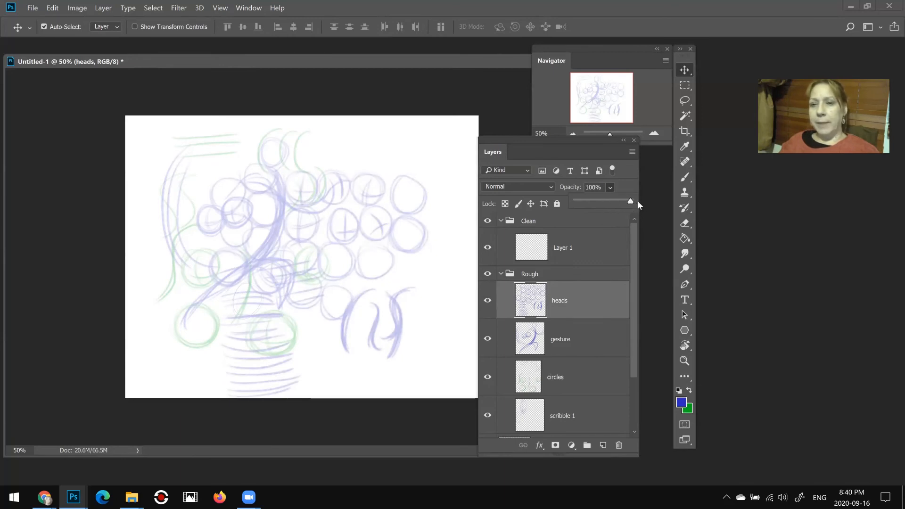
left_click(568, 277)
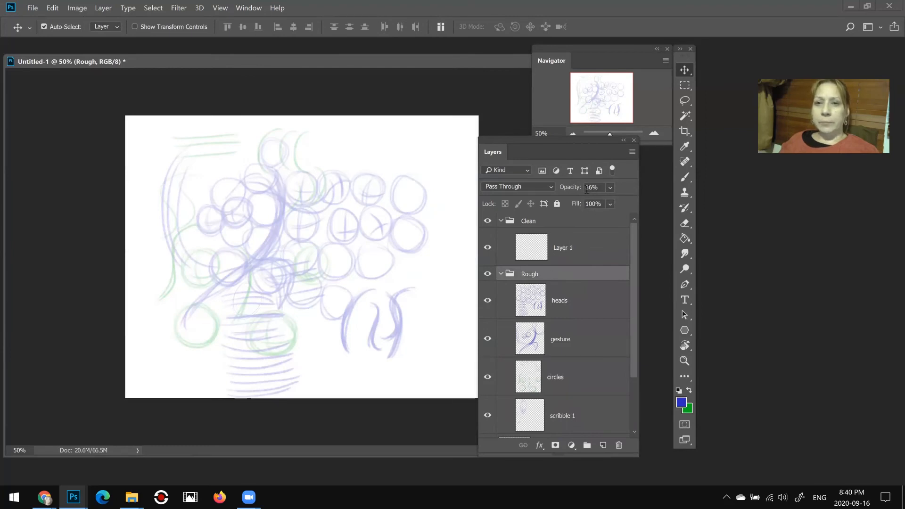
Step: Return the Rough group to 100% opacity and set its heads layer to 75% opacity
left_click(609, 188)
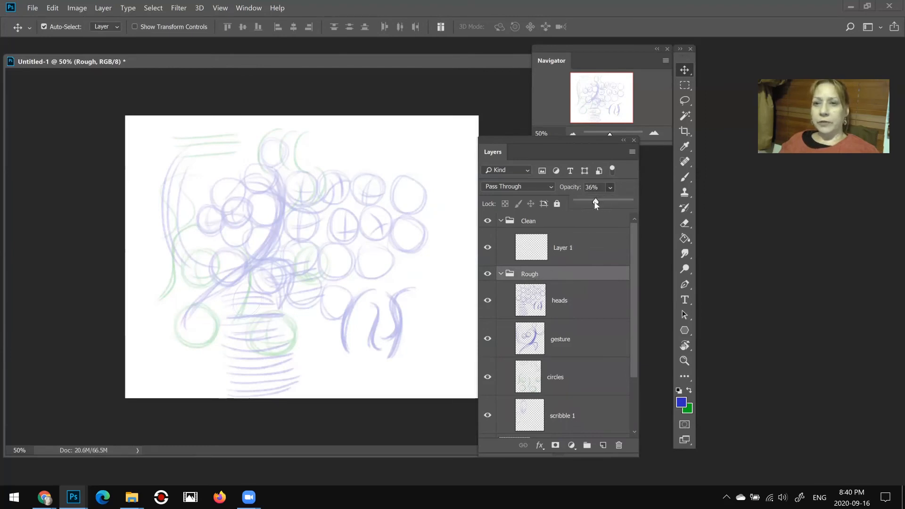
left_click_drag(595, 202, 644, 201)
left_click(585, 302)
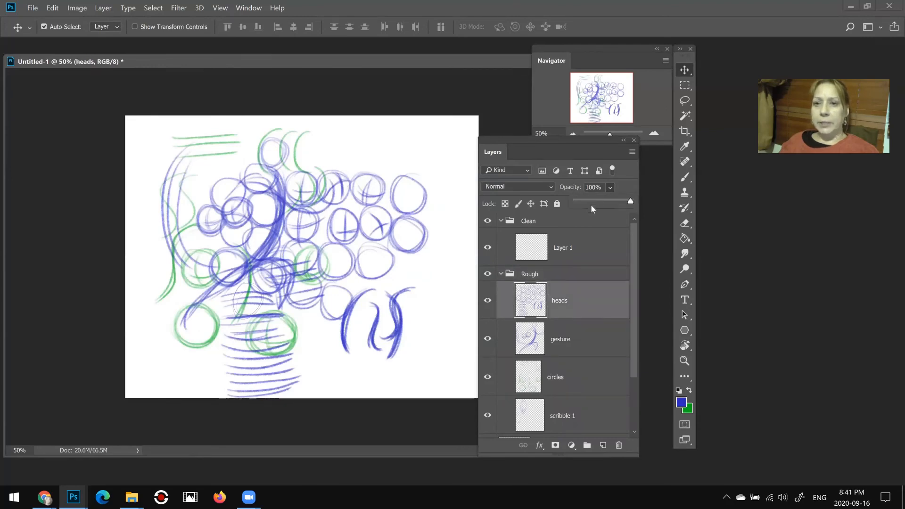
left_click(595, 201)
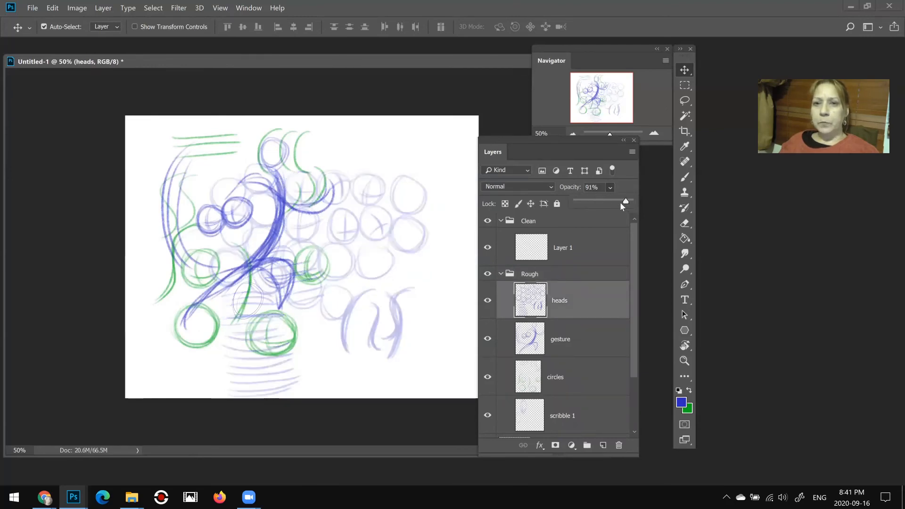
left_click_drag(621, 202, 616, 202)
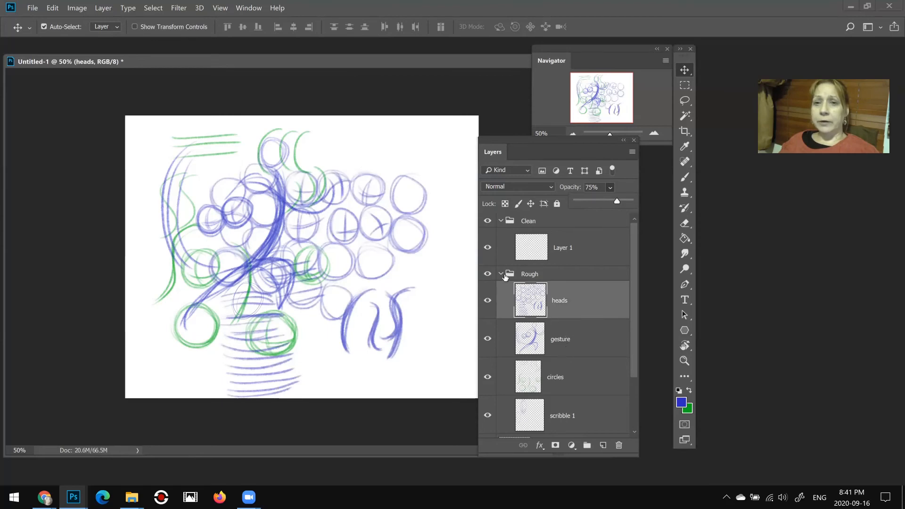
Step: Collapse the Rough group and select the empty Layer 1 inside the Clean group
left_click(505, 276)
left_click(501, 274)
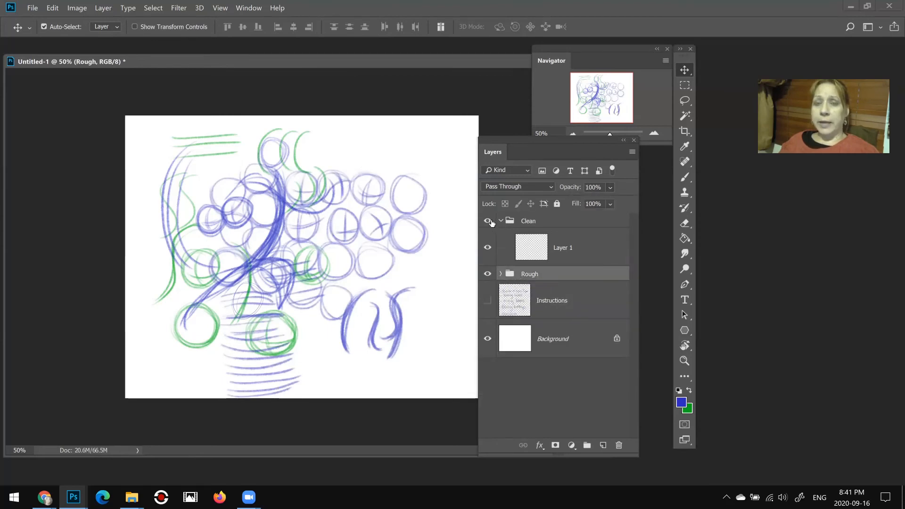
left_click(563, 249)
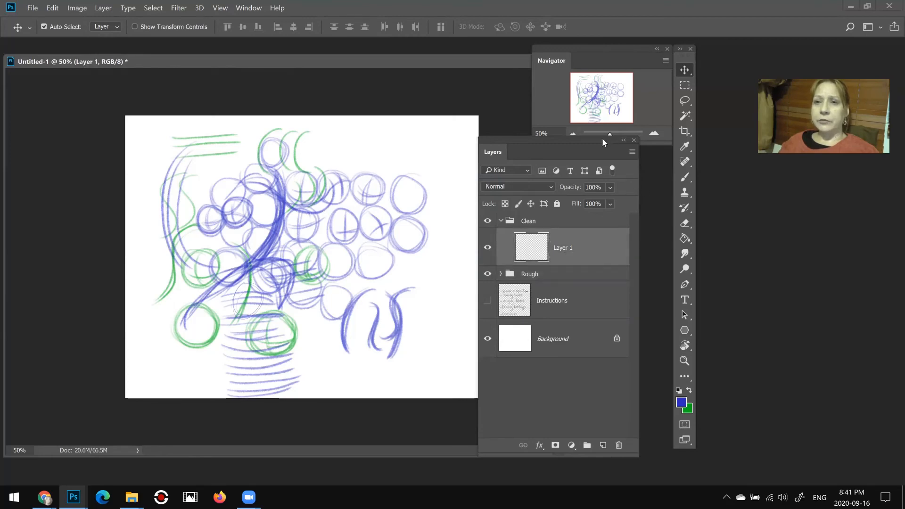
Step: Set the foreground colour to black (000000) for inking a close-up of the head circles
left_click_drag(603, 142, 623, 137)
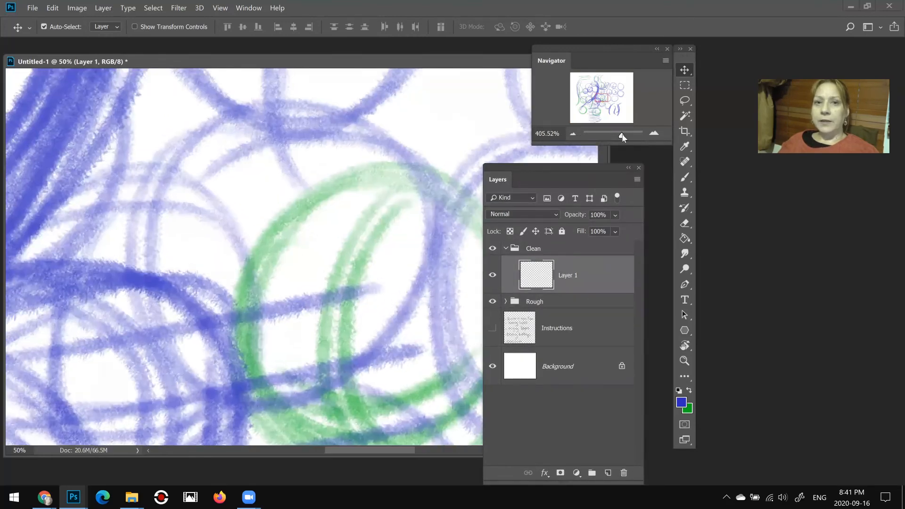
mouse_move(609, 98)
left_mouse_down()
mouse_move(600, 89)
mouse_move(617, 90)
mouse_move(602, 92)
mouse_move(609, 87)
left_mouse_up()
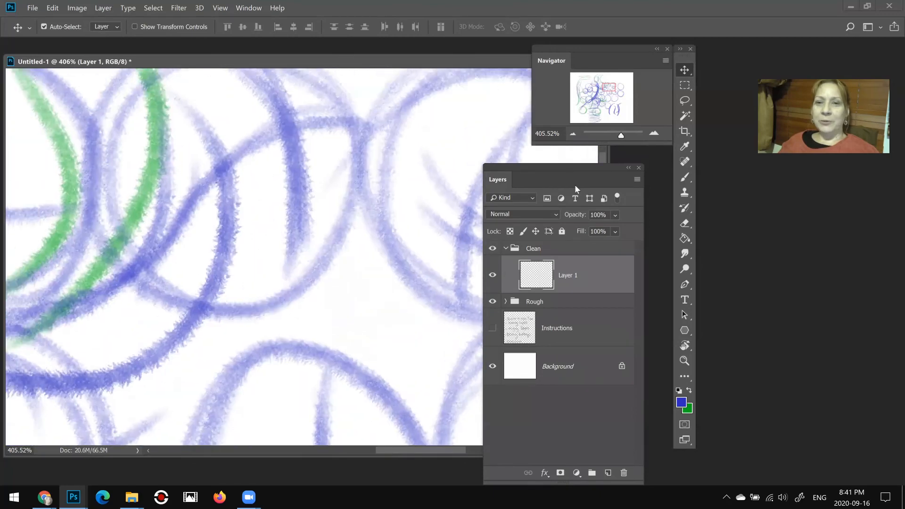
left_click(683, 408)
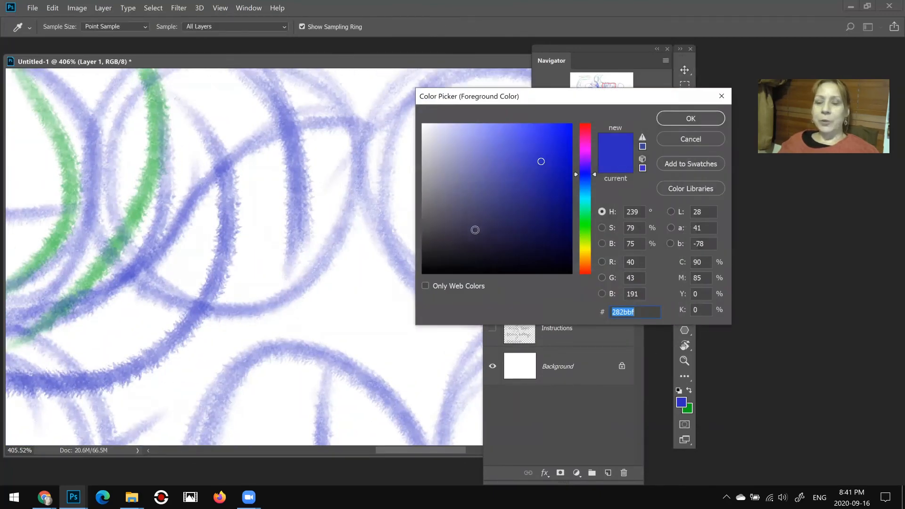
left_click_drag(430, 257, 409, 278)
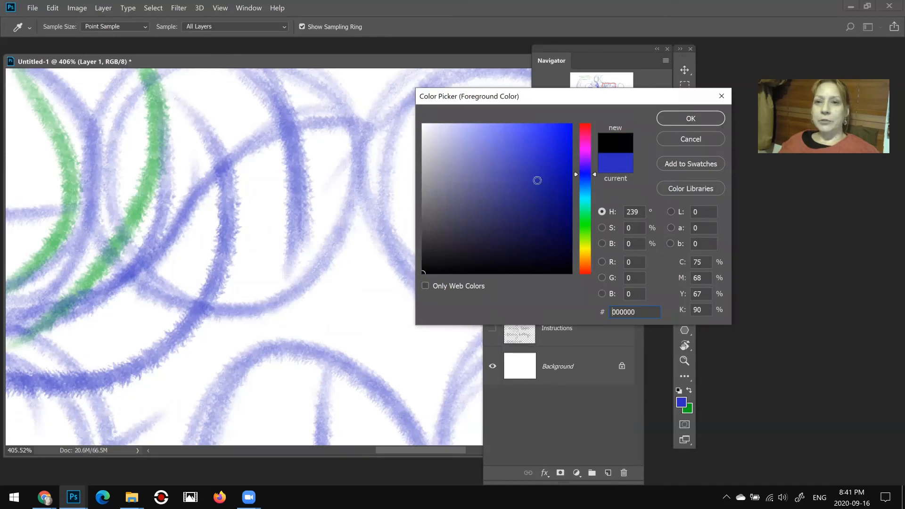
left_click(679, 120)
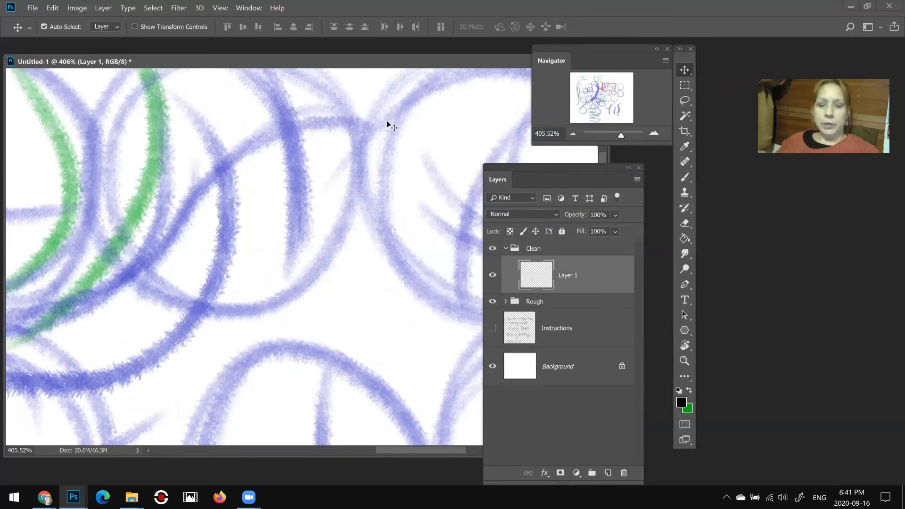
Step: Choose the Hard Round Pressure Size brush and reduce its size to 7 px
key("b")
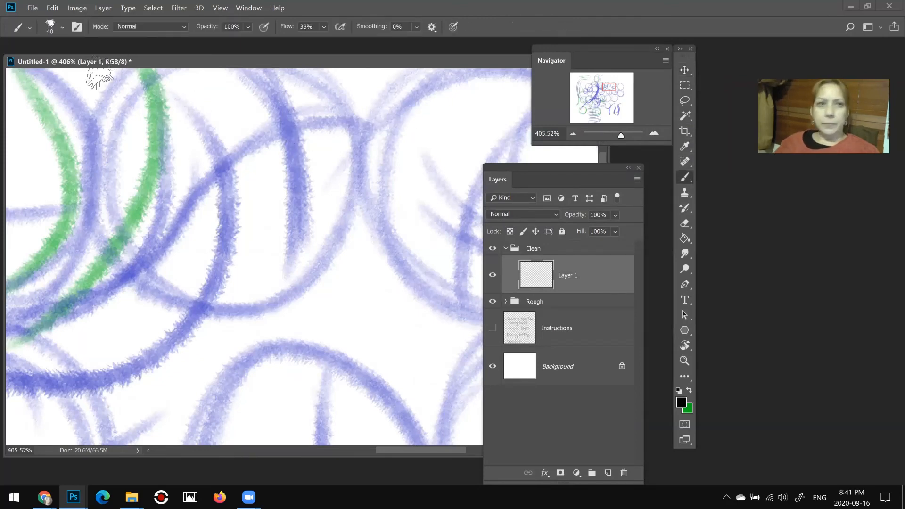
left_click(61, 29)
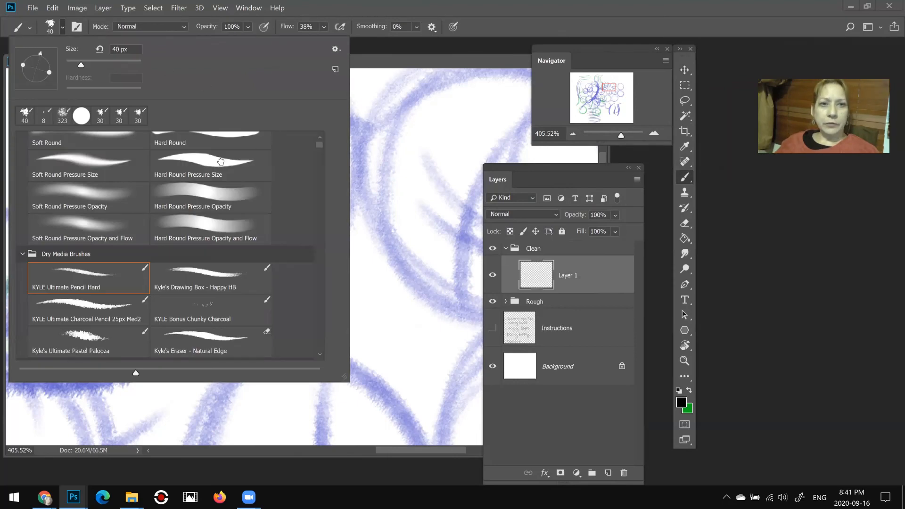
left_click(221, 162)
left_click(424, 64)
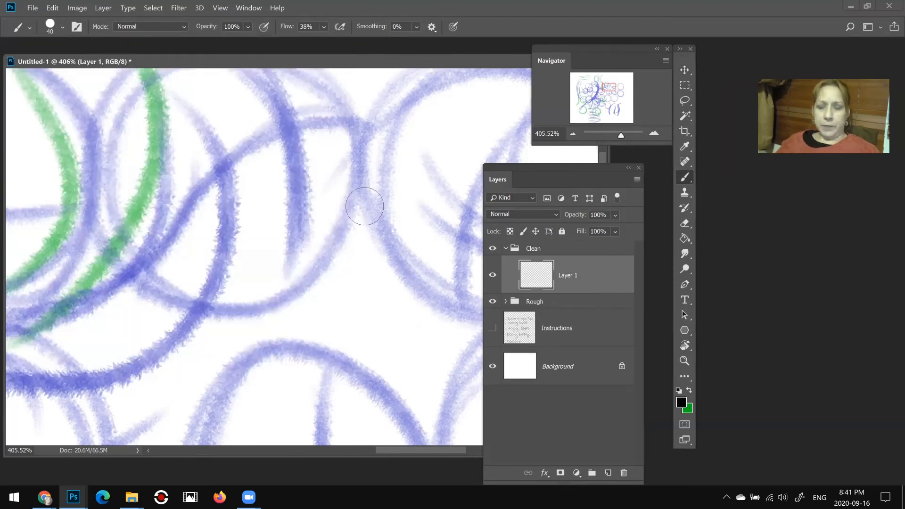
key("bracketleft")
key("bracketleft")
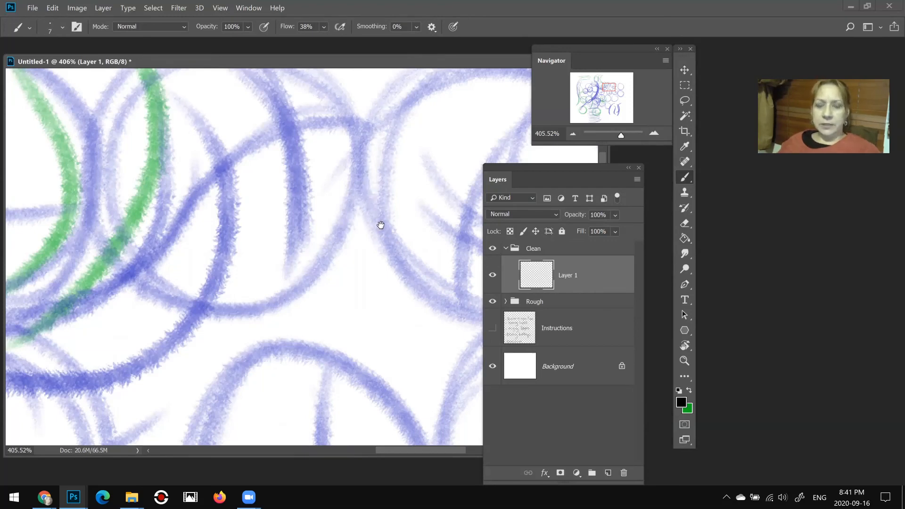
Step: Ink the upper-left curve of the tilted head circle with a few black strokes on Layer 1
left_click_drag(313, 256, 202, 263)
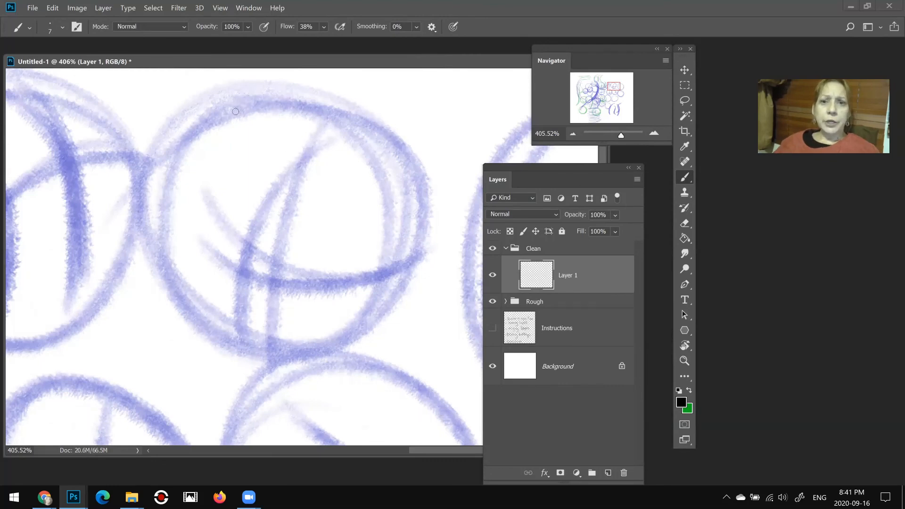
mouse_move(229, 107)
left_mouse_down()
mouse_move(196, 129)
mouse_move(169, 187)
left_mouse_up()
left_click_drag(179, 150, 163, 224)
left_click_drag(177, 157, 177, 265)
Step: Lower the Rough group's opacity to 38% and toggle its visibility off and on to compare it with the ink lines
left_click(542, 304)
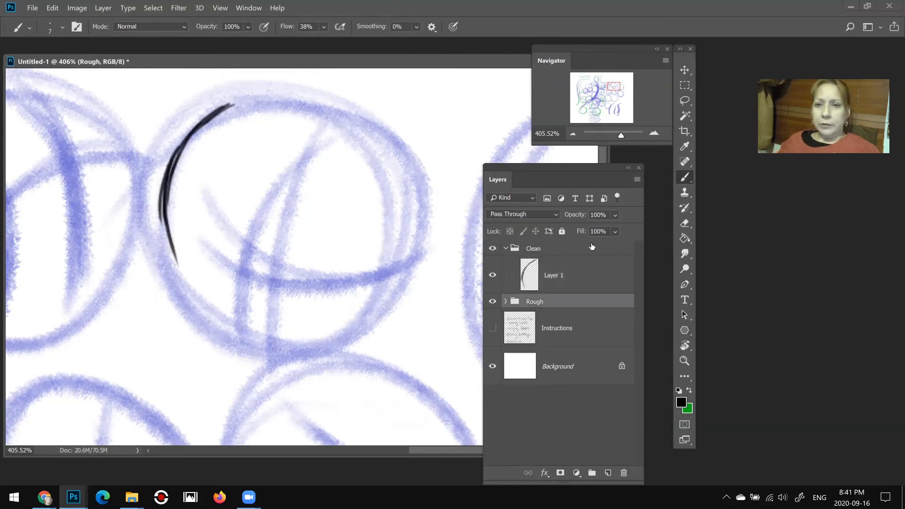
left_click(603, 230)
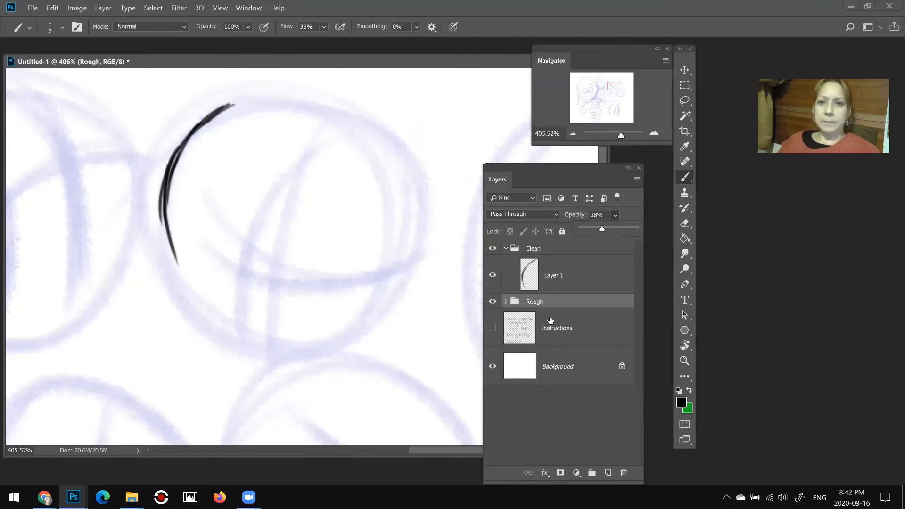
left_click(537, 303)
left_click(493, 303)
left_click(495, 303)
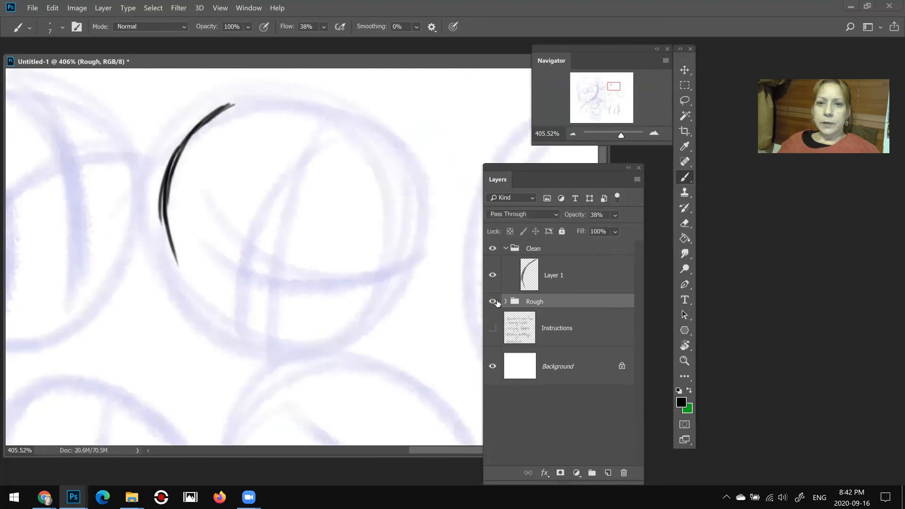
left_click(493, 303)
left_click(494, 303)
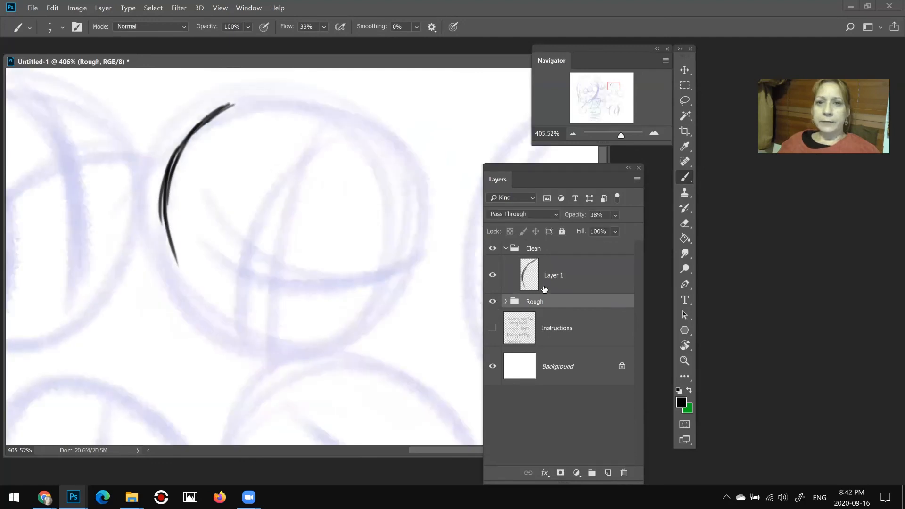
Step: On Layer 1, extend the inked face outline over the top and down the cheek, adding two eyes and a nose
left_click(554, 276)
left_click_drag(293, 96, 314, 100)
mouse_move(166, 219)
left_mouse_down()
mouse_move(194, 285)
mouse_move(233, 330)
left_mouse_up()
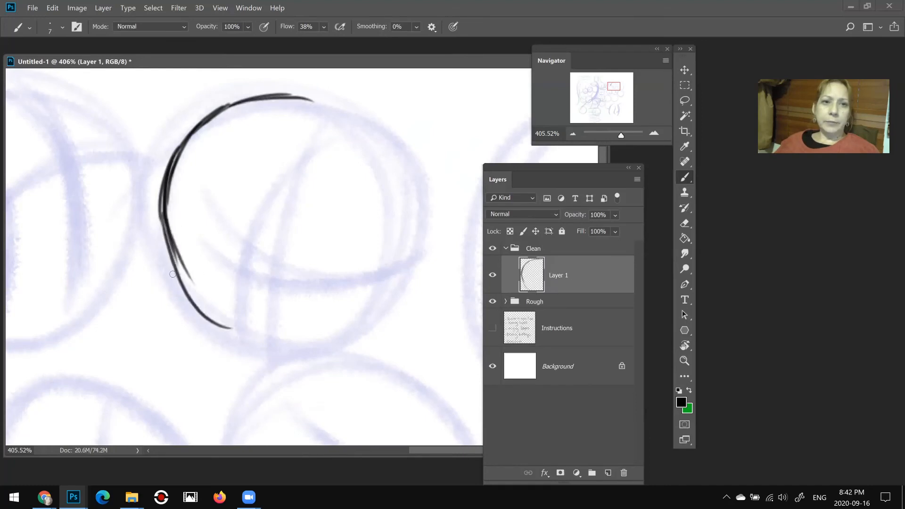
left_click_drag(166, 246, 231, 344)
mouse_move(213, 247)
left_mouse_down()
mouse_move(180, 229)
mouse_move(187, 217)
mouse_move(216, 254)
left_mouse_up()
mouse_move(342, 241)
left_mouse_down()
mouse_move(290, 277)
mouse_move(347, 285)
mouse_move(289, 278)
left_mouse_up()
mouse_move(238, 266)
left_mouse_down()
mouse_move(193, 336)
mouse_move(208, 344)
left_mouse_up()
Step: Ink the back of the head with an angular outline and add an ear below it
mouse_move(307, 103)
left_mouse_down()
mouse_move(419, 162)
mouse_move(433, 188)
left_mouse_up()
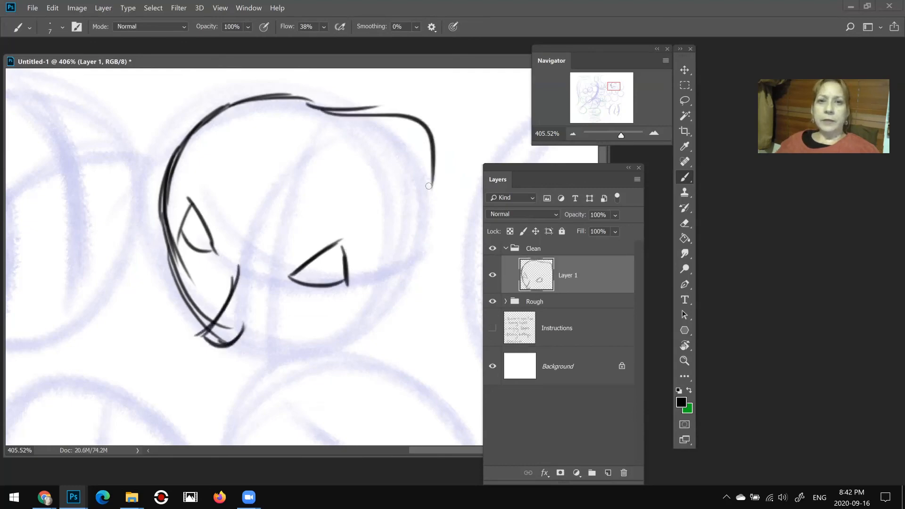
left_click_drag(423, 142, 430, 194)
left_click_drag(432, 200, 440, 206)
mouse_move(400, 288)
left_mouse_down()
mouse_move(414, 264)
mouse_move(393, 323)
left_mouse_up()
left_click_drag(418, 268, 399, 312)
Step: Draw pupils in both eyes and an arched eyebrow above each one
left_click_drag(339, 253, 334, 265)
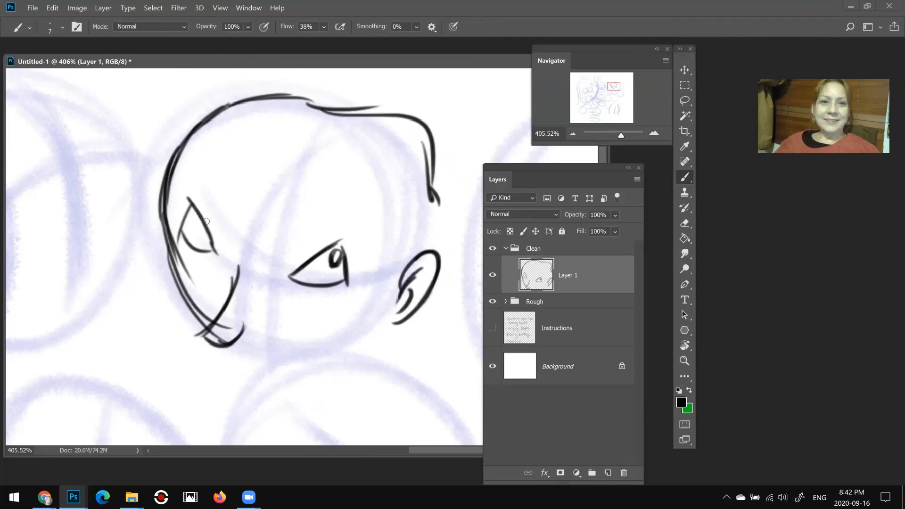
mouse_move(205, 218)
left_mouse_down()
mouse_move(197, 230)
mouse_move(207, 221)
left_mouse_up()
left_click_drag(170, 190, 229, 173)
mouse_move(322, 198)
left_mouse_down()
mouse_move(368, 248)
mouse_move(369, 260)
left_mouse_up()
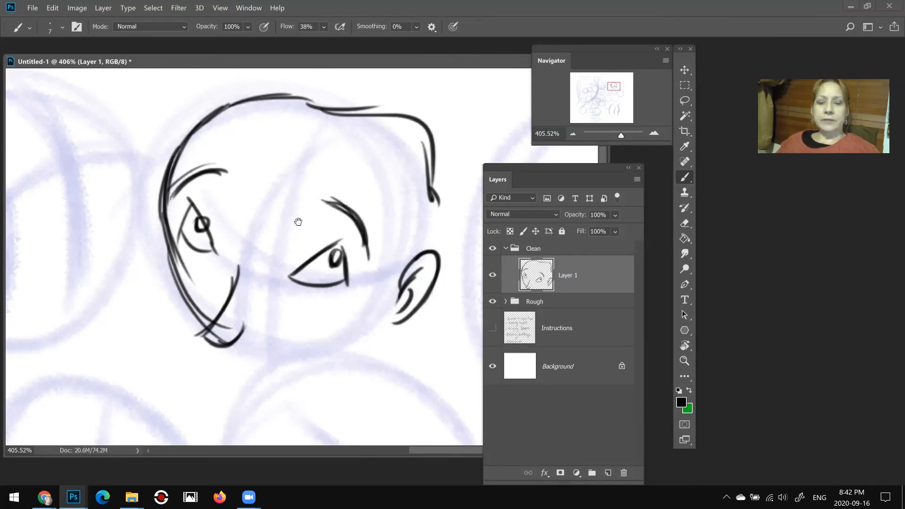
Step: Draw a rounded, banded shape on top of the head and extend the back of the head down to the ear
left_click_drag(300, 201, 313, 308)
mouse_move(365, 225)
left_mouse_down()
mouse_move(215, 158)
mouse_move(189, 234)
left_mouse_up()
left_click_drag(221, 155, 190, 253)
mouse_move(271, 180)
left_mouse_down()
mouse_move(198, 248)
mouse_move(217, 232)
mouse_move(319, 214)
mouse_move(342, 225)
left_mouse_up()
left_click_drag(318, 226, 352, 211)
left_click_drag(412, 240, 374, 166)
left_click_drag(405, 236, 380, 304)
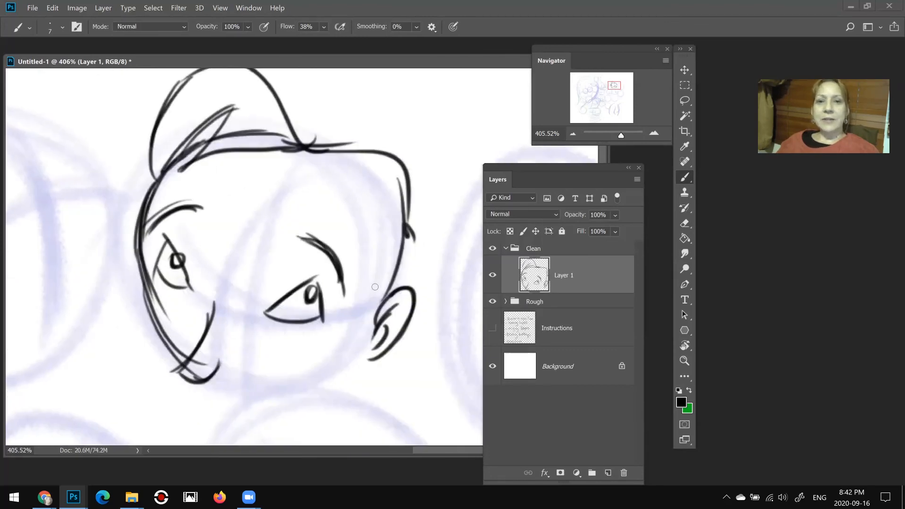
Step: Ink the hairline at the temple and the sideburn running down to the ear
mouse_move(332, 183)
left_mouse_down()
mouse_move(382, 224)
mouse_move(374, 229)
mouse_move(378, 271)
left_mouse_up()
mouse_move(367, 244)
left_mouse_down()
mouse_move(363, 312)
mouse_move(405, 208)
left_mouse_up()
left_click_drag(363, 314, 406, 185)
mouse_move(418, 262)
left_mouse_down()
mouse_move(427, 215)
mouse_move(386, 202)
left_mouse_up()
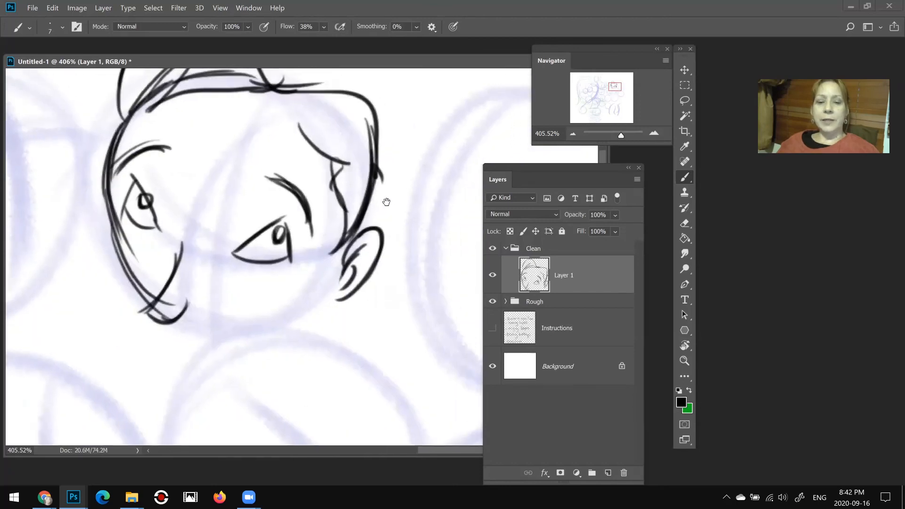
Step: Swap the foreground and background colours and change the green foreground to blue 0025b0
key("x")
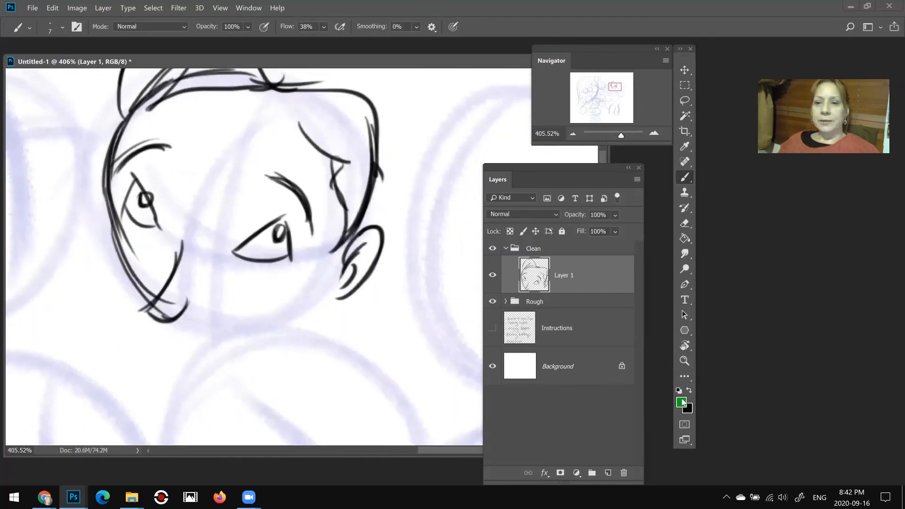
left_click(681, 401)
left_click(585, 179)
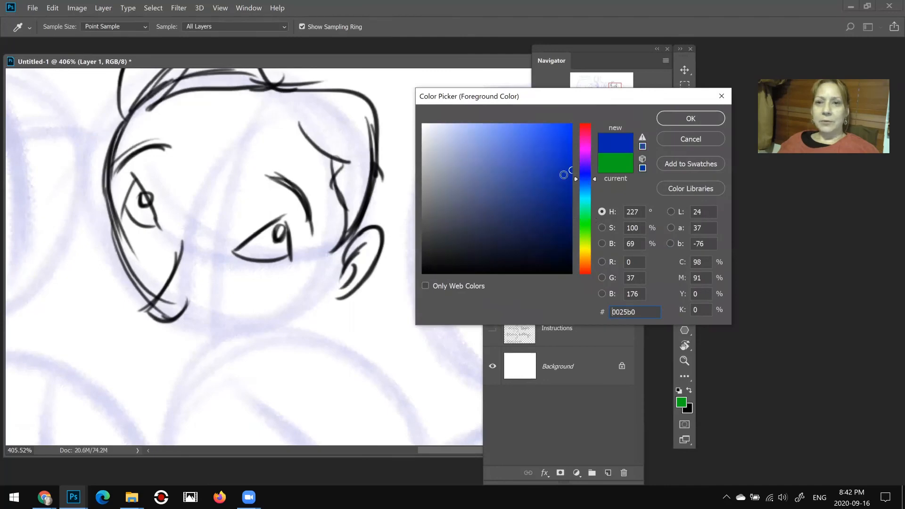
left_click(690, 118)
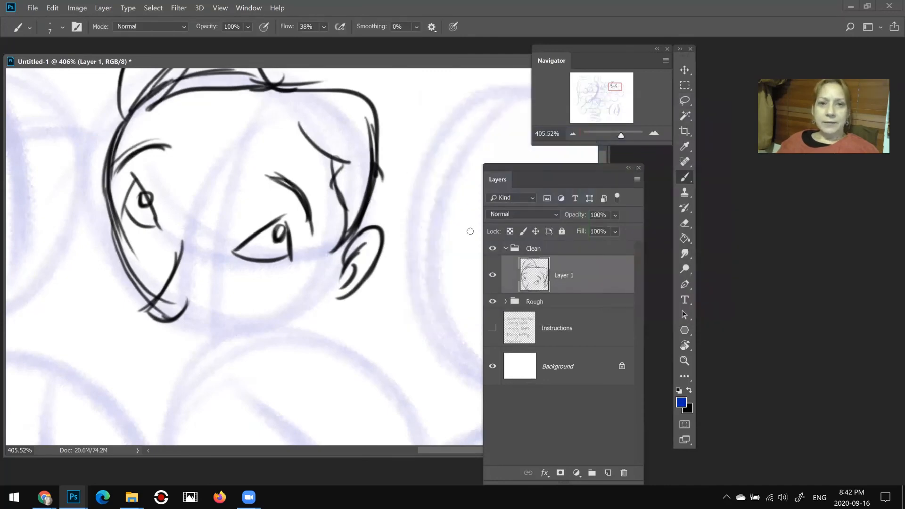
Step: Hide the inked Layer 1 and add a new empty layer above it in the Clean group
left_click_drag(352, 232, 364, 299)
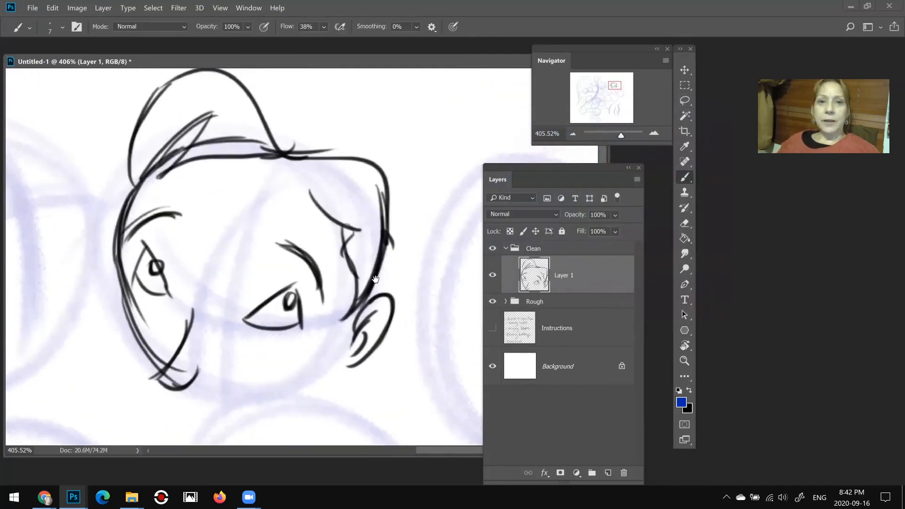
left_click_drag(381, 268, 379, 274)
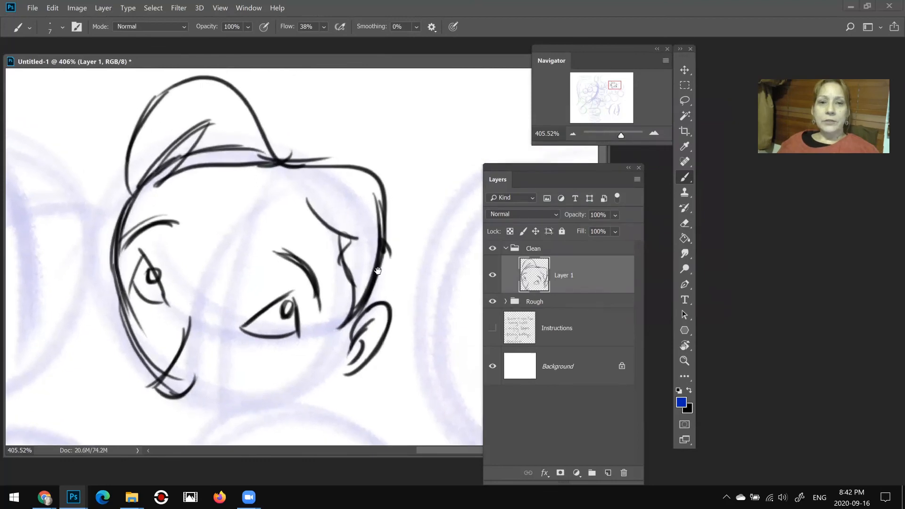
left_click(492, 276)
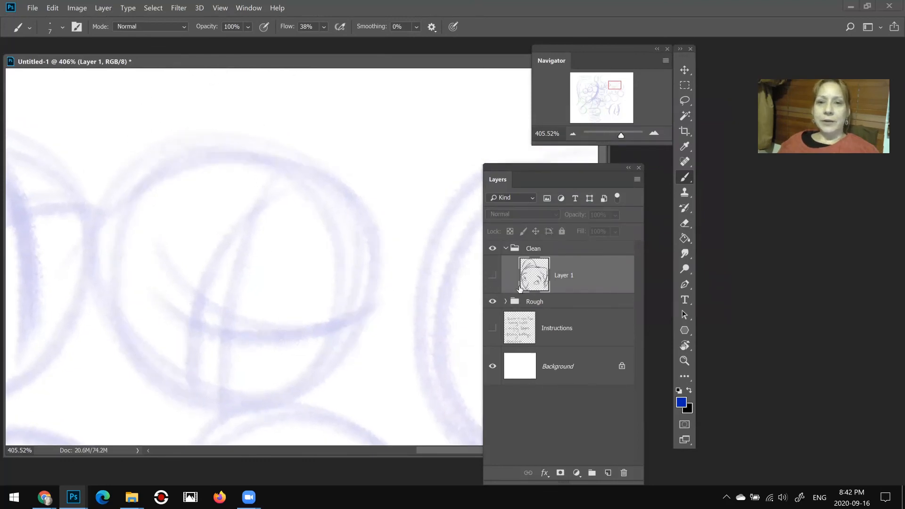
left_click_drag(351, 221, 395, 183)
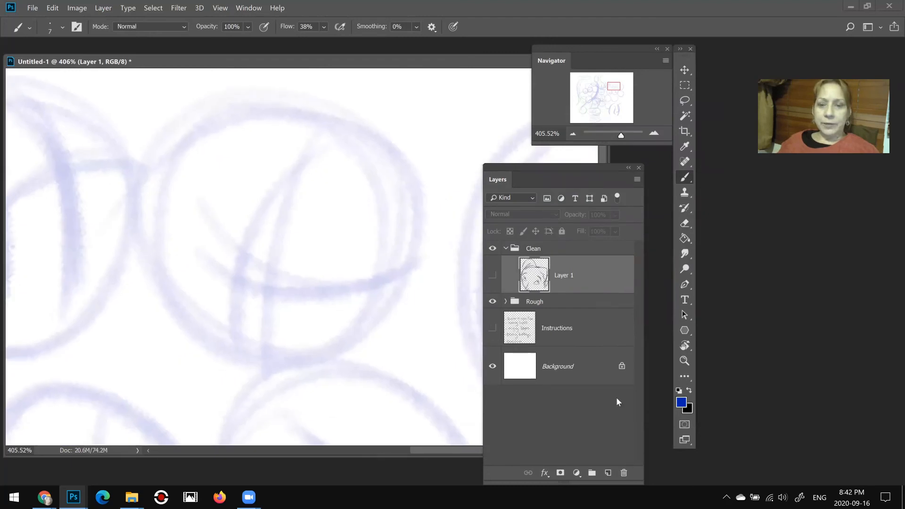
left_click(609, 473)
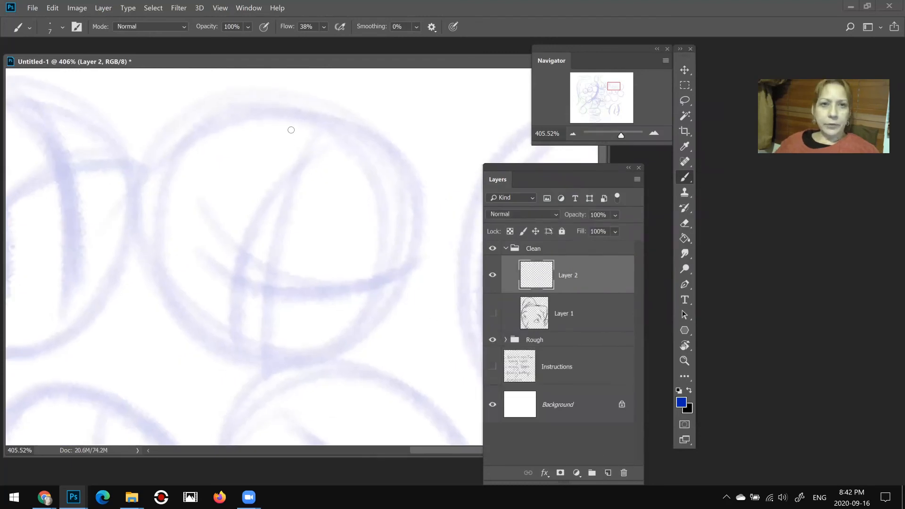
Step: Sketch one side of the skull in blue on Layer 2 and draw the outlines of both eyes
left_click_drag(264, 110, 150, 259)
left_click_drag(208, 205, 222, 273)
left_click_drag(209, 210, 217, 270)
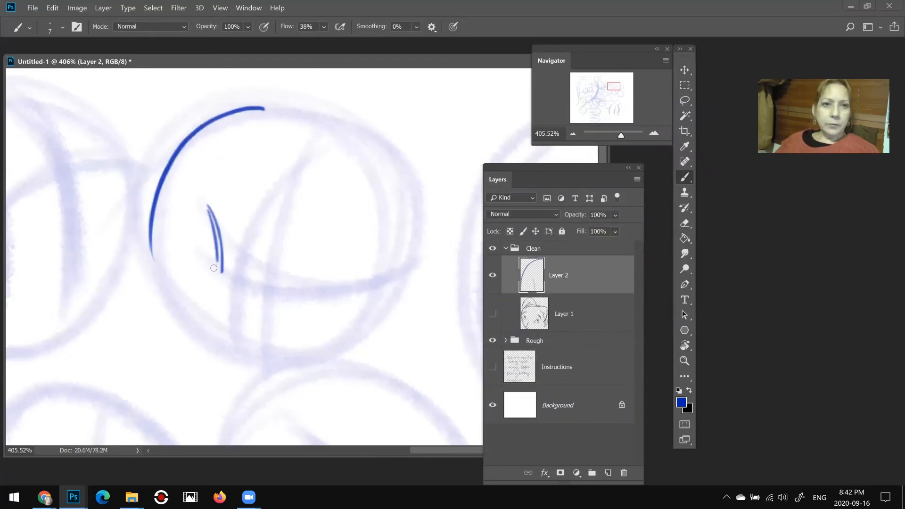
mouse_move(208, 205)
left_mouse_down()
mouse_move(184, 265)
mouse_move(214, 274)
left_mouse_up()
mouse_move(300, 288)
left_mouse_down()
mouse_move(358, 244)
mouse_move(310, 303)
left_mouse_up()
mouse_move(357, 267)
left_mouse_down()
mouse_move(332, 298)
mouse_move(348, 298)
left_mouse_up()
left_click_drag(355, 229, 349, 186)
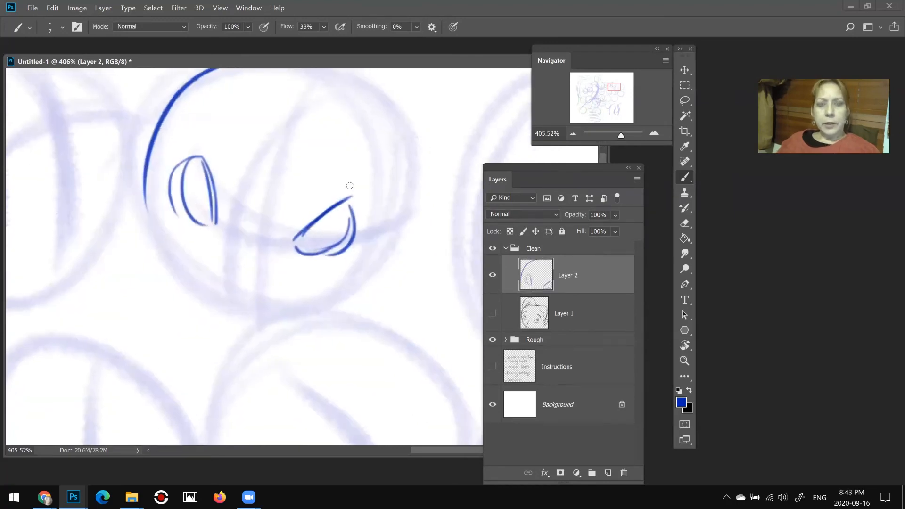
Step: Complete the round top and back of the skull, add the near ear, and start the nose line
key("ctrl+minus")
key("ctrl+minus")
key("ctrl+minus")
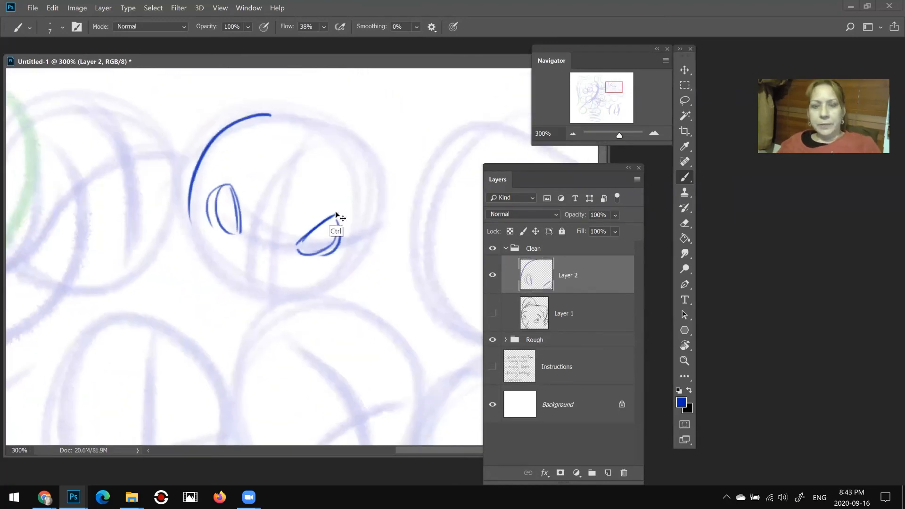
left_click_drag(287, 160, 351, 227)
left_click_drag(334, 262, 362, 244)
left_click_drag(273, 237, 253, 261)
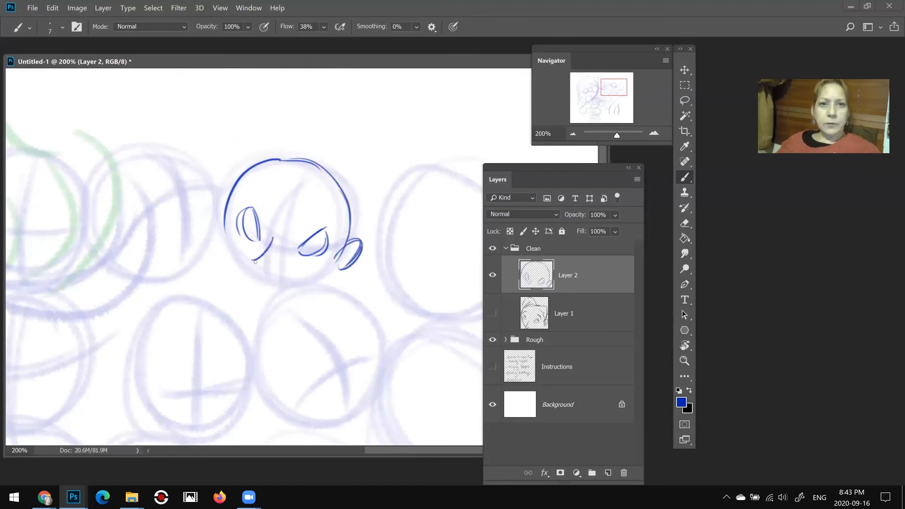
Step: Sketch the cheek and the tapered jaw down to the chin and back up to the ear
left_click_drag(229, 230, 213, 246)
mouse_move(217, 239)
left_mouse_down()
mouse_move(236, 301)
mouse_move(260, 318)
mouse_move(323, 290)
left_mouse_up()
mouse_move(255, 323)
left_mouse_down()
mouse_move(328, 285)
mouse_move(290, 306)
left_mouse_up()
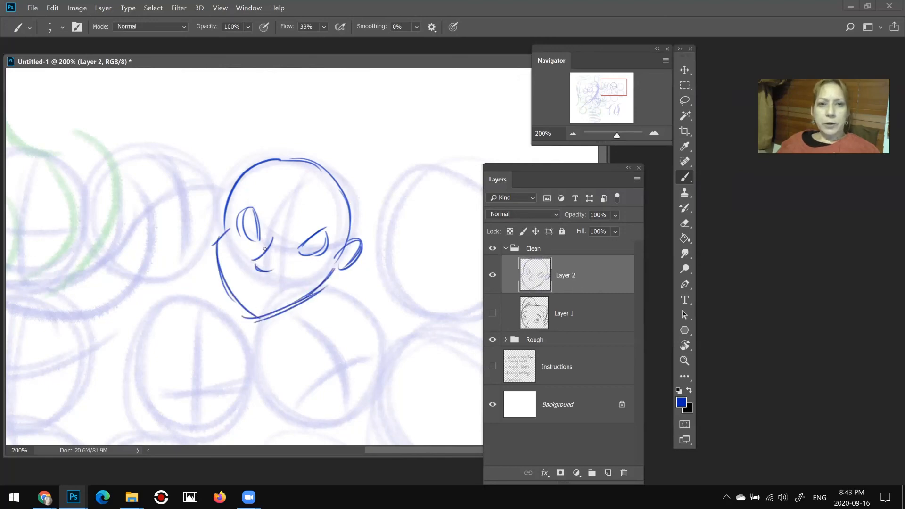
Step: Draw the curved centre line of the face, from the nose to the chin and up over the forehead
left_click_drag(265, 242, 253, 316)
left_click_drag(309, 166, 270, 228)
left_click_drag(283, 172, 274, 243)
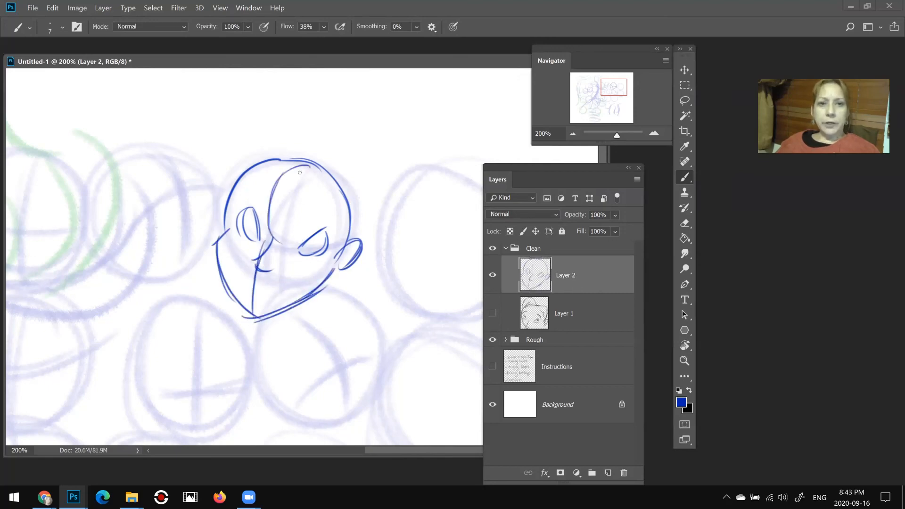
left_click_drag(307, 163, 271, 211)
Step: Sketch a pointed hair tuft on top of the head and the hair shapes along both sides
left_click_drag(251, 158, 362, 173)
left_click_drag(362, 178, 350, 219)
left_click_drag(270, 144, 245, 192)
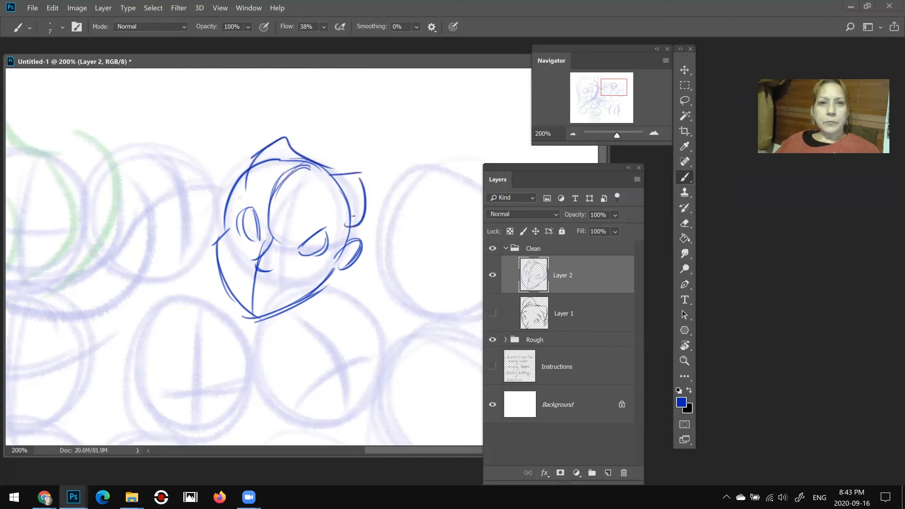
left_click_drag(254, 158, 238, 186)
left_click_drag(260, 150, 220, 202)
left_click_drag(236, 163, 221, 220)
Step: Add the pupils, eyebrows, smiling mouth and inner ear detail to the blue sketch
mouse_move(233, 211)
left_mouse_down()
mouse_move(231, 228)
mouse_move(258, 217)
left_mouse_up()
left_click_drag(325, 234, 333, 213)
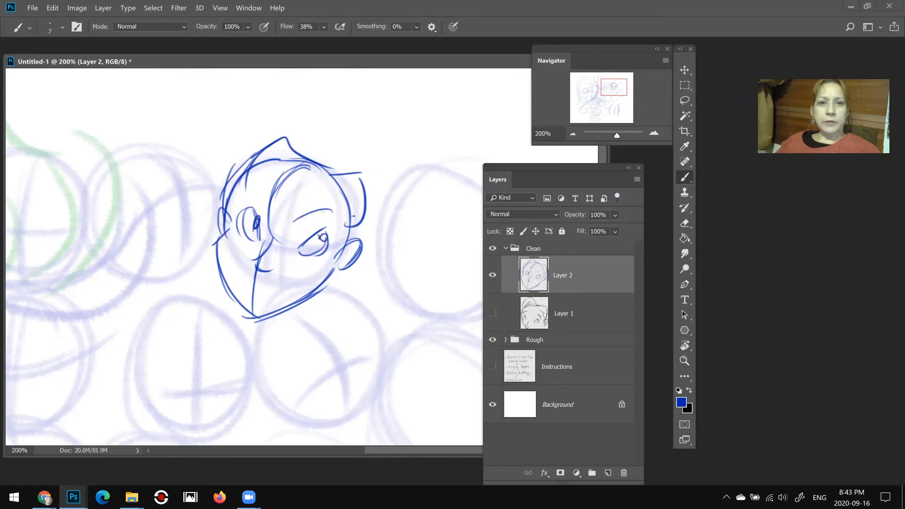
left_click_drag(260, 197, 245, 199)
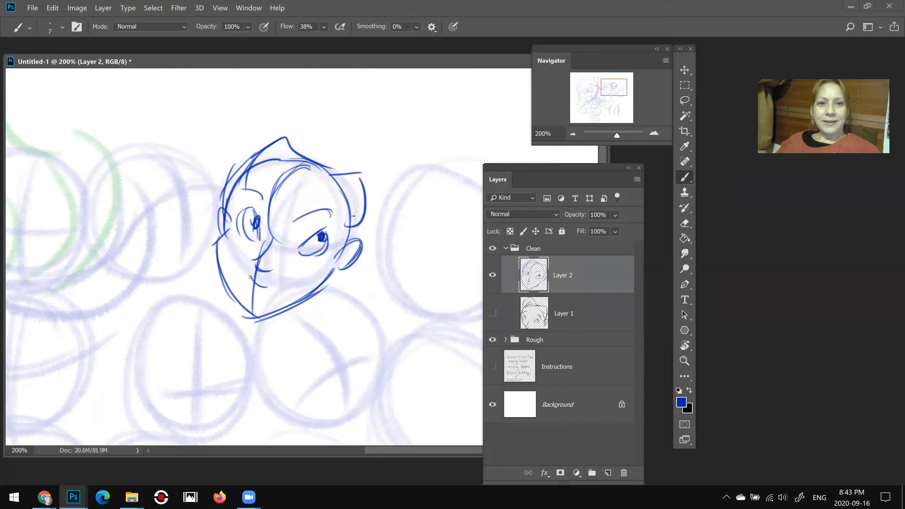
left_click_drag(250, 277, 293, 271)
left_click_drag(353, 250, 334, 275)
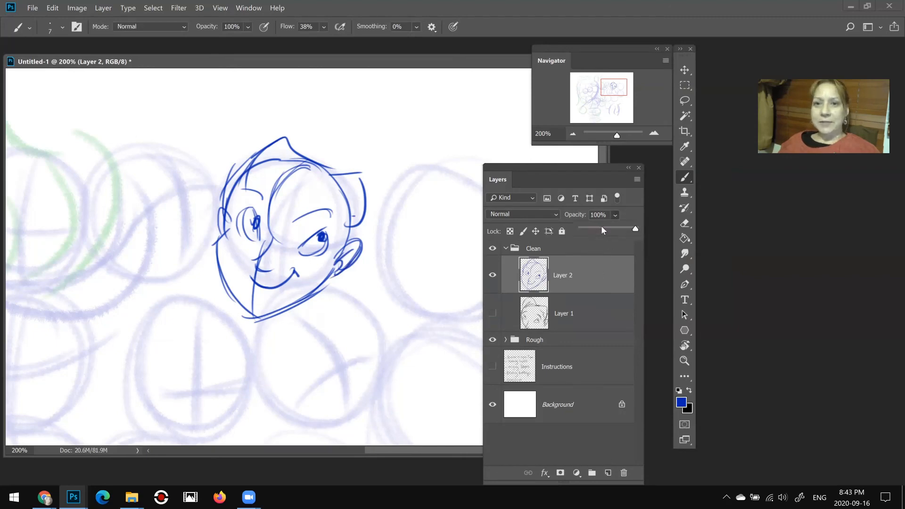
Step: Fade the blue sketch on Layer 2 to 36% opacity and add a new empty layer above it
left_click(601, 228)
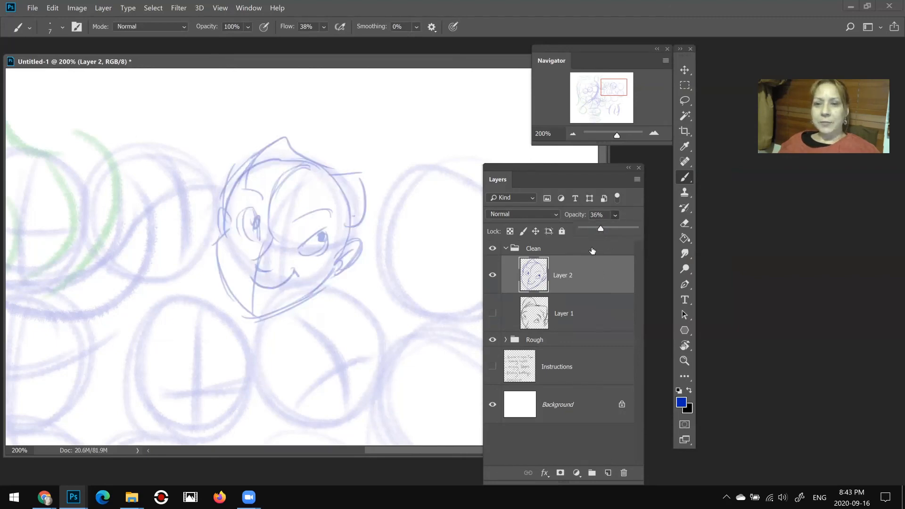
left_click(608, 472)
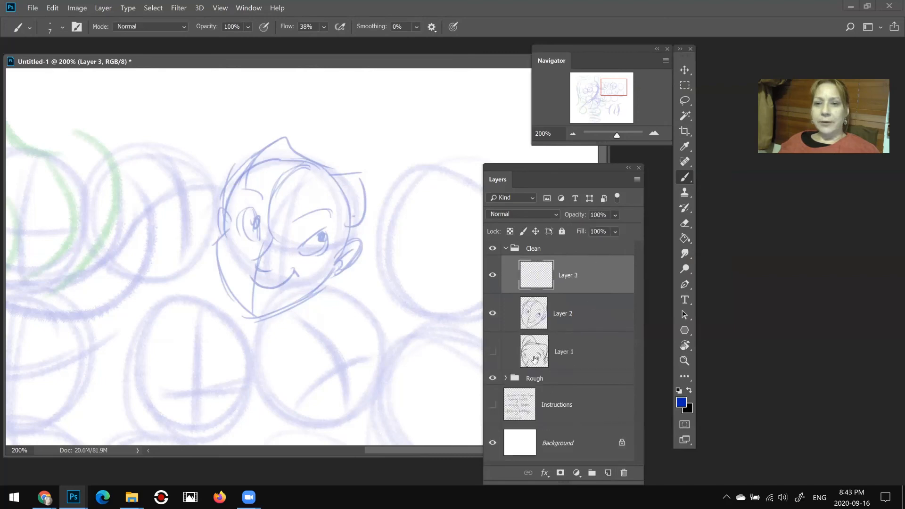
Step: Switch the foreground colour to black and ink the far side of the head and the far ear
left_click(689, 391)
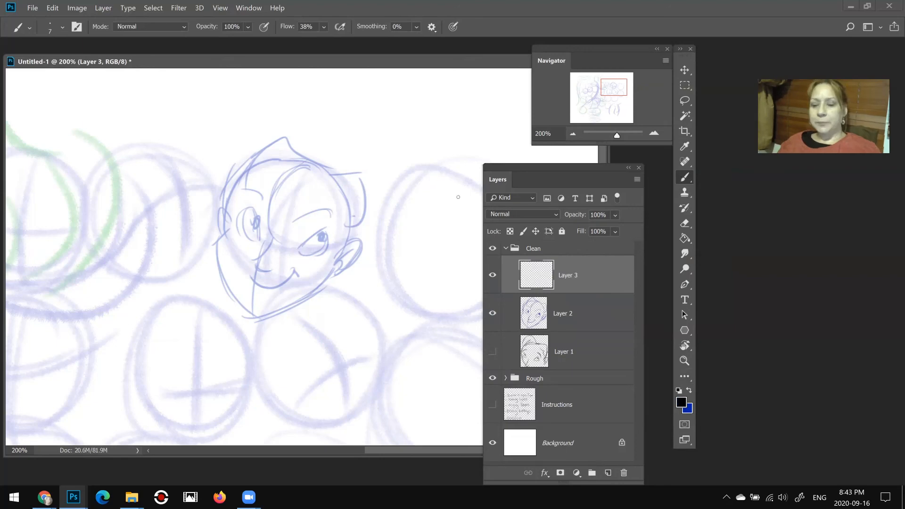
key("ctrl+plus")
key("ctrl+plus")
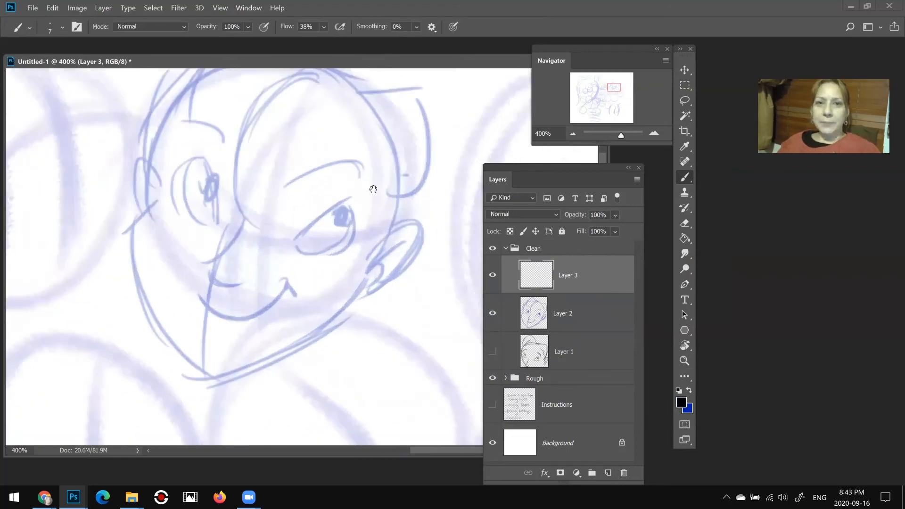
mouse_move(373, 189)
left_mouse_down()
mouse_move(353, 238)
mouse_move(370, 236)
left_mouse_up()
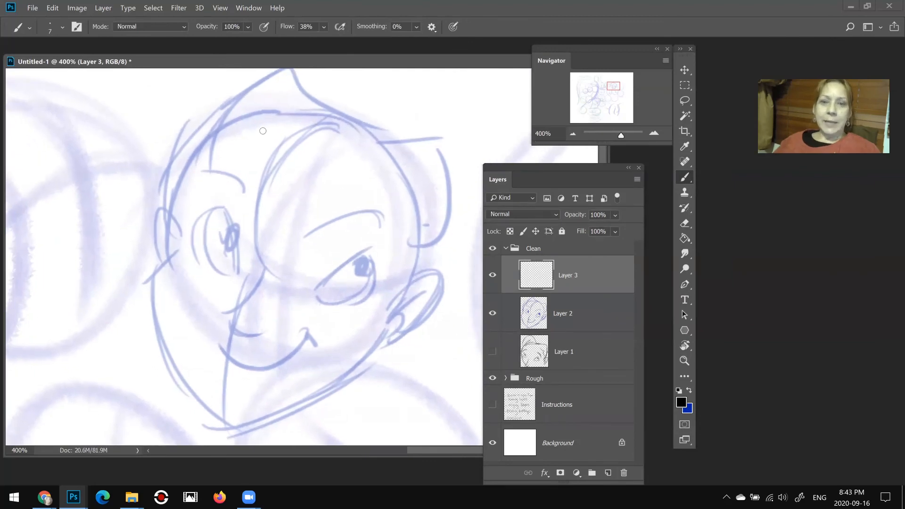
mouse_move(207, 128)
left_mouse_down()
mouse_move(177, 176)
mouse_move(167, 248)
left_mouse_up()
mouse_move(166, 206)
left_mouse_down()
mouse_move(152, 235)
mouse_move(165, 256)
left_mouse_up()
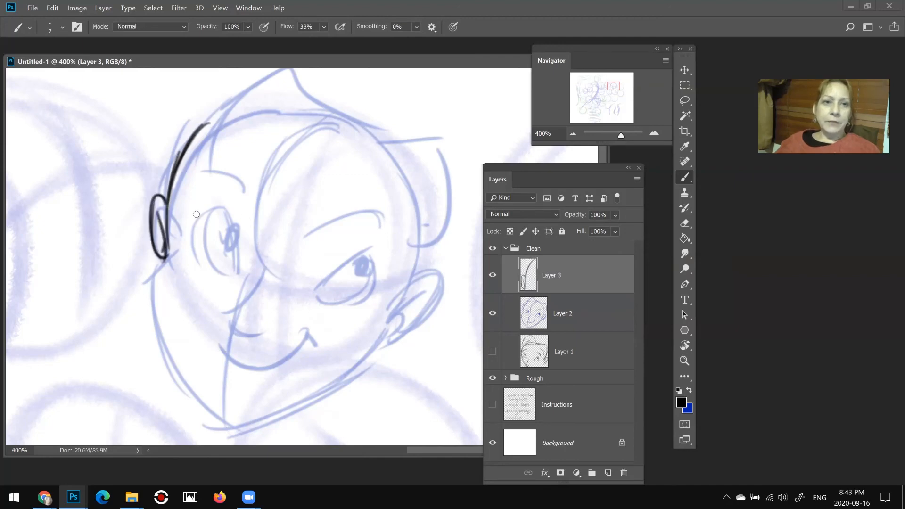
Step: Ink both eyes with their pupils in black over the faded sketch
mouse_move(204, 212)
left_mouse_down()
mouse_move(227, 266)
mouse_move(202, 257)
mouse_move(222, 268)
left_mouse_up()
left_click_drag(199, 237, 221, 267)
left_click_drag(217, 233, 219, 245)
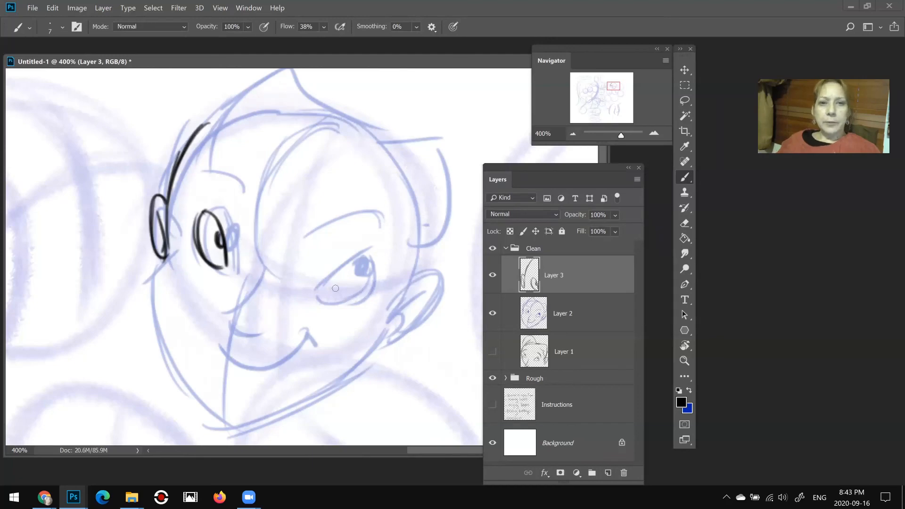
left_click_drag(307, 298, 380, 278)
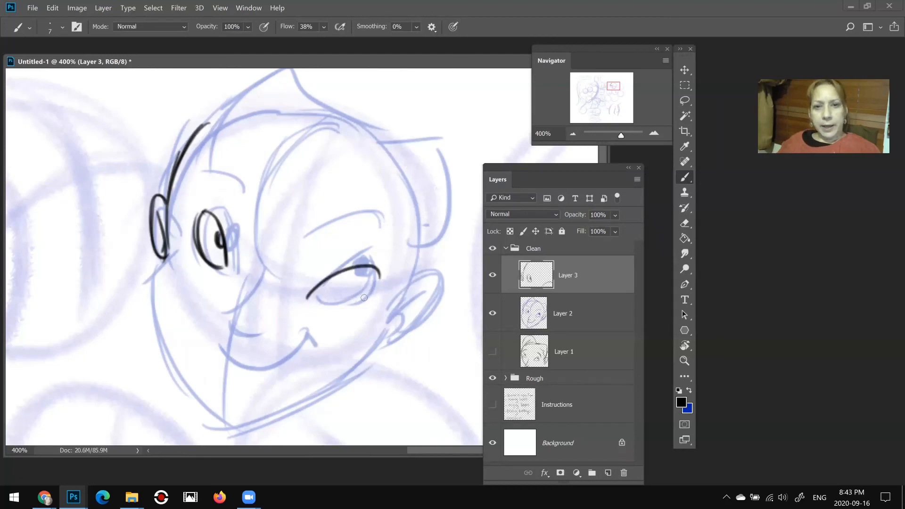
mouse_move(316, 297)
left_mouse_down()
mouse_move(378, 275)
mouse_move(369, 289)
mouse_move(369, 280)
left_mouse_up()
Step: Ink the nose and the smiling mouth with its corner mark
left_click_drag(359, 319, 362, 259)
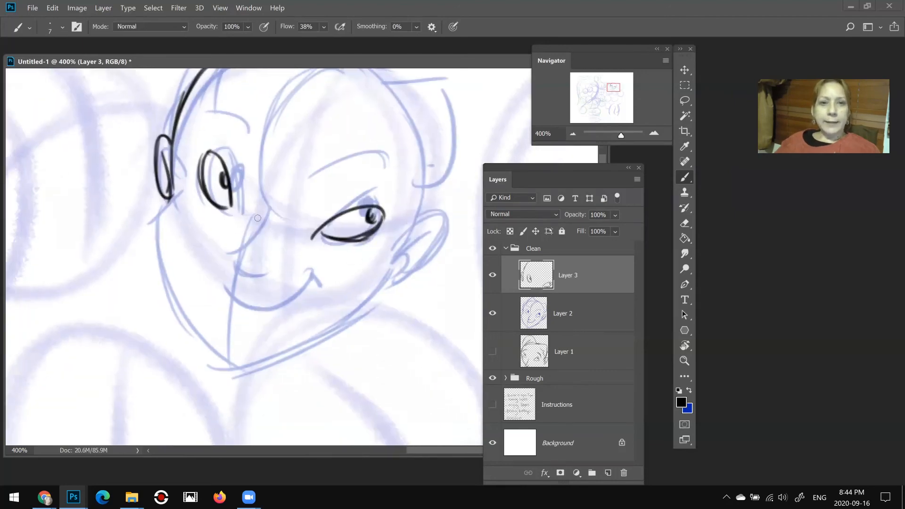
mouse_move(258, 206)
left_mouse_down()
mouse_move(222, 246)
mouse_move(238, 265)
mouse_move(257, 267)
left_mouse_up()
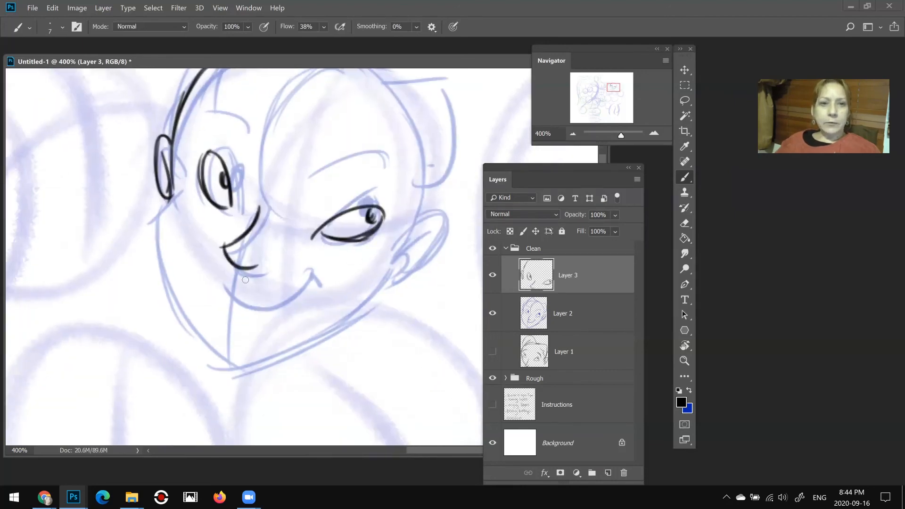
mouse_move(217, 290)
left_mouse_down()
mouse_move(255, 311)
mouse_move(315, 292)
left_mouse_up()
Step: Ink the near ear with its inner folds and the cheek and jawline around the chin
left_click_drag(400, 241, 395, 280)
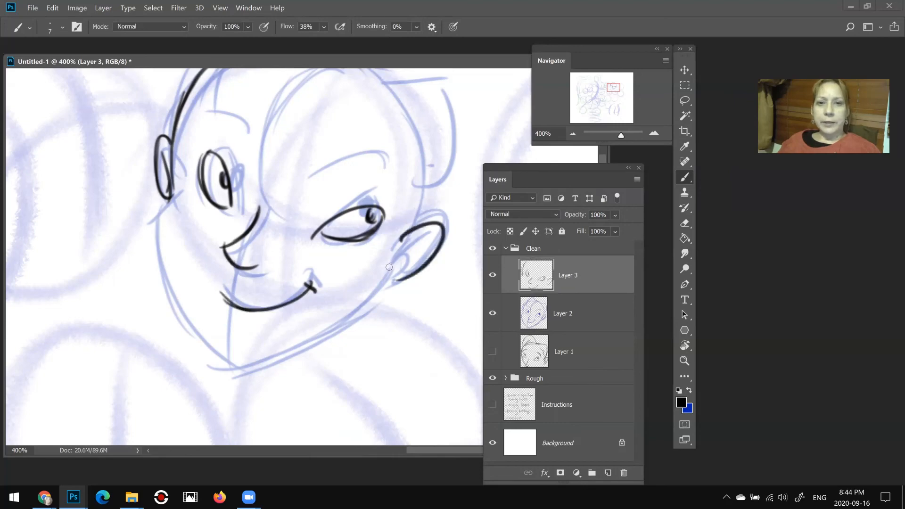
mouse_move(408, 247)
left_mouse_down()
mouse_move(404, 269)
mouse_move(418, 237)
mouse_move(309, 307)
left_mouse_up()
mouse_move(203, 151)
left_mouse_down()
mouse_move(179, 195)
mouse_move(265, 313)
mouse_move(334, 302)
left_mouse_up()
Step: Ink the hair on the far side, the raised pointed tuft and the hairline across the forehead
left_click_drag(368, 145, 314, 268)
left_click_drag(246, 118, 239, 164)
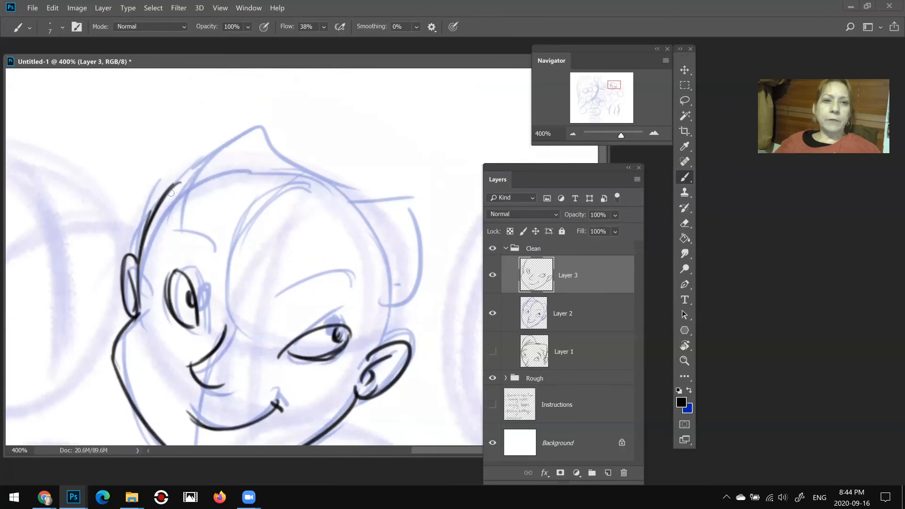
mouse_move(148, 214)
left_mouse_down()
mouse_move(196, 156)
mouse_move(259, 126)
mouse_move(268, 93)
mouse_move(249, 156)
left_mouse_up()
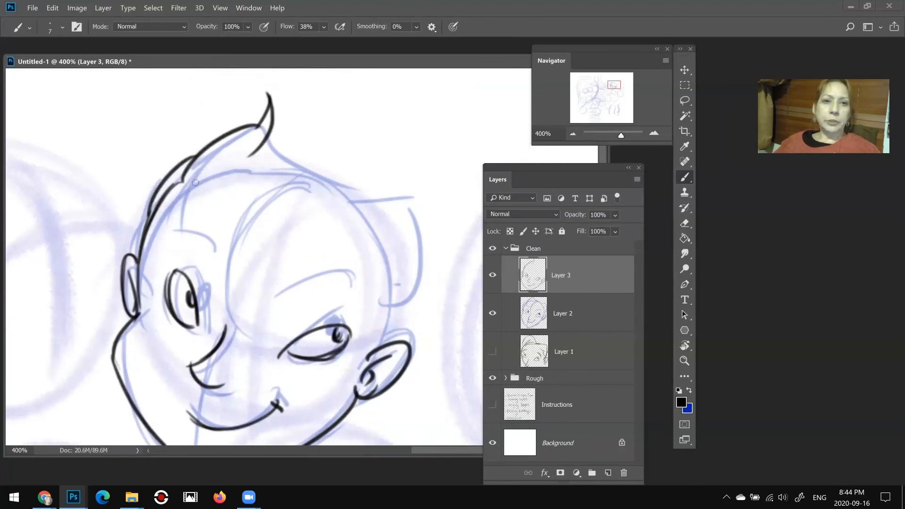
mouse_move(219, 189)
left_mouse_down()
mouse_move(236, 202)
mouse_move(336, 220)
left_mouse_up()
mouse_move(238, 195)
left_mouse_down()
mouse_move(263, 132)
mouse_move(302, 113)
mouse_move(278, 104)
mouse_move(291, 168)
left_mouse_up()
Step: Ink the rest of the hair: the tuft's back edge, the temple hairline, the back of the head and the sideburn strokes
mouse_move(288, 110)
left_mouse_down()
mouse_move(297, 154)
mouse_move(359, 187)
left_mouse_up()
mouse_move(319, 137)
left_mouse_down()
mouse_move(366, 195)
mouse_move(364, 226)
left_mouse_up()
mouse_move(350, 217)
left_mouse_down()
mouse_move(374, 292)
mouse_move(359, 339)
left_mouse_up()
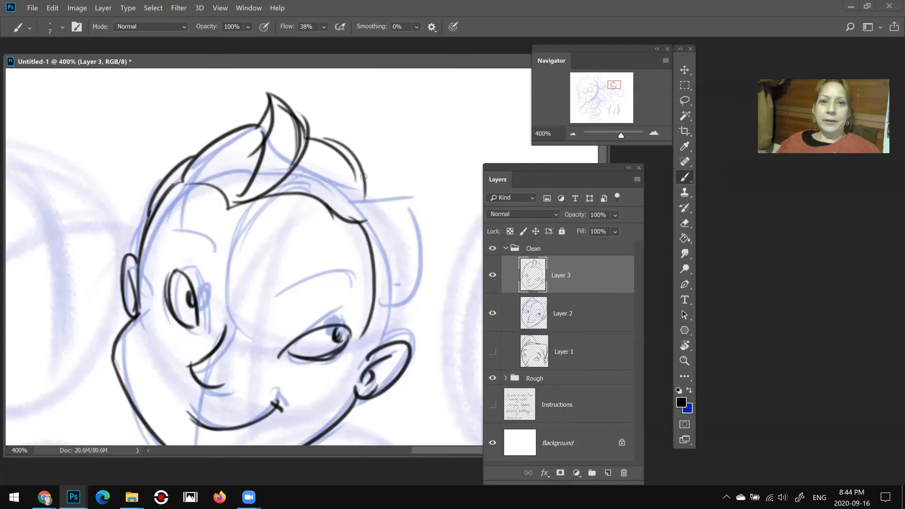
mouse_move(364, 179)
left_mouse_down()
mouse_move(424, 203)
mouse_move(397, 392)
left_mouse_up()
mouse_move(405, 279)
left_mouse_down()
mouse_move(372, 342)
mouse_move(390, 339)
left_mouse_up()
Step: Hide the blue sketch on Layer 2 and the Rough group
mouse_move(376, 318)
left_mouse_down()
mouse_move(390, 237)
mouse_move(385, 246)
left_mouse_up()
left_click(492, 313)
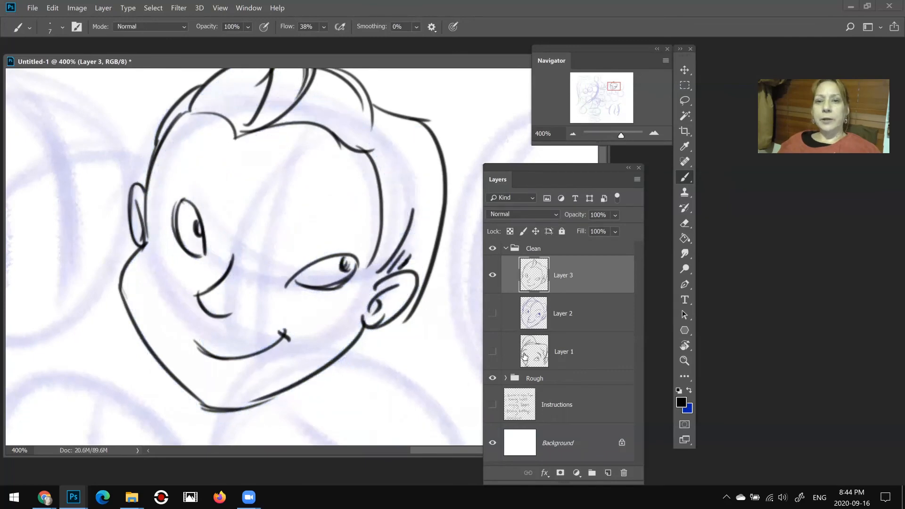
left_click(492, 378)
Step: Ink both eyebrows and close the hair outline below the near ear
left_click_drag(302, 231, 312, 256)
left_click_drag(198, 189, 231, 229)
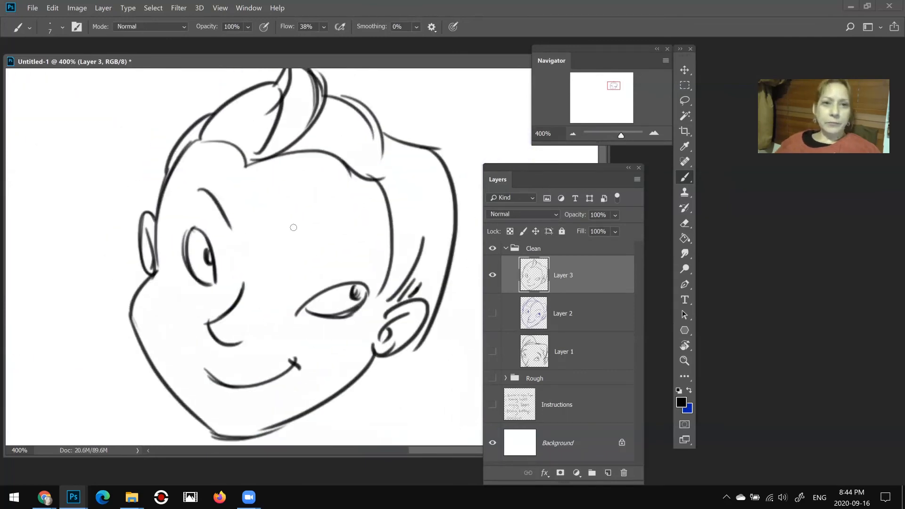
left_click_drag(311, 257, 366, 253)
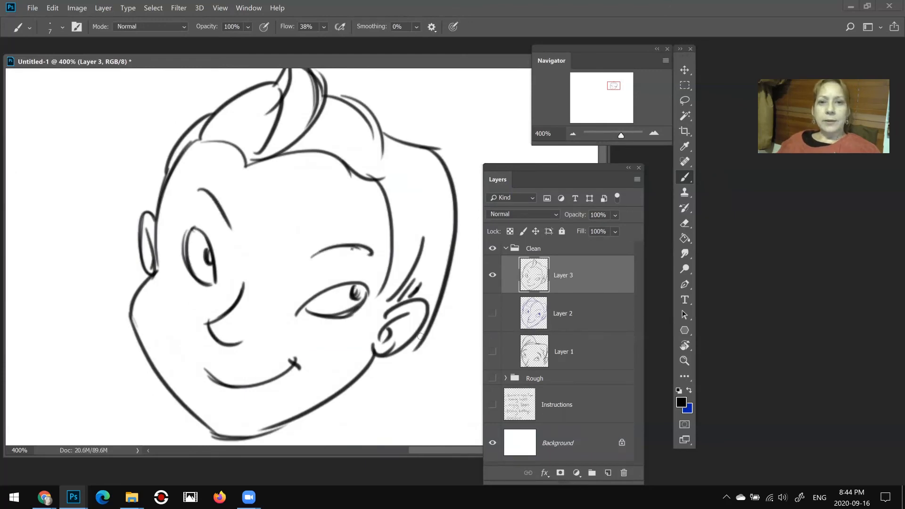
left_click_drag(423, 337, 379, 365)
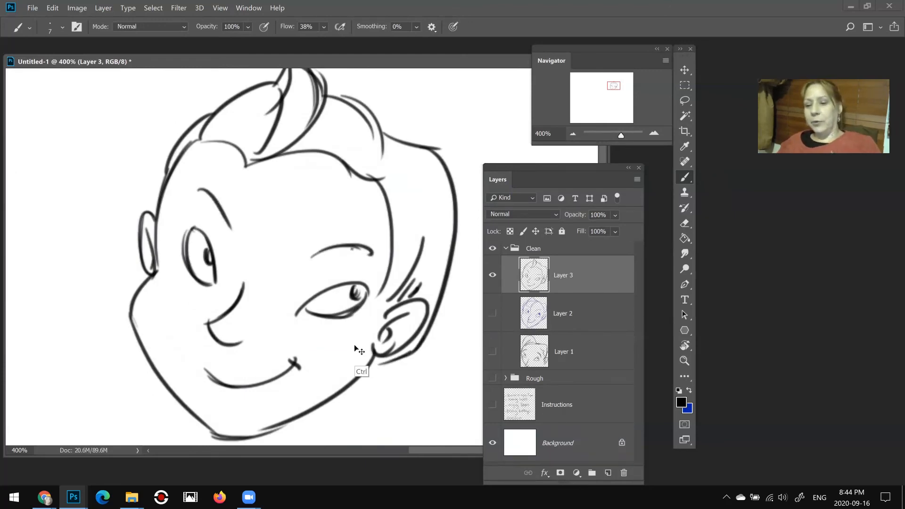
key("ctrl+minus")
key("ctrl+minus")
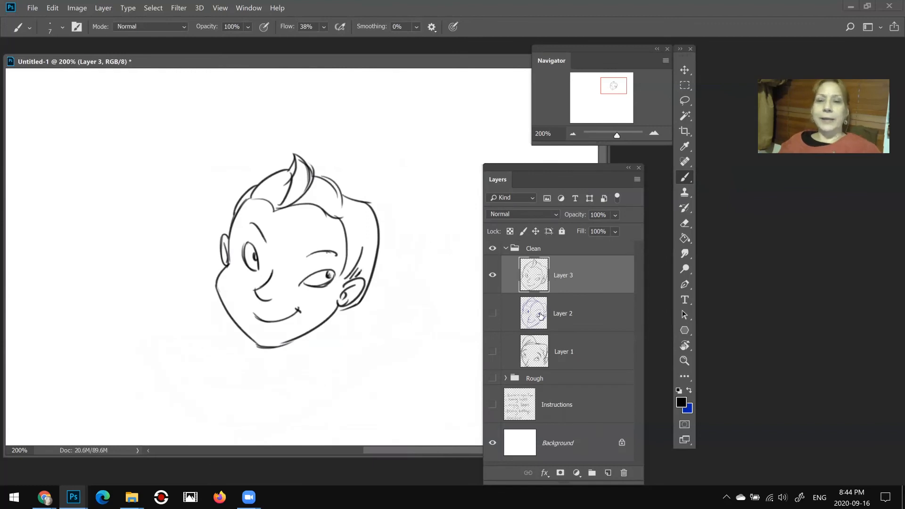
Step: Show the blue Layer 2 sketch again and select the Clean group
left_click(494, 314)
left_click(569, 317)
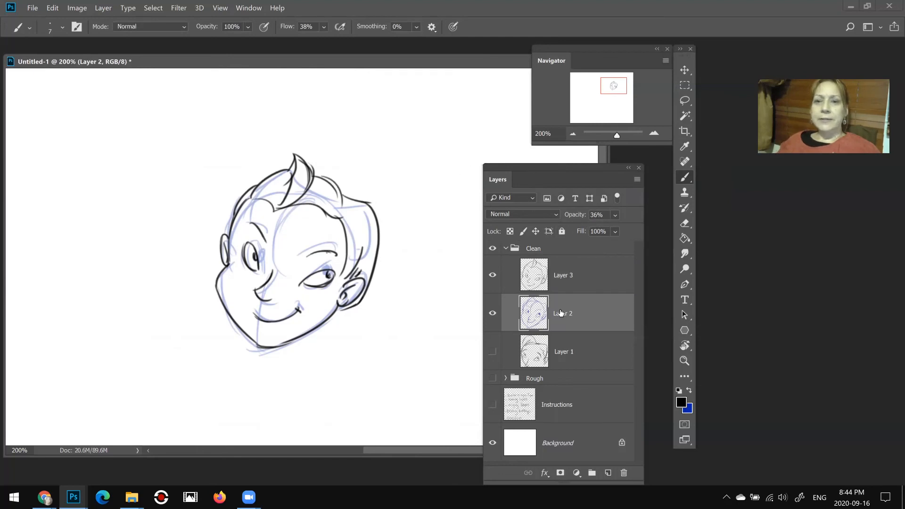
left_click(547, 251)
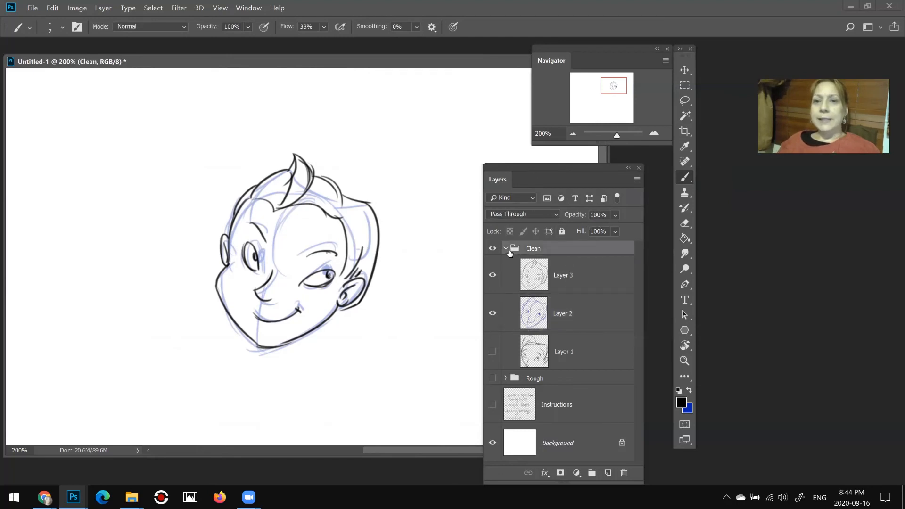